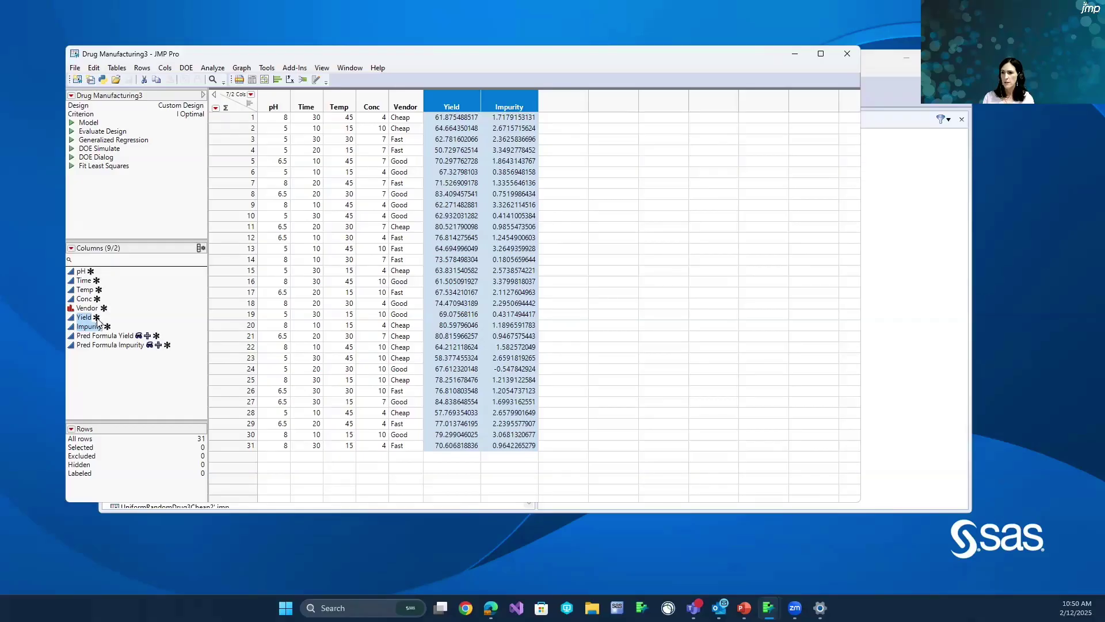
- Check the spec limits stored in the Yield column's properties and leave the column settings unchanged
left_click(96, 317)
left_click(126, 340)
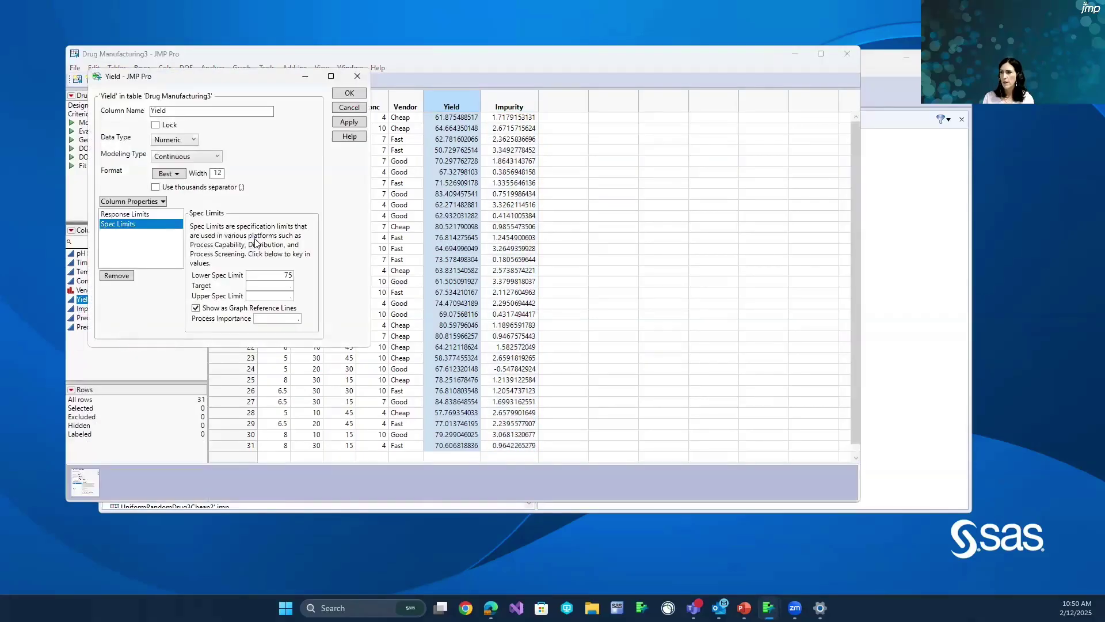
left_click(355, 78)
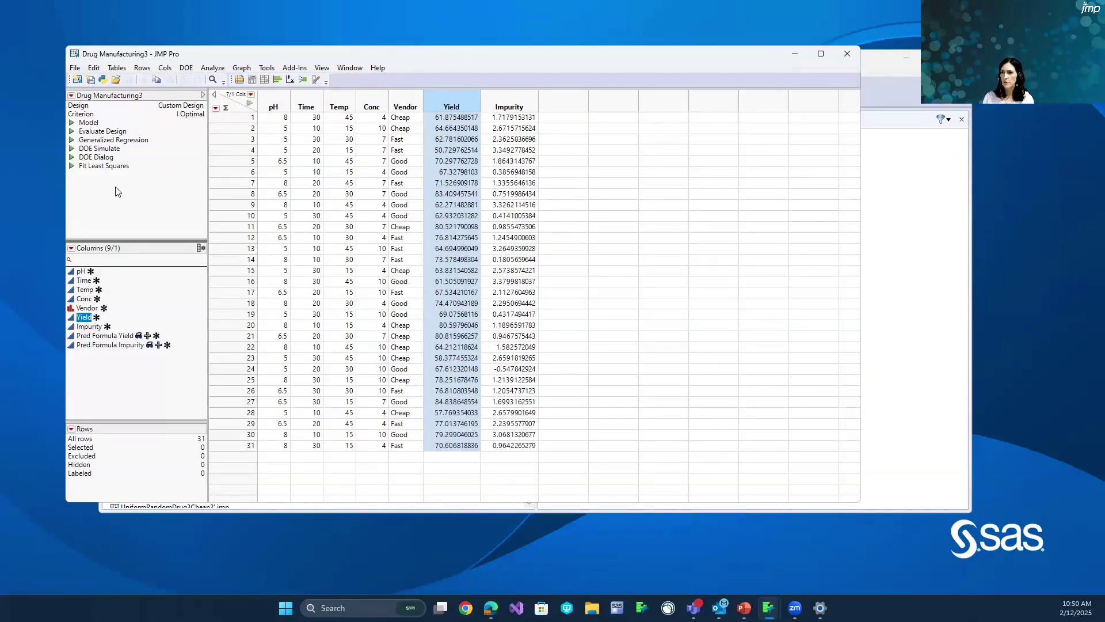
- Run the table's saved Fit Least Squares script and review the diagnostic plots of the Response Yield report
left_click(73, 166)
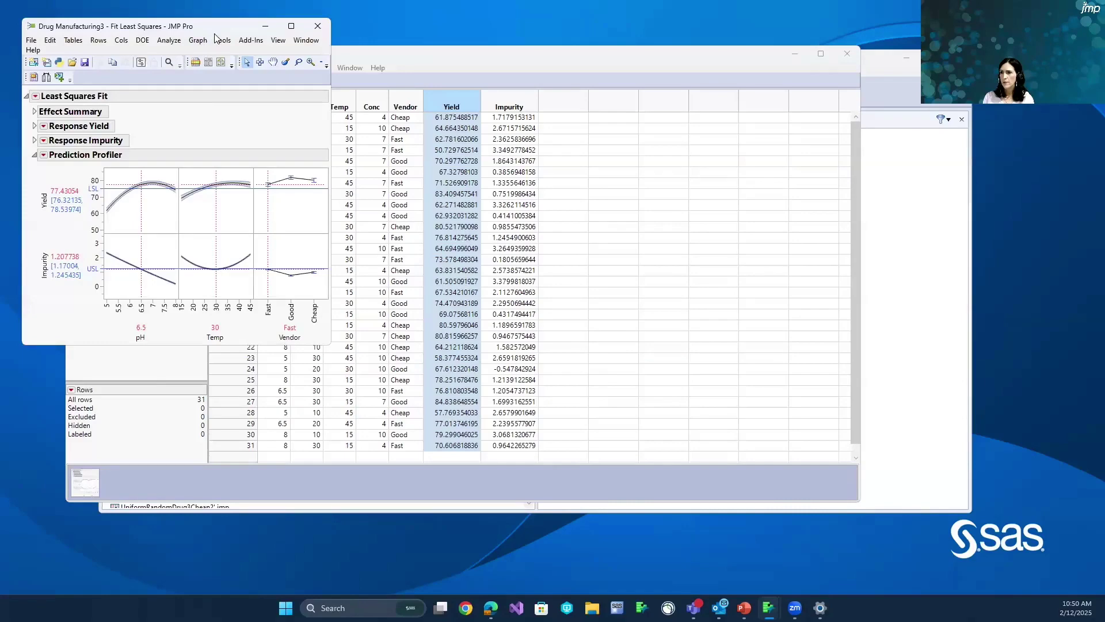
left_click_drag(214, 33, 366, 99)
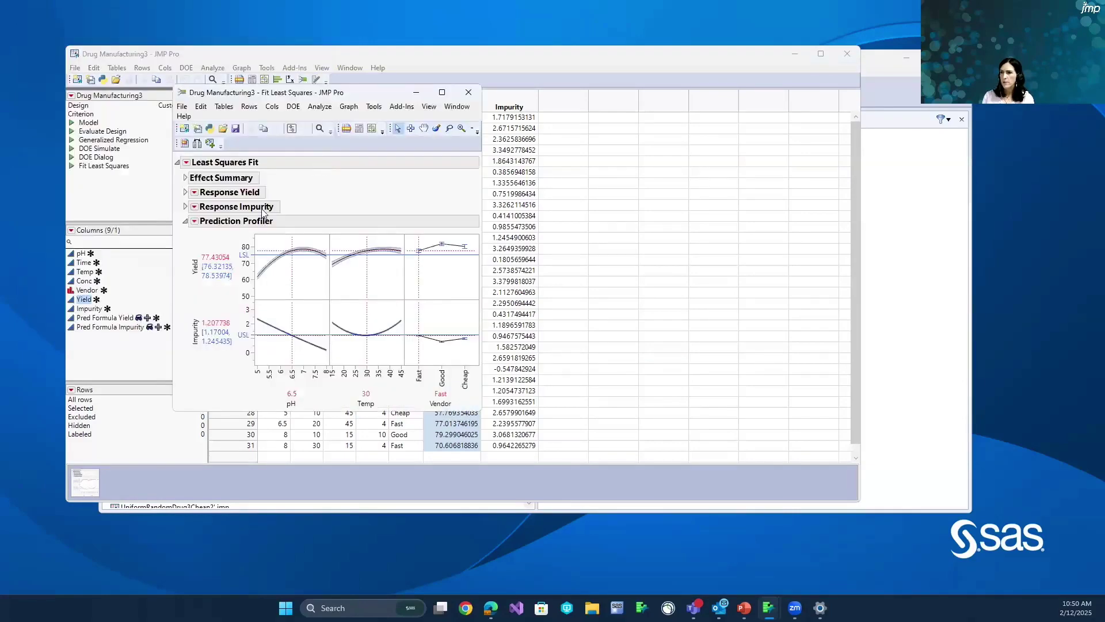
left_click(184, 196)
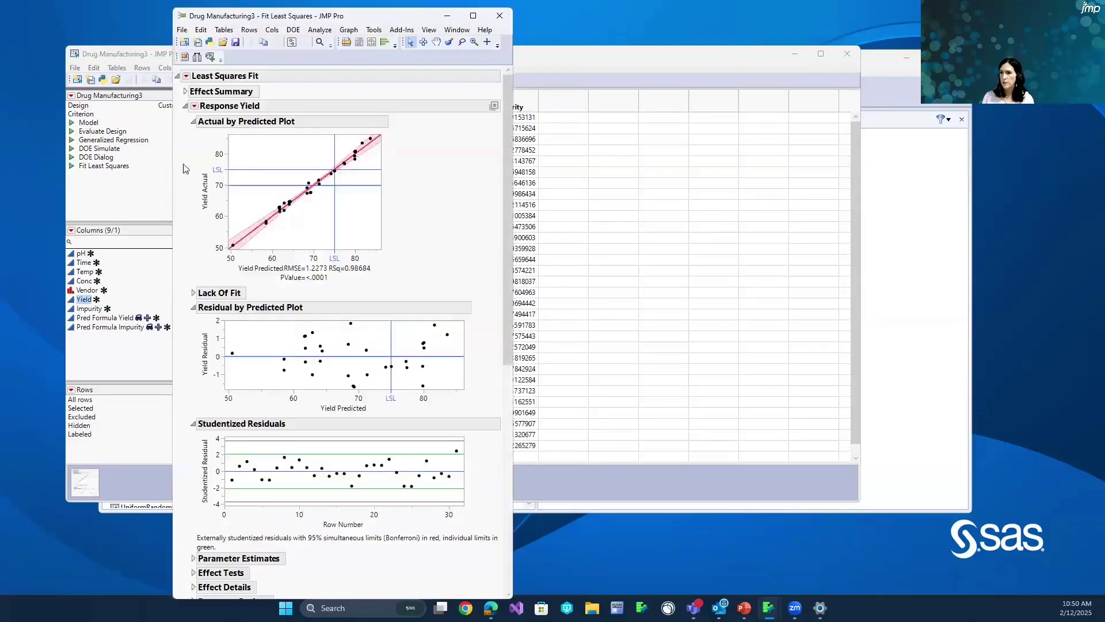
left_click(184, 115)
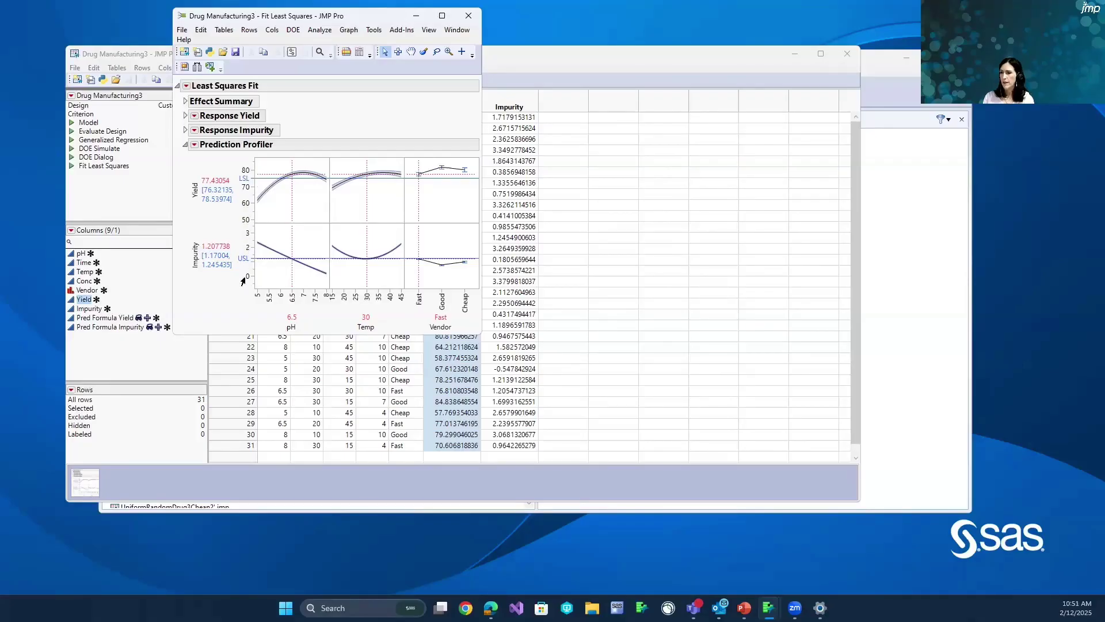
- In the Prediction Profiler, set Vendor to Cheap with its factor setting locked, and set Temp to 27
left_click(460, 202)
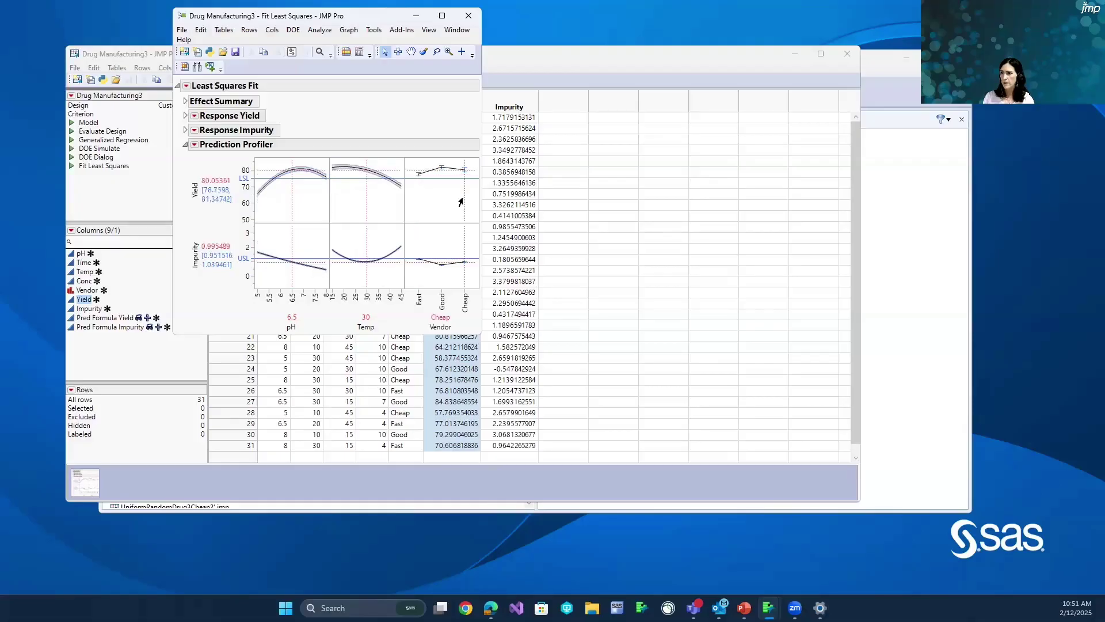
left_click(461, 202, "ctrl")
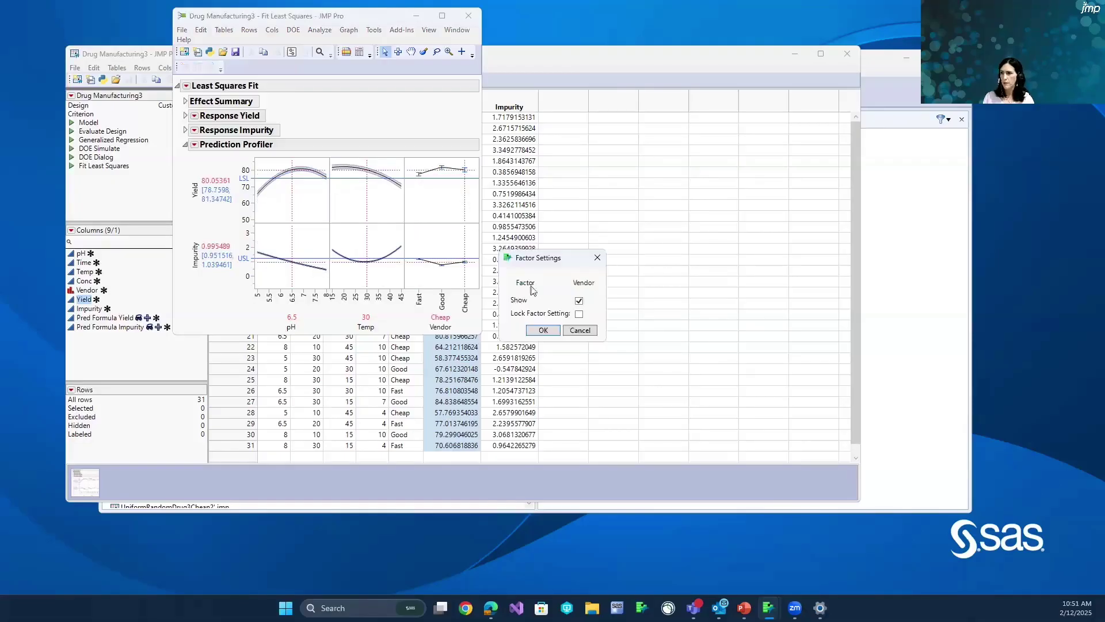
left_click(579, 316)
left_click(544, 330)
mouse_move(368, 202)
left_mouse_down()
mouse_move(339, 200)
mouse_move(369, 204)
mouse_move(343, 208)
mouse_move(357, 210)
left_mouse_up()
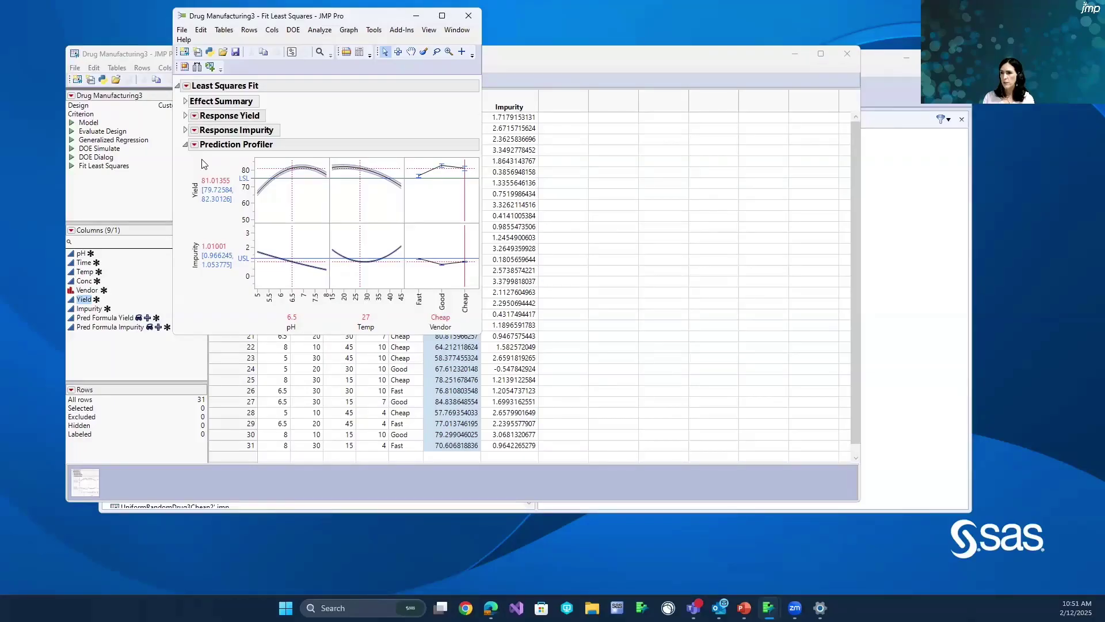
- Add the Design Space Profiler and move its limits inward three steps, bringing the upper Temp limit to 40.5
left_click(193, 144)
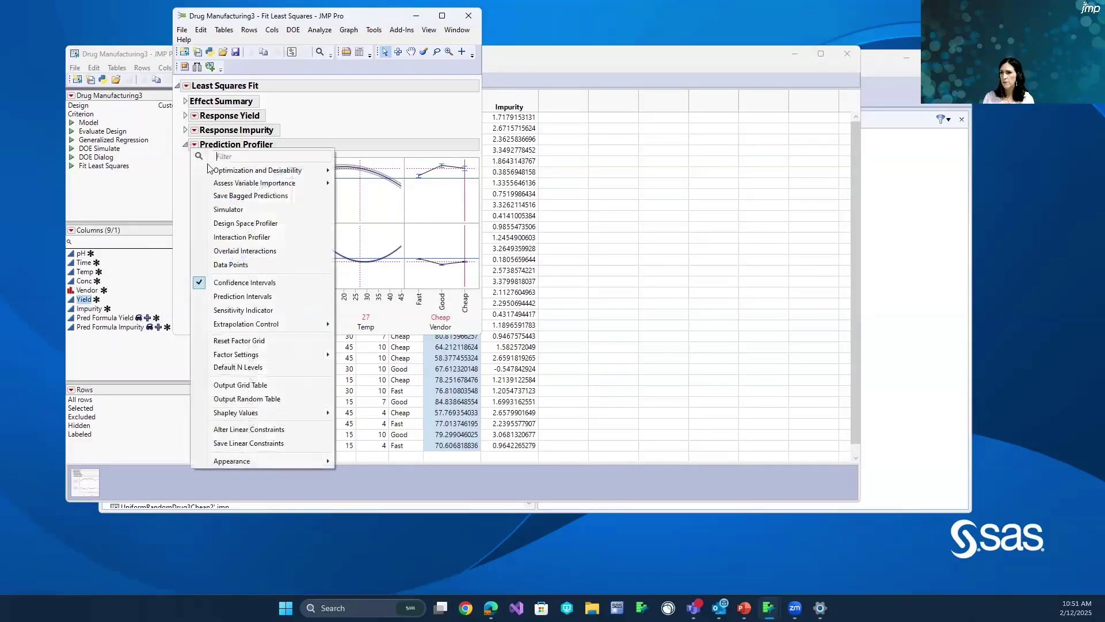
left_click(224, 224)
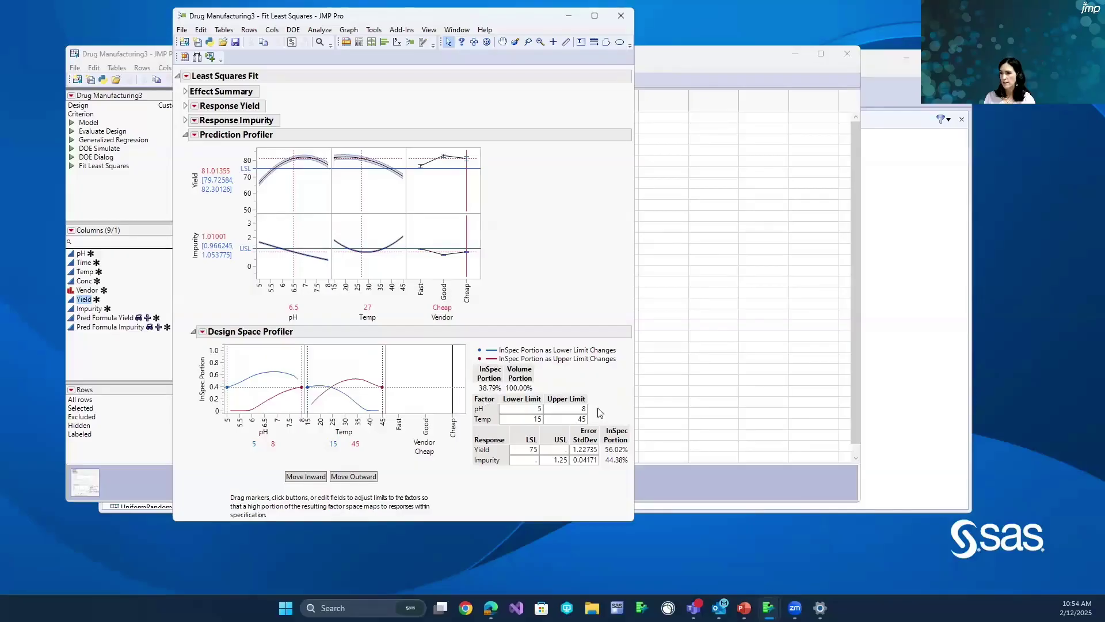
left_click(305, 476)
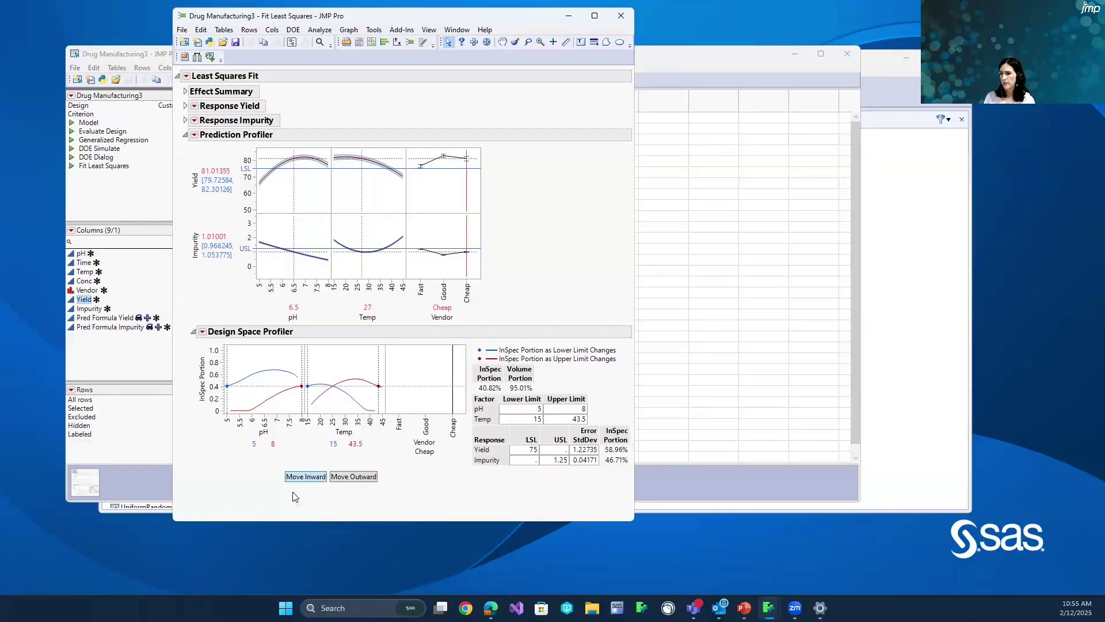
left_click(305, 478)
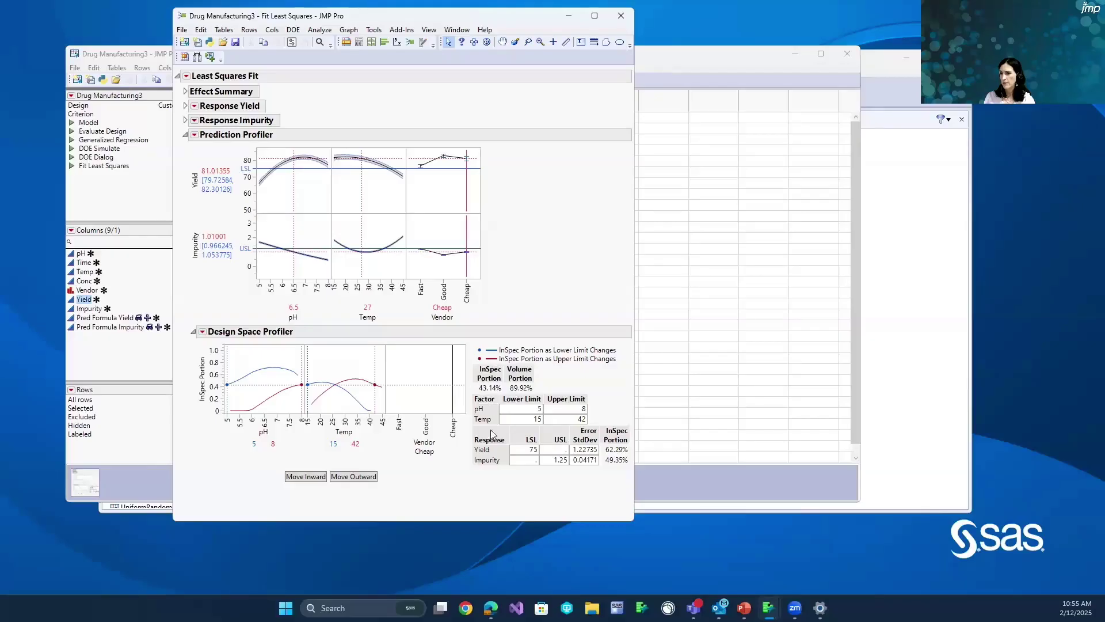
left_click(321, 478)
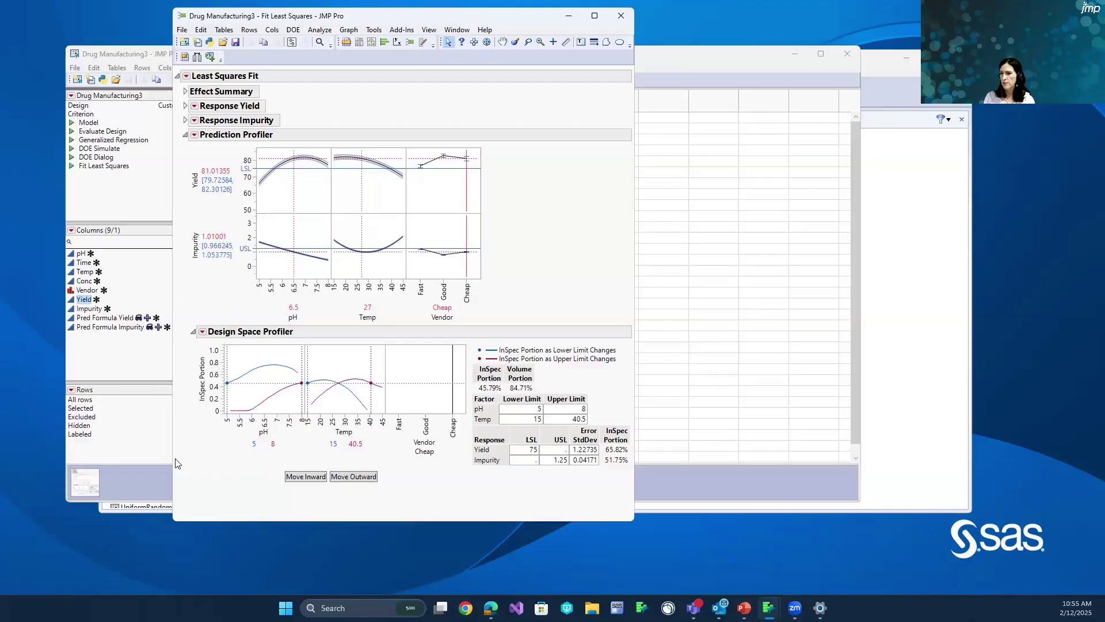
- Make and connect a random table of 10000 simulated runs with random noise from the Design Space Profiler
left_click(203, 332)
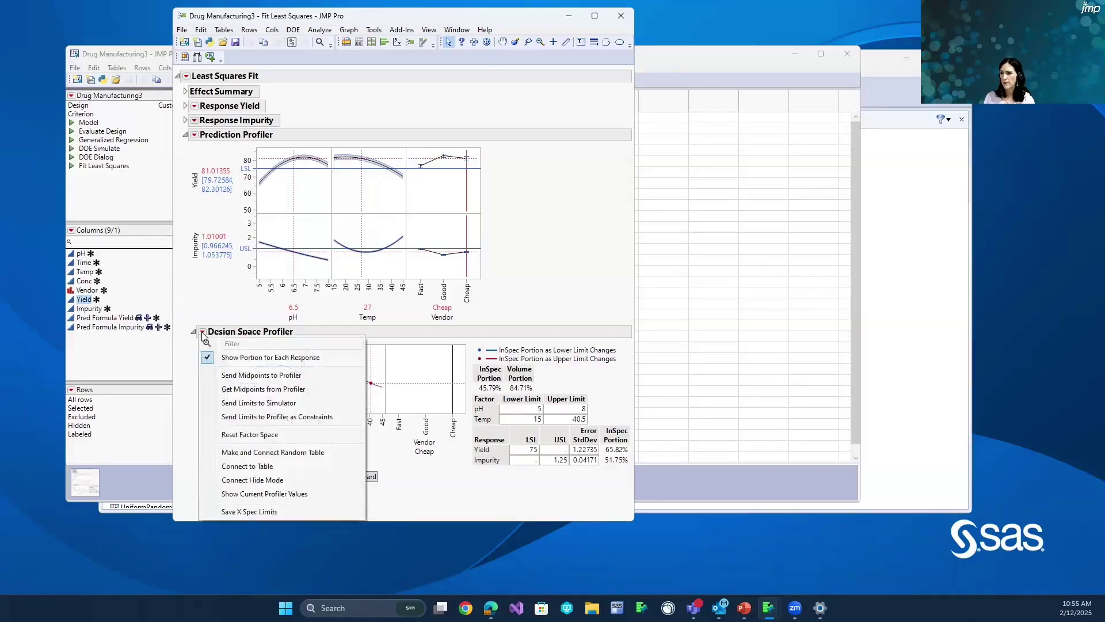
left_click(255, 455)
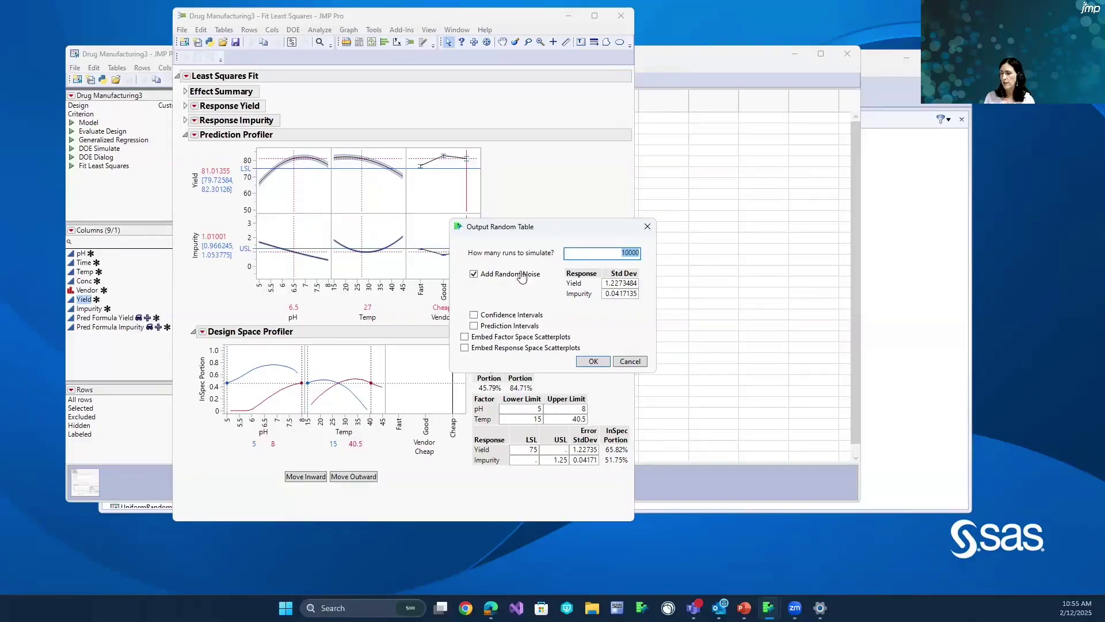
left_click(594, 362)
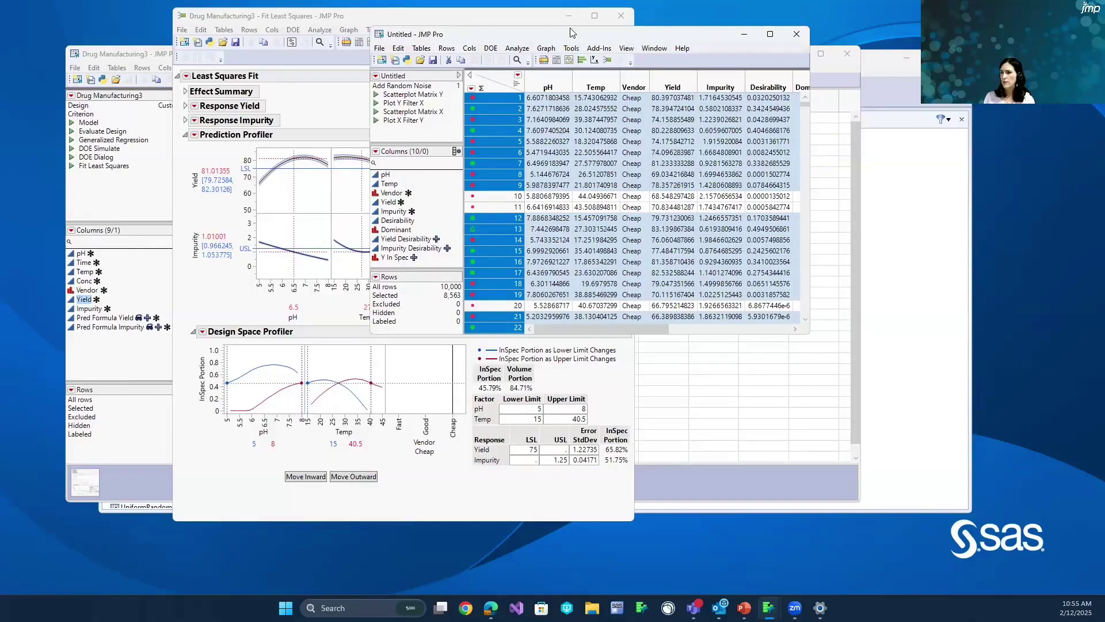
- Run the random table's Scatterplot Matrix Y script and arrange the windows so the Response Space plot stays in view
left_click_drag(572, 33, 348, 97)
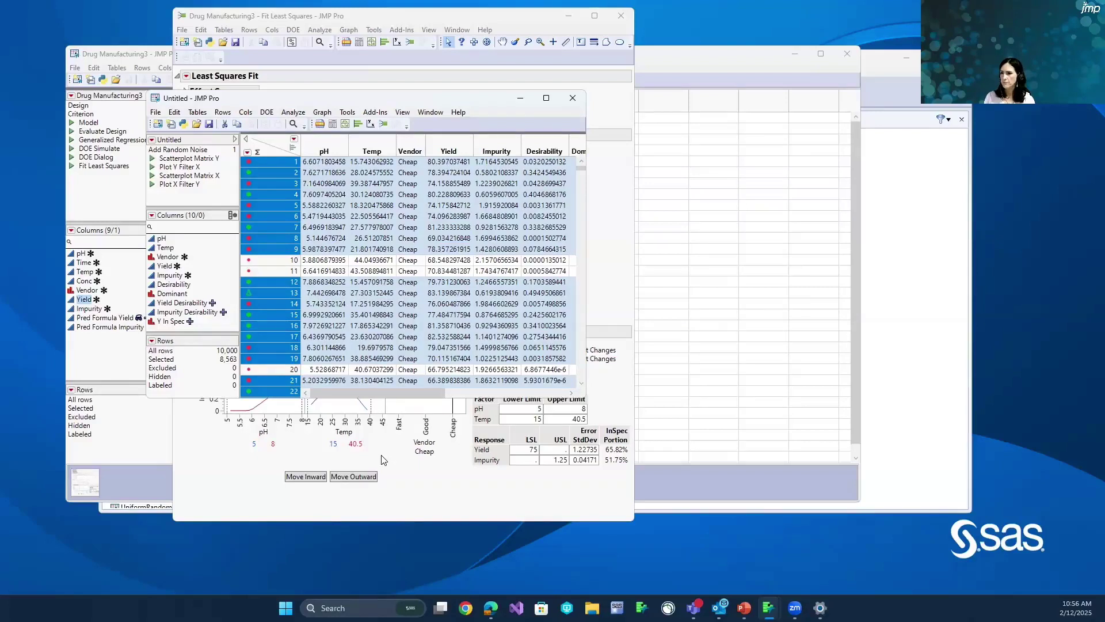
left_click(152, 159)
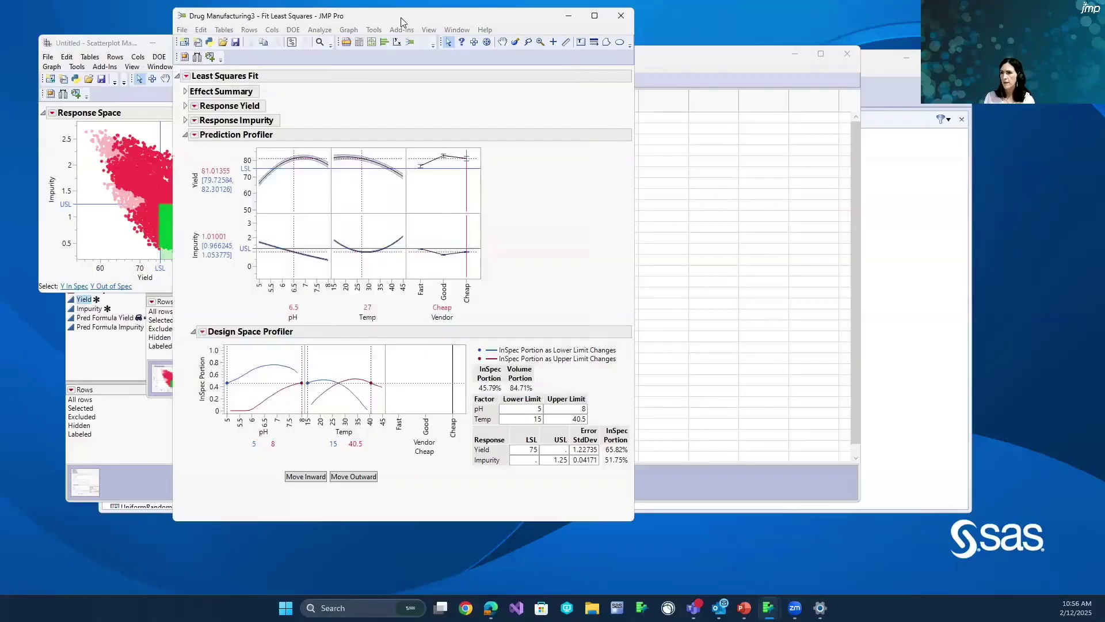
left_click_drag(401, 17, 480, 24)
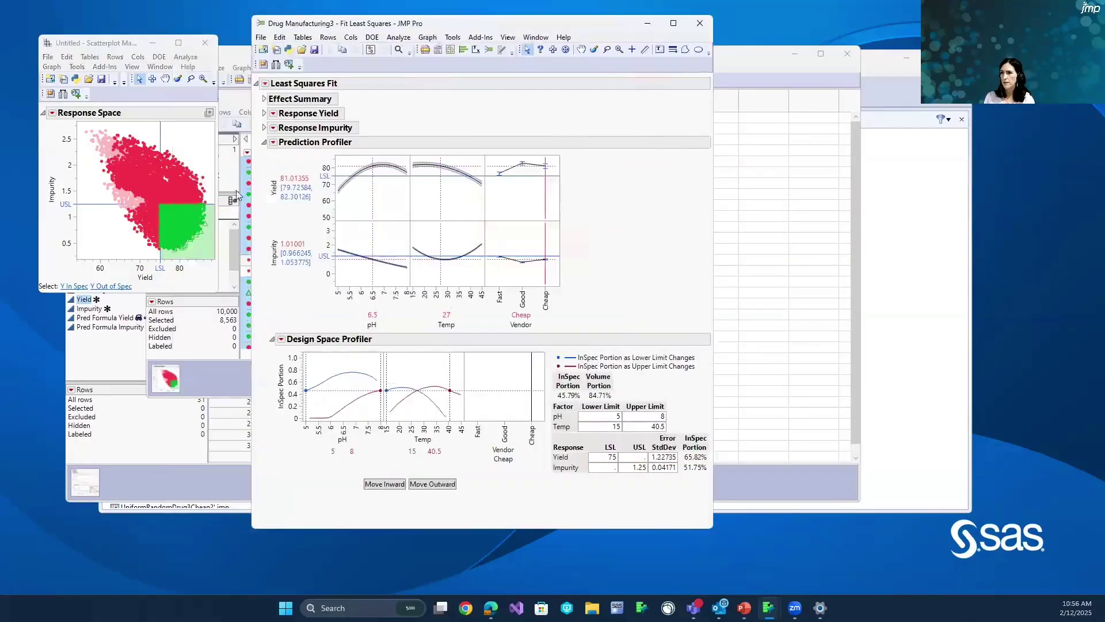
- Run the random table's Scatterplot Matrix X script and set point jittering to None in the Factor Space plot
left_click(230, 106)
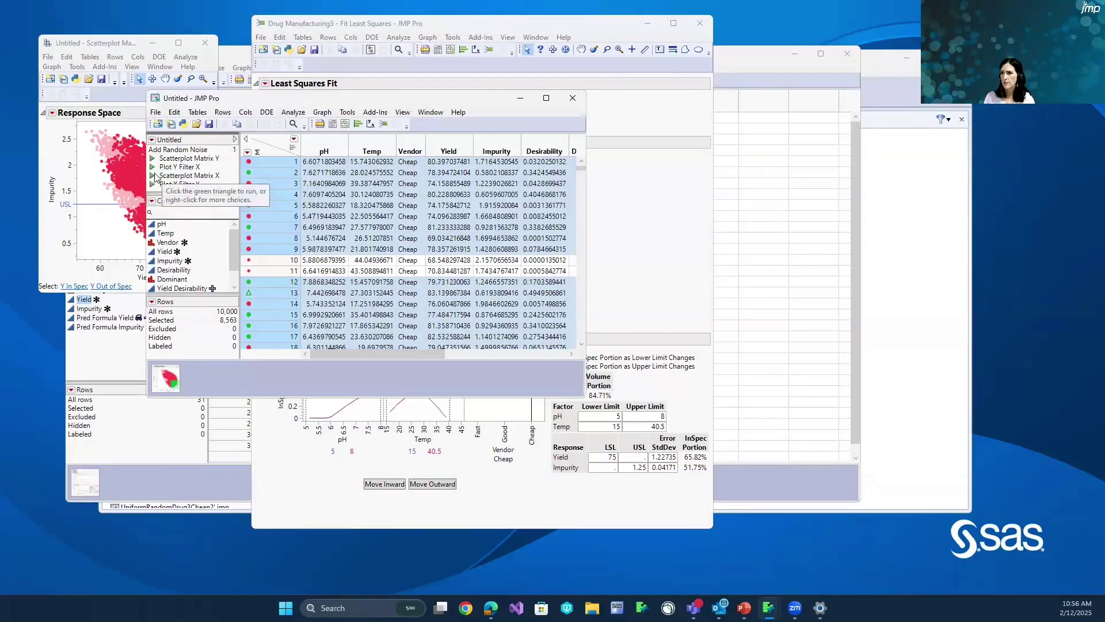
left_click(153, 176)
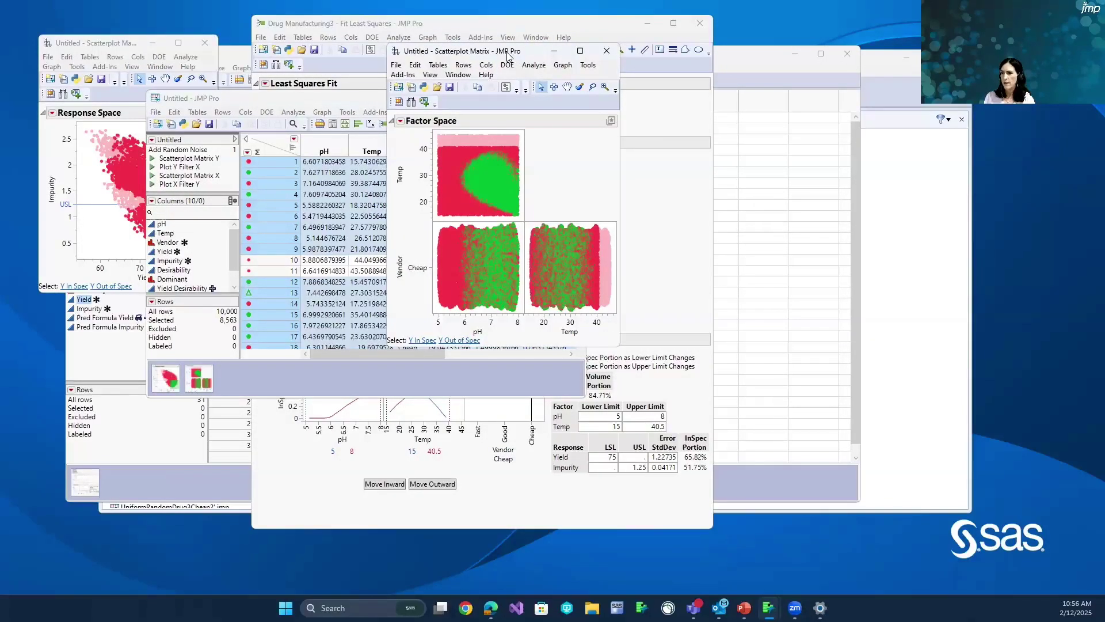
left_click_drag(506, 52, 212, 243)
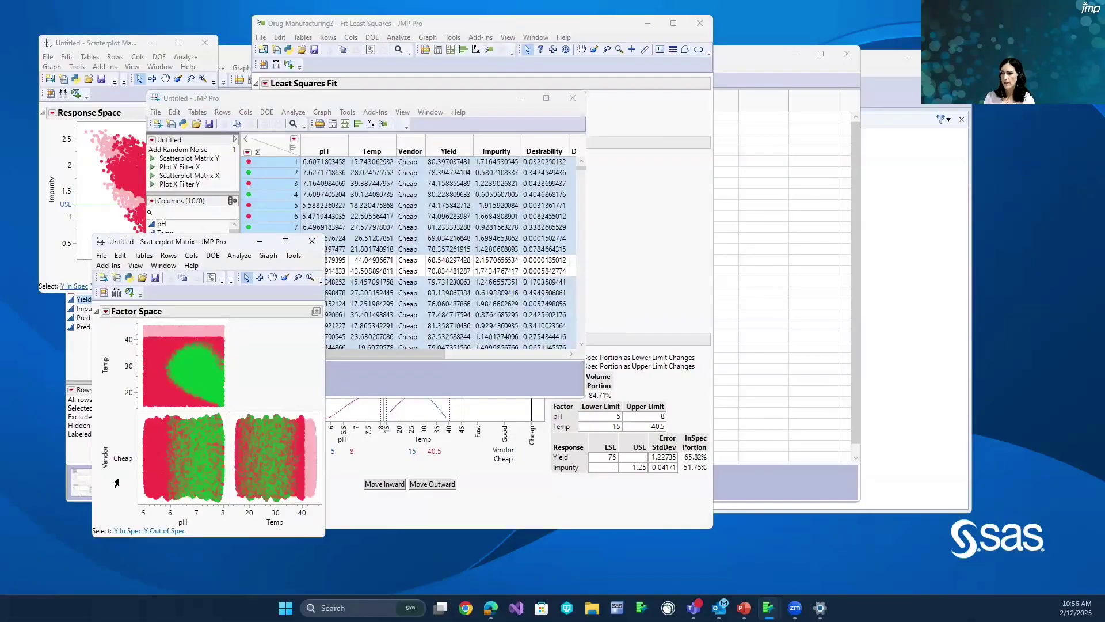
left_click(106, 311)
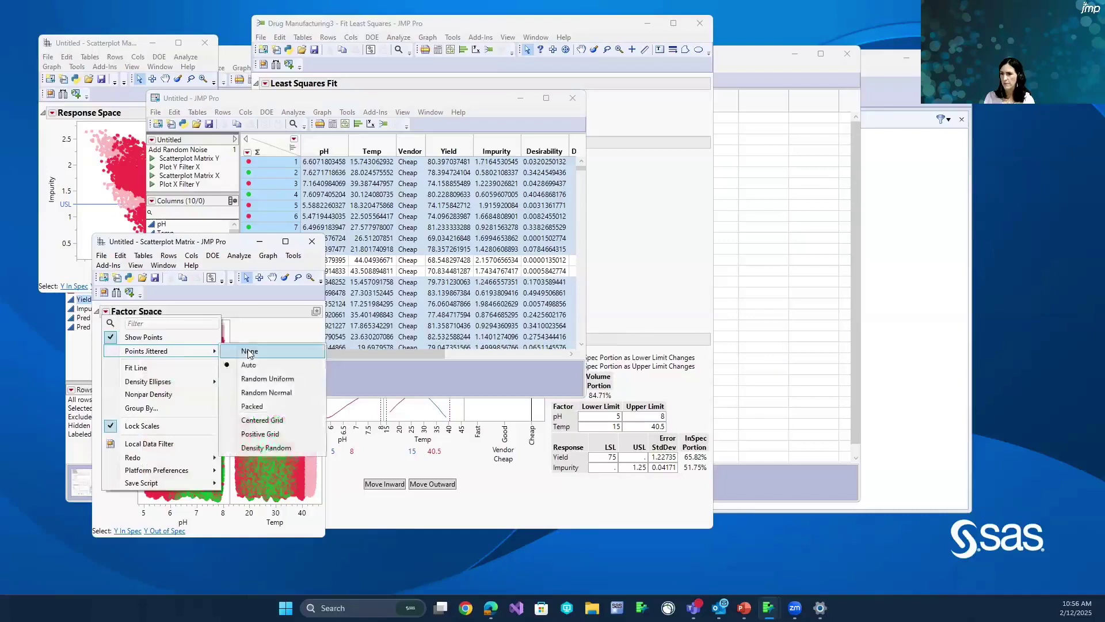
left_click(249, 353)
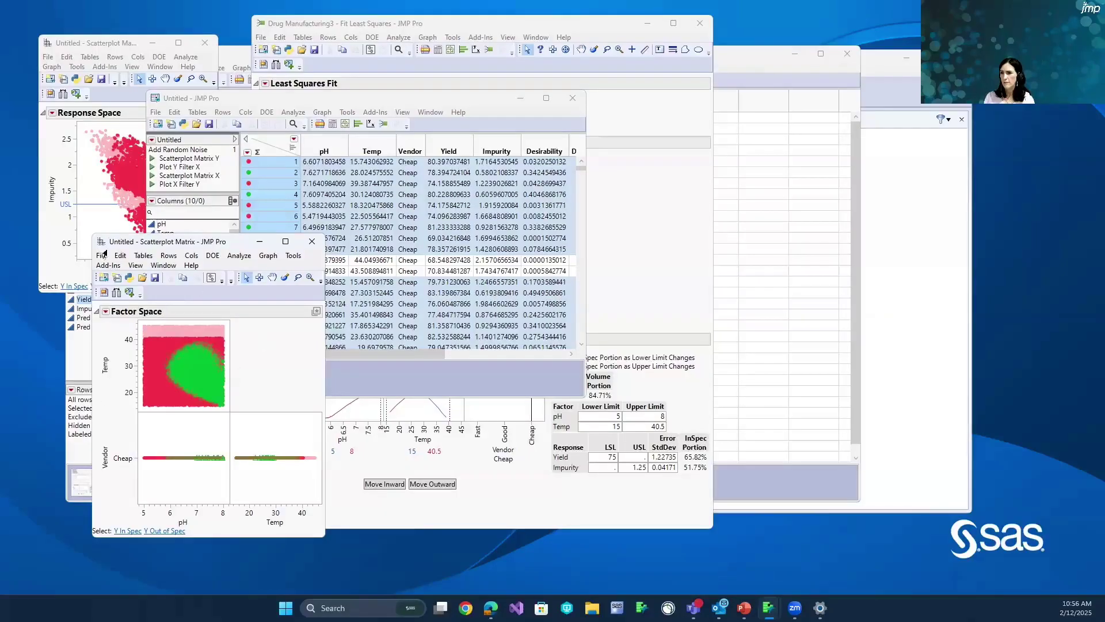
- Arrange the Response Space and Factor Space plots beside the Fit Least Squares report so all three are visible
left_click(123, 42)
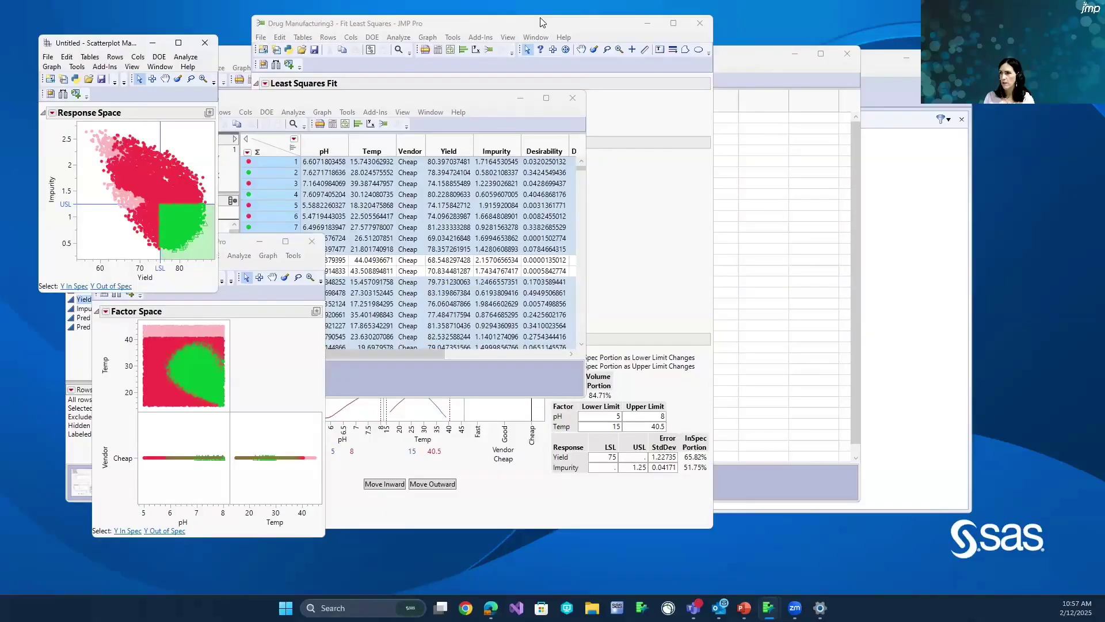
left_click(541, 22)
left_click(169, 323)
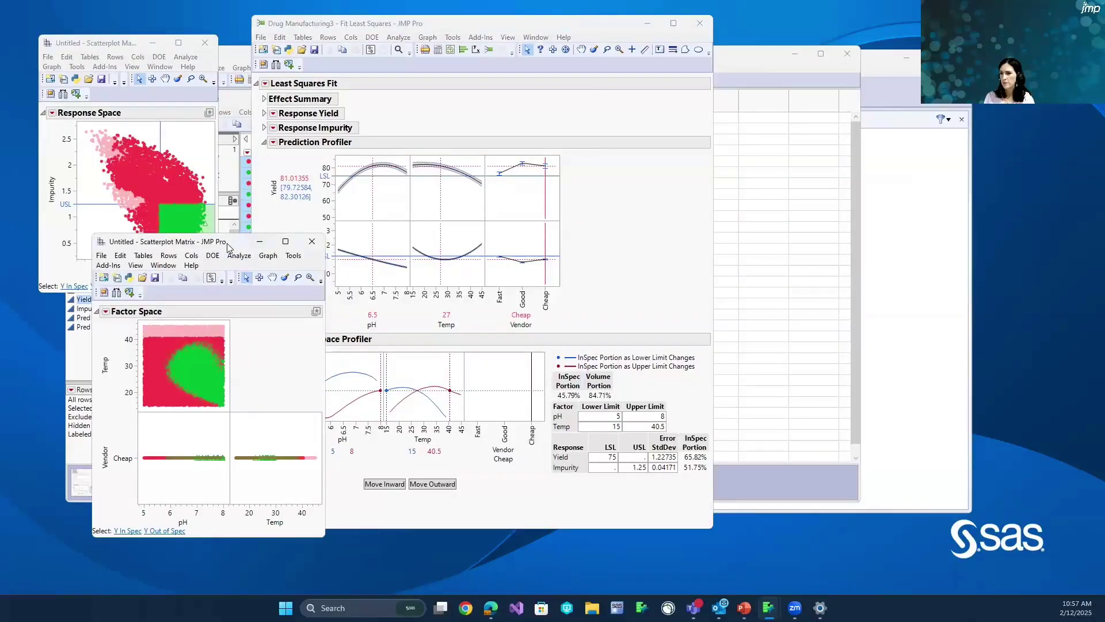
left_click_drag(226, 243, 163, 296)
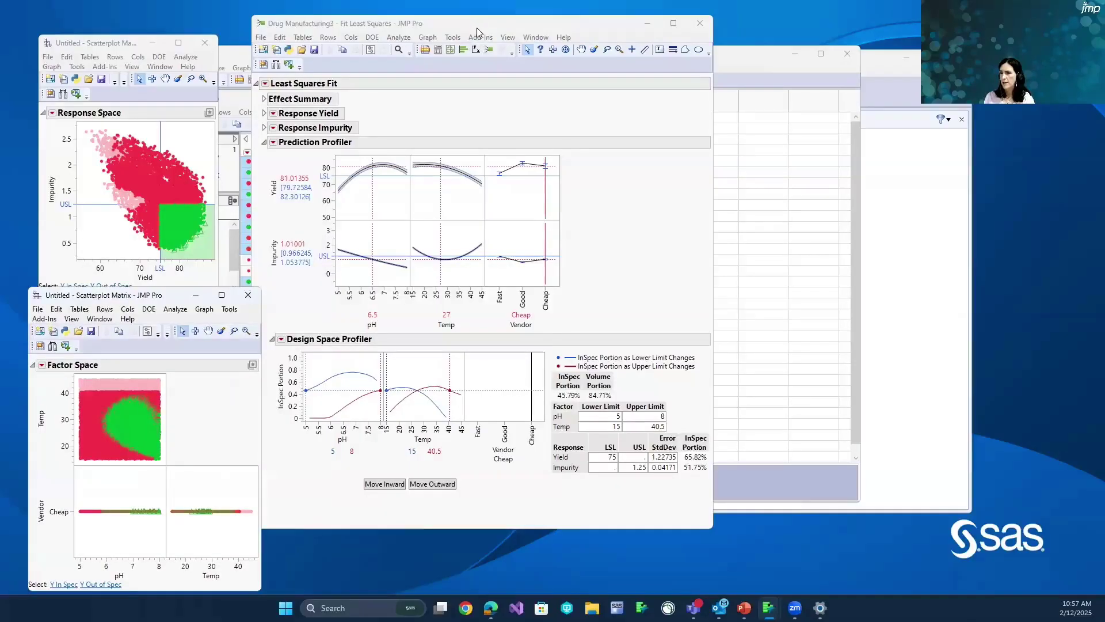
left_click_drag(476, 27, 489, 37)
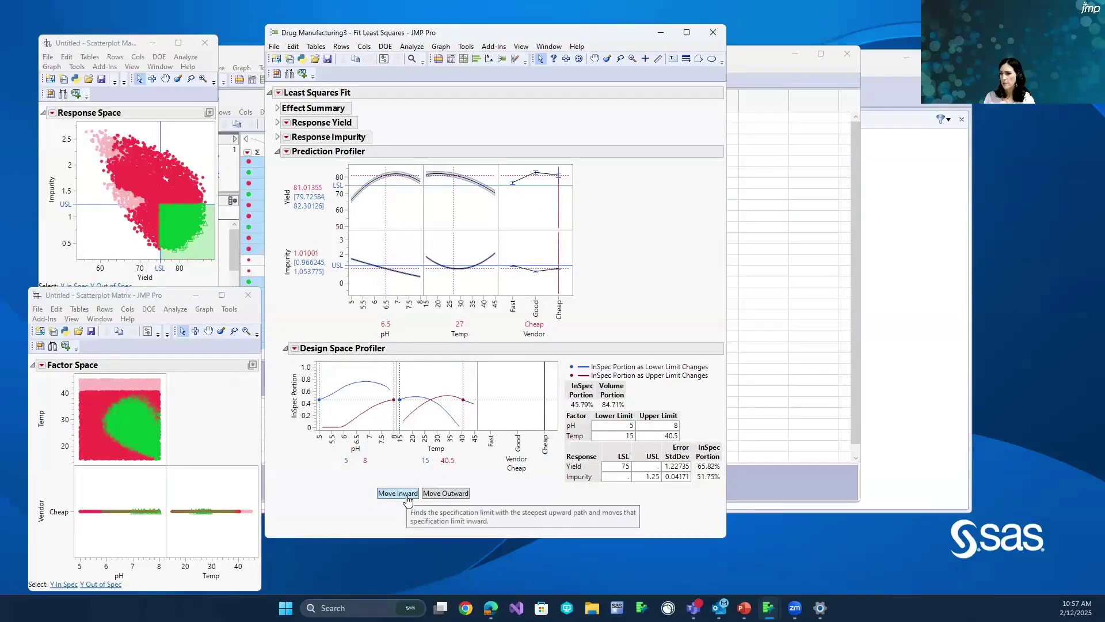
- Move the design space limits inward stepwise to a lower pH limit of 5.75 and Temp limits of 16.5 and 37.5
left_click(397, 493)
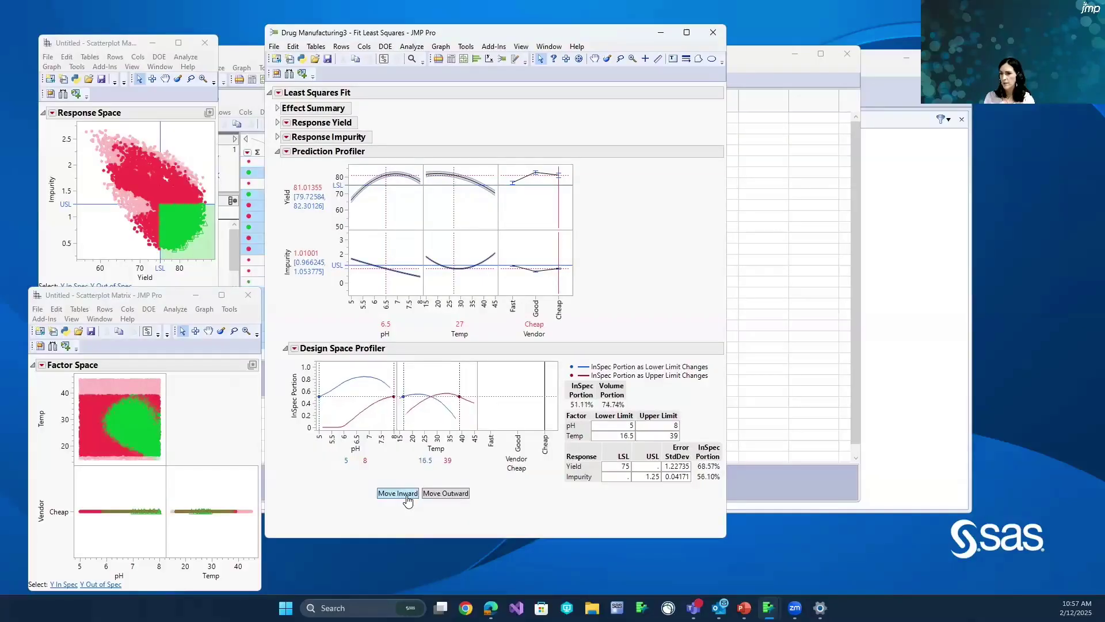
left_click(406, 496)
left_click(407, 498)
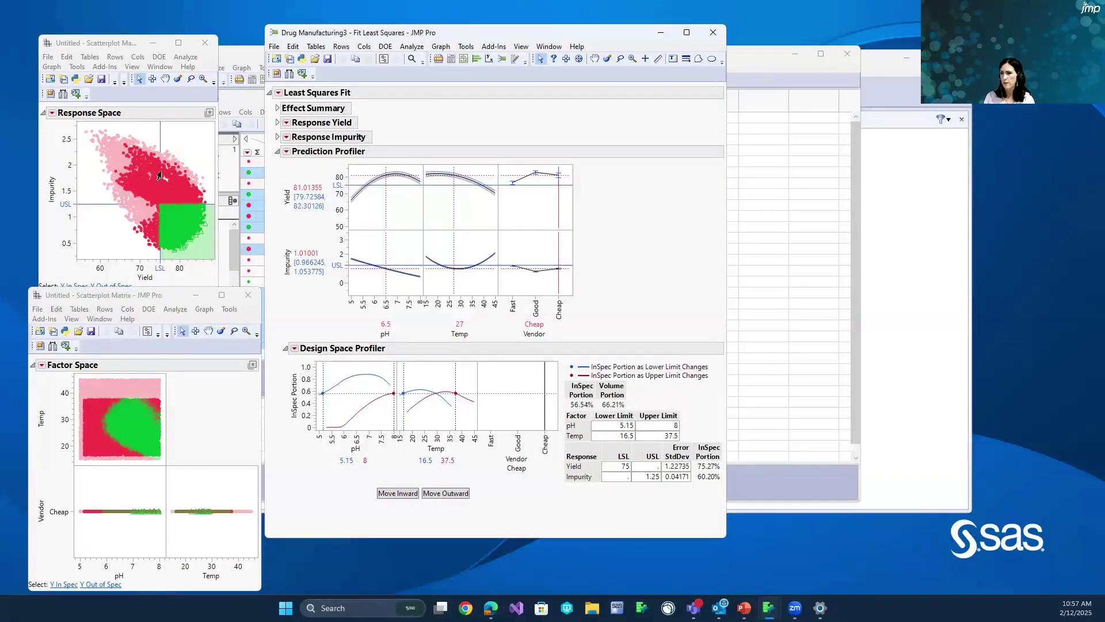
left_click(397, 493)
left_click(398, 493)
left_click(397, 493)
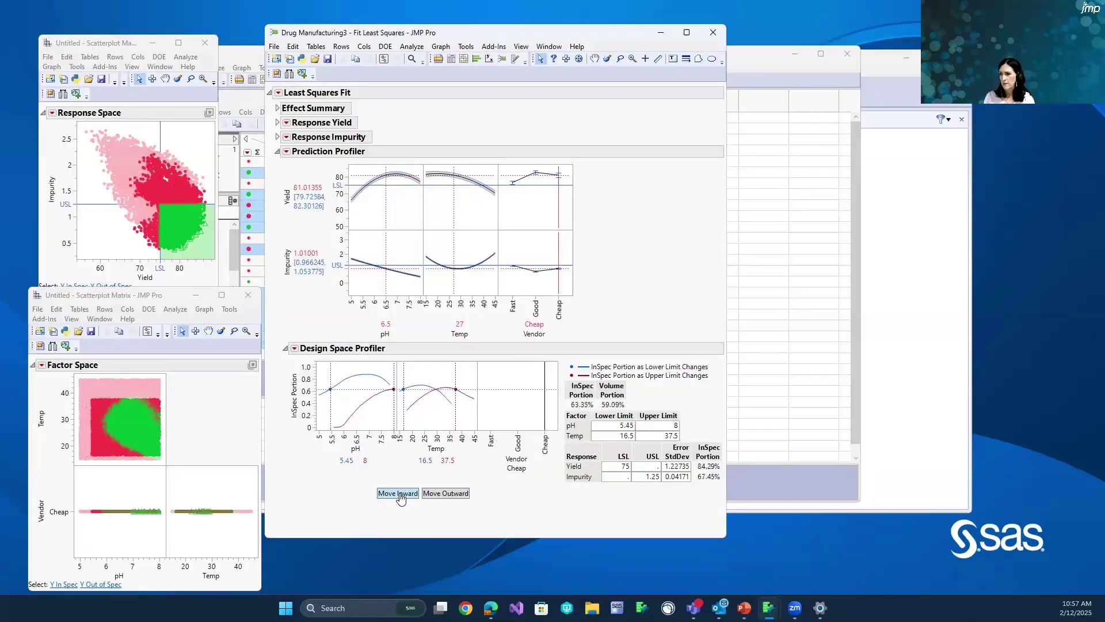
left_click(398, 494)
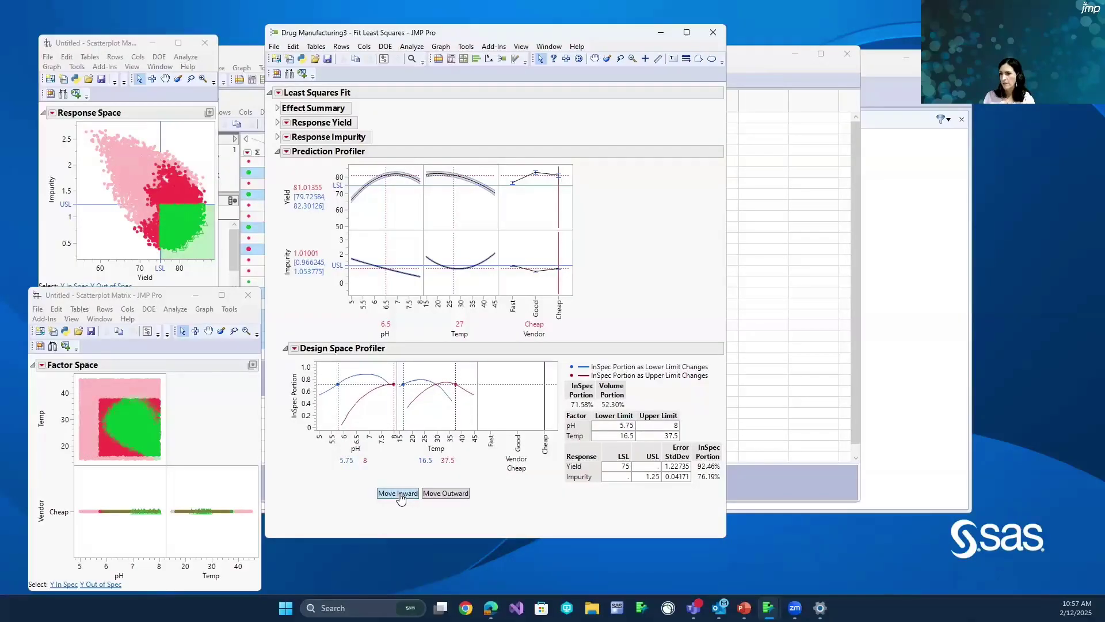
- Turn on Connect Hide Mode for the Design Space Profiler to hide simulated points outside the factor limits
left_click(294, 348)
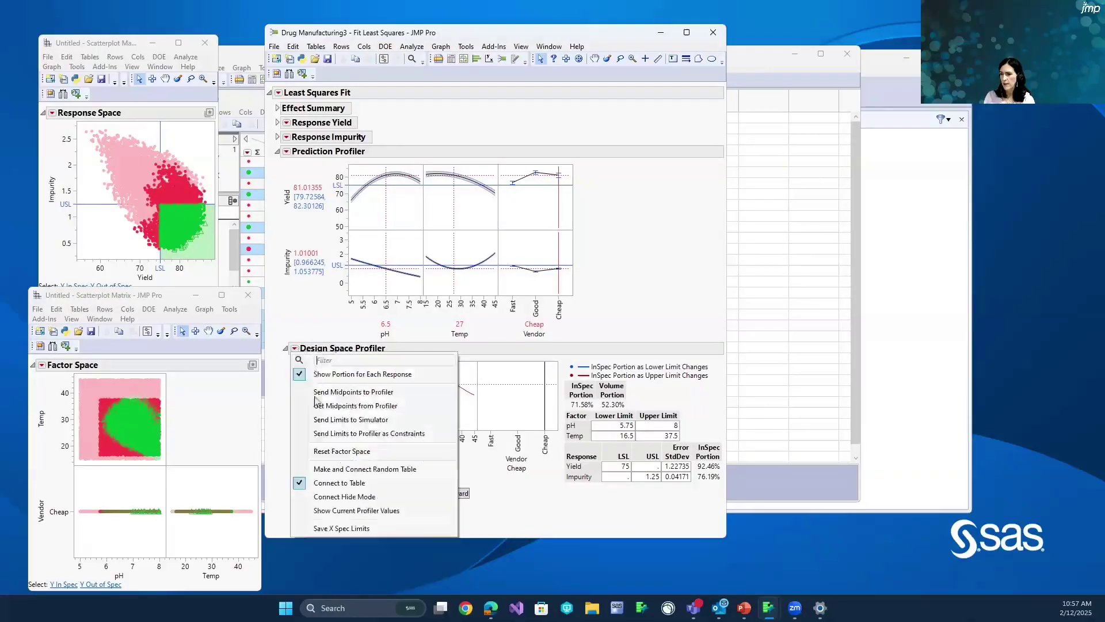
left_click(328, 498)
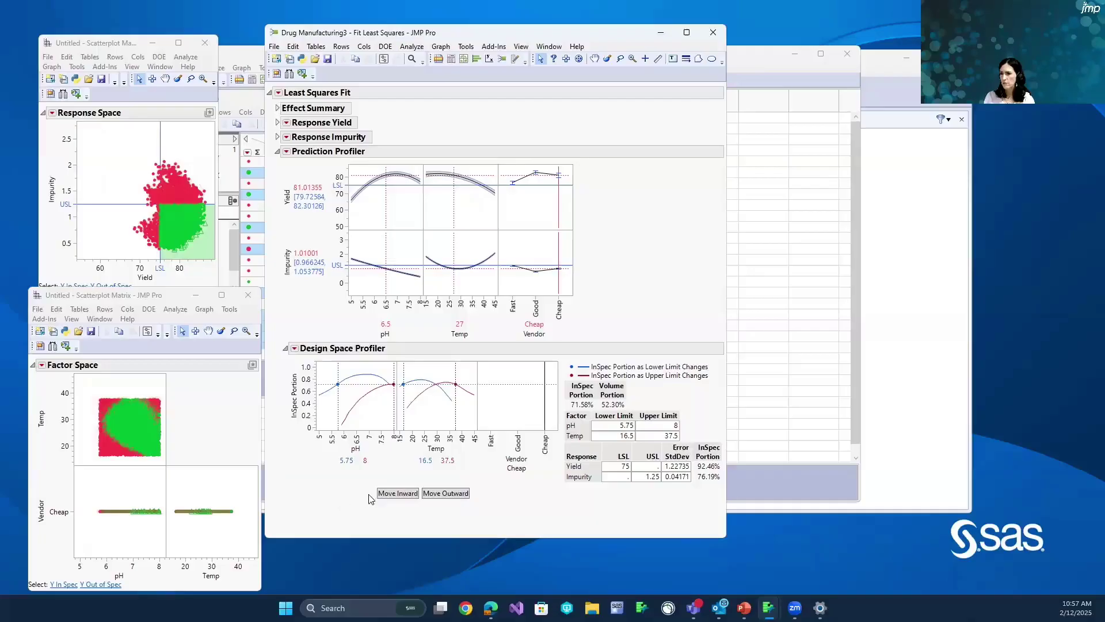
- Move the design space limits inward stepwise to pH limits of 6.35 and 7.7 and Temp limits of 22.5 and 34.5
left_click(398, 494)
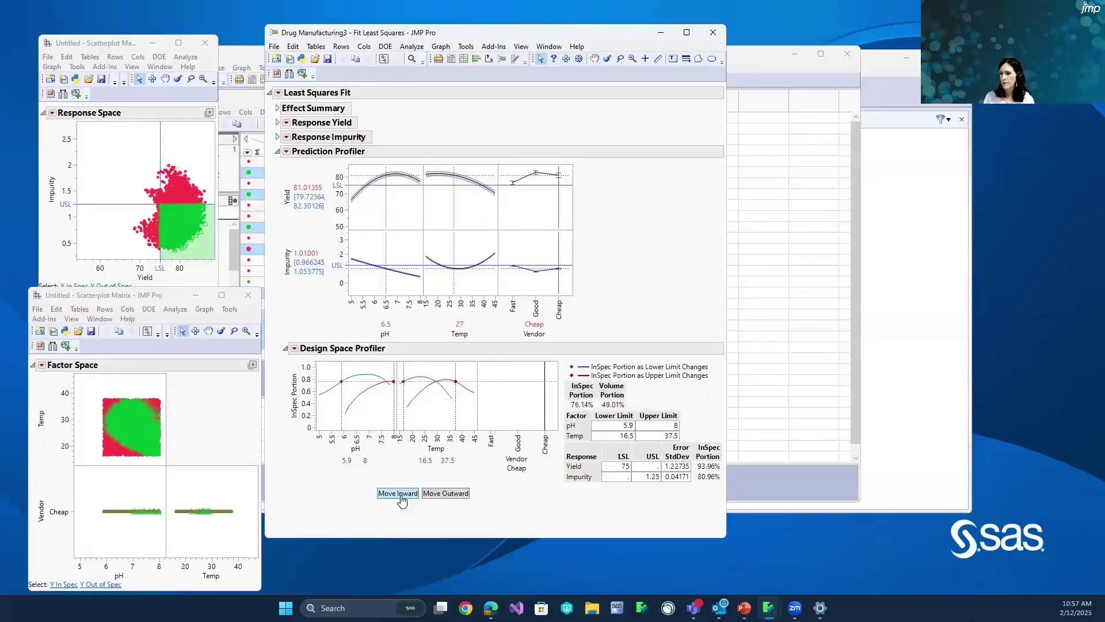
left_click(398, 494)
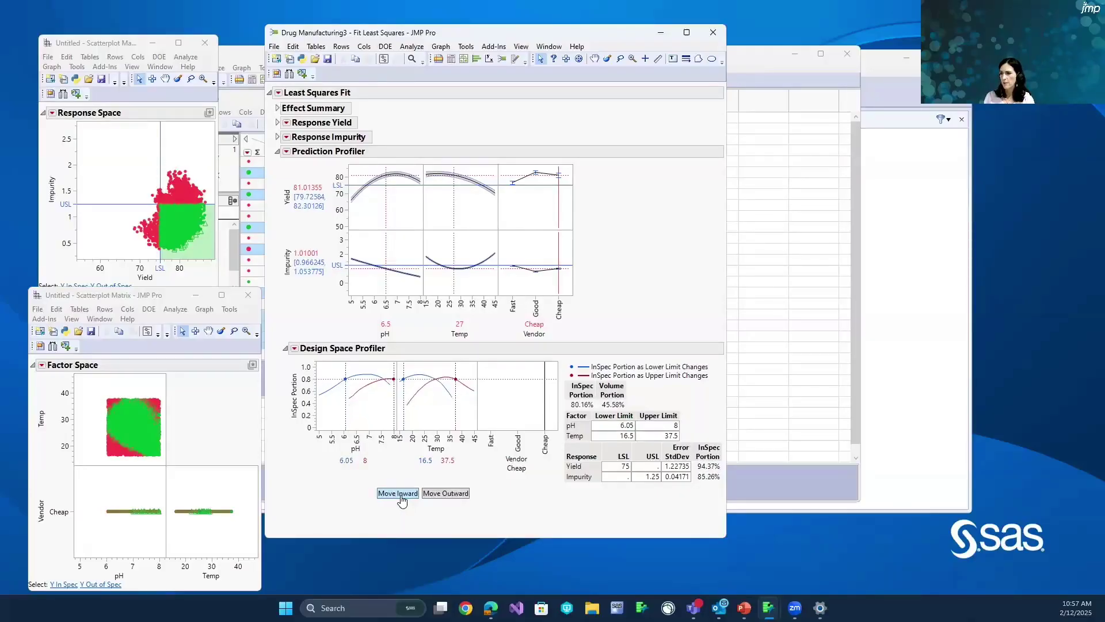
left_click(398, 494)
left_click(398, 494)
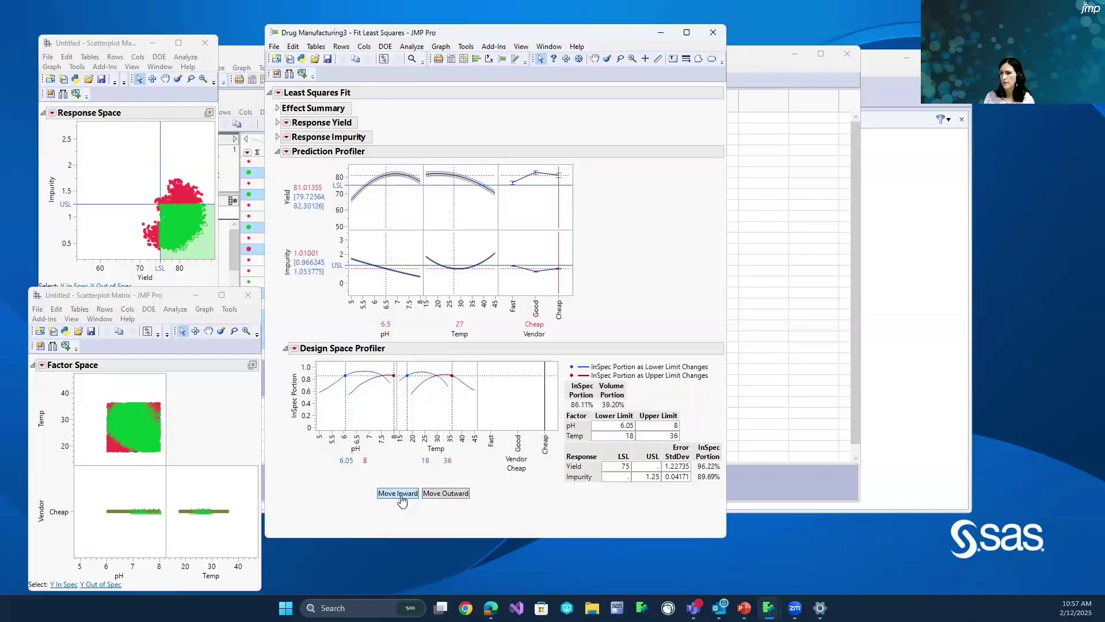
left_click(398, 494)
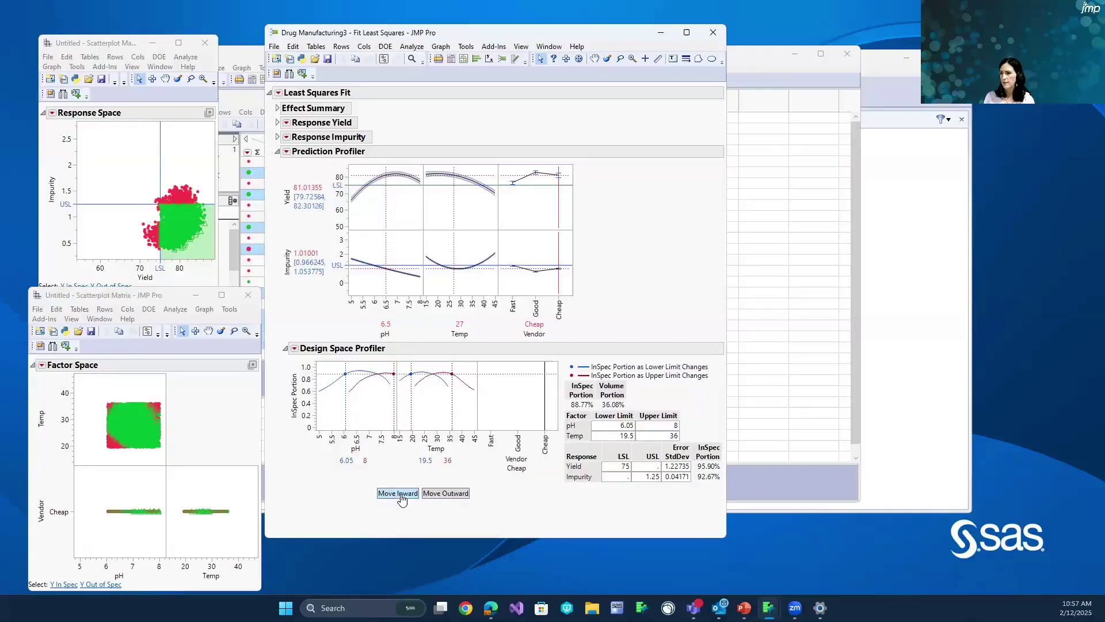
left_click(398, 494)
left_click(399, 494)
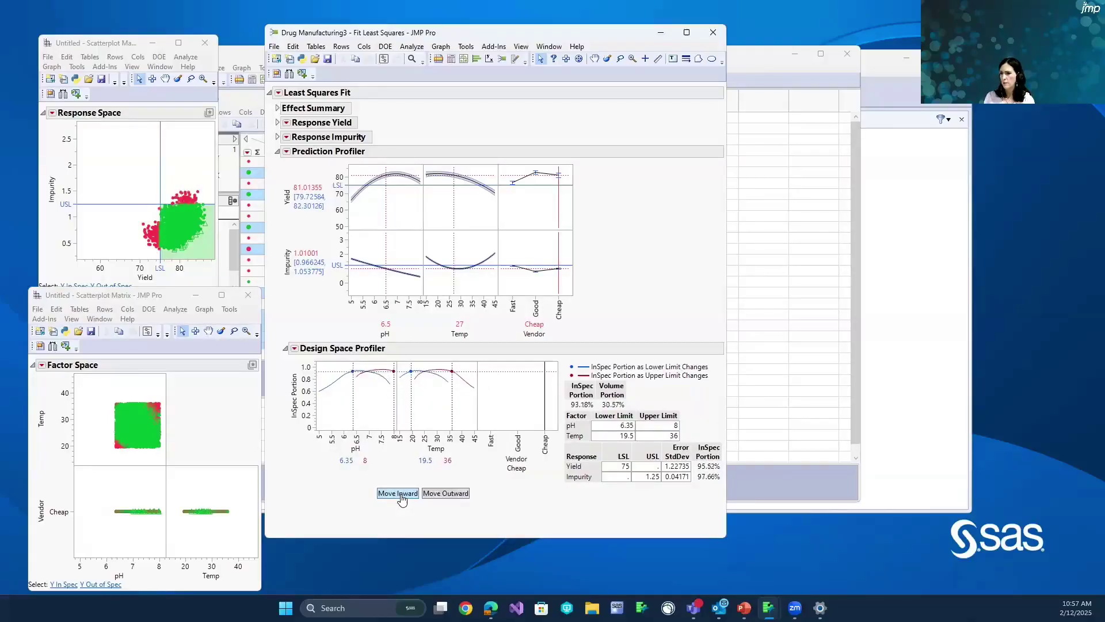
left_click(398, 494)
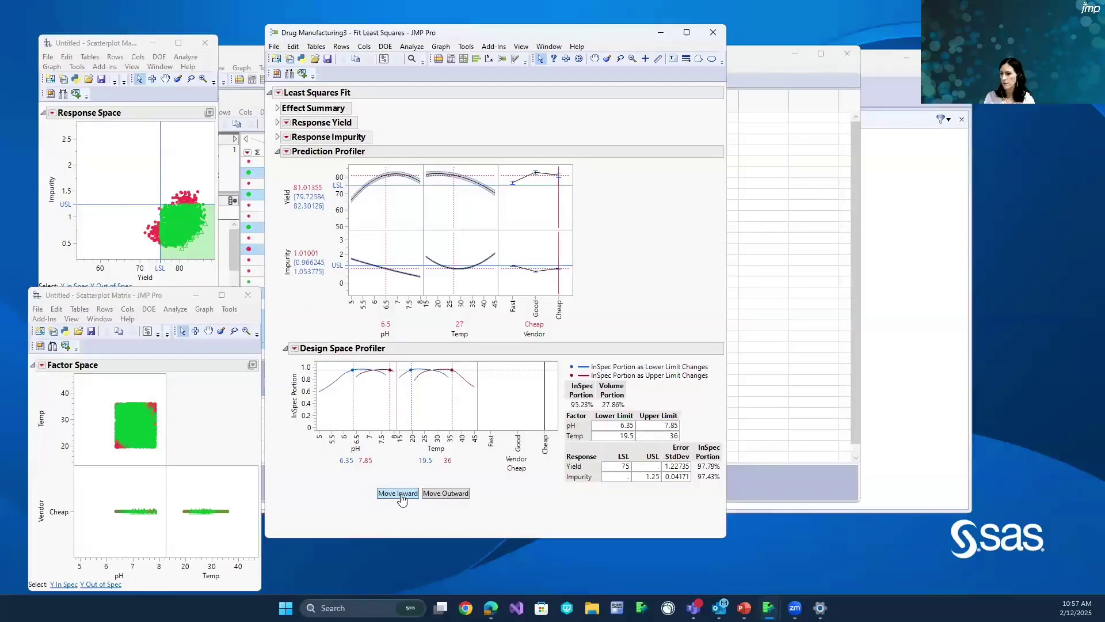
left_click(398, 493)
left_click(398, 494)
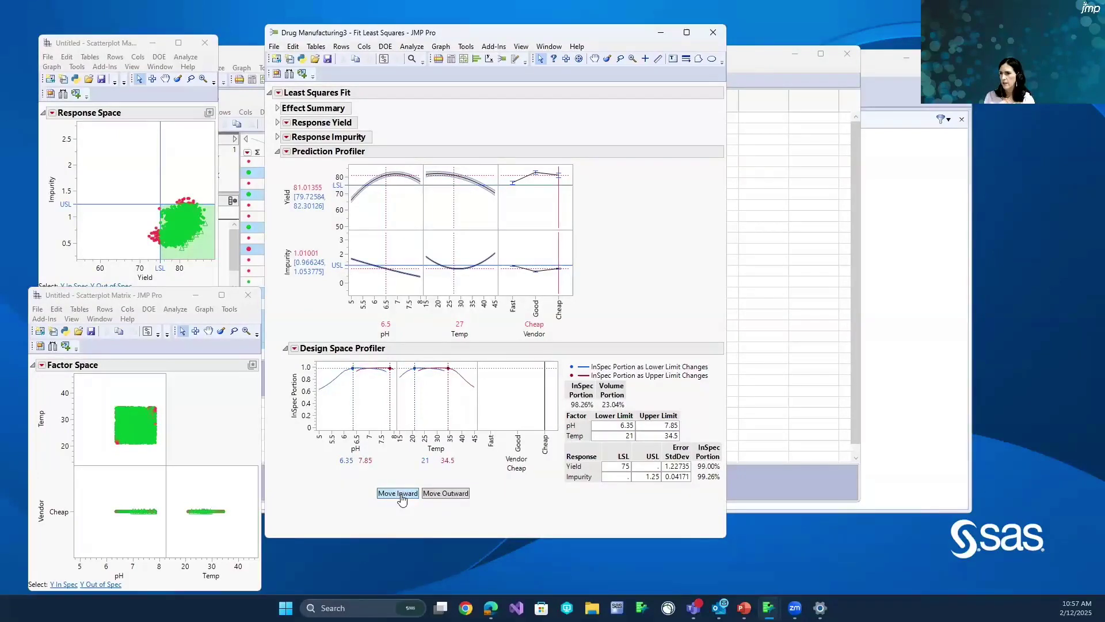
left_click(400, 494)
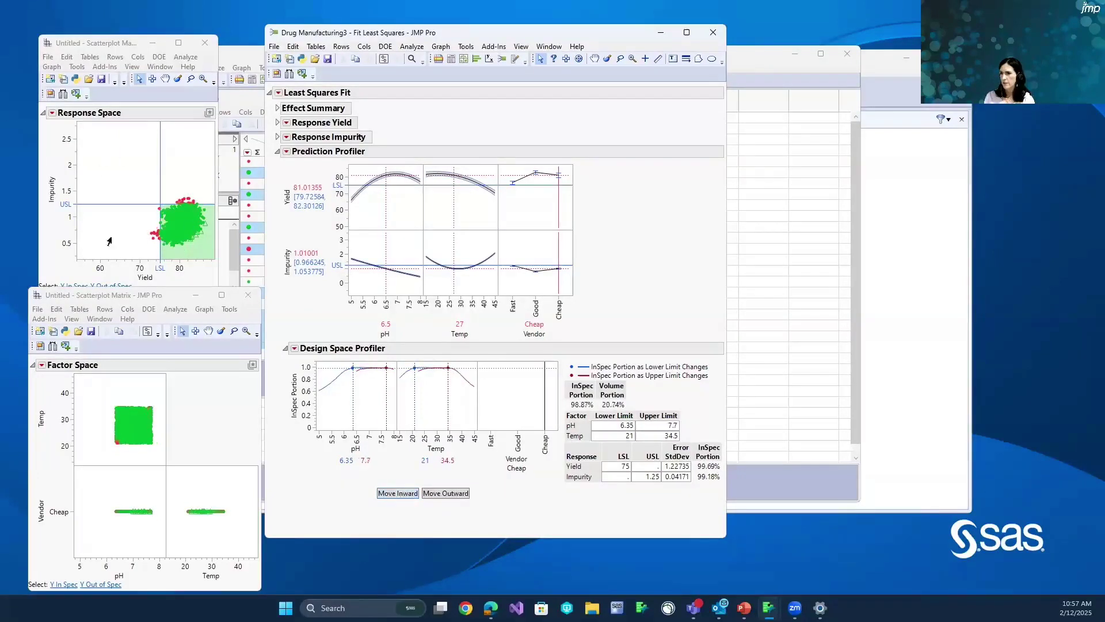
left_click(409, 494)
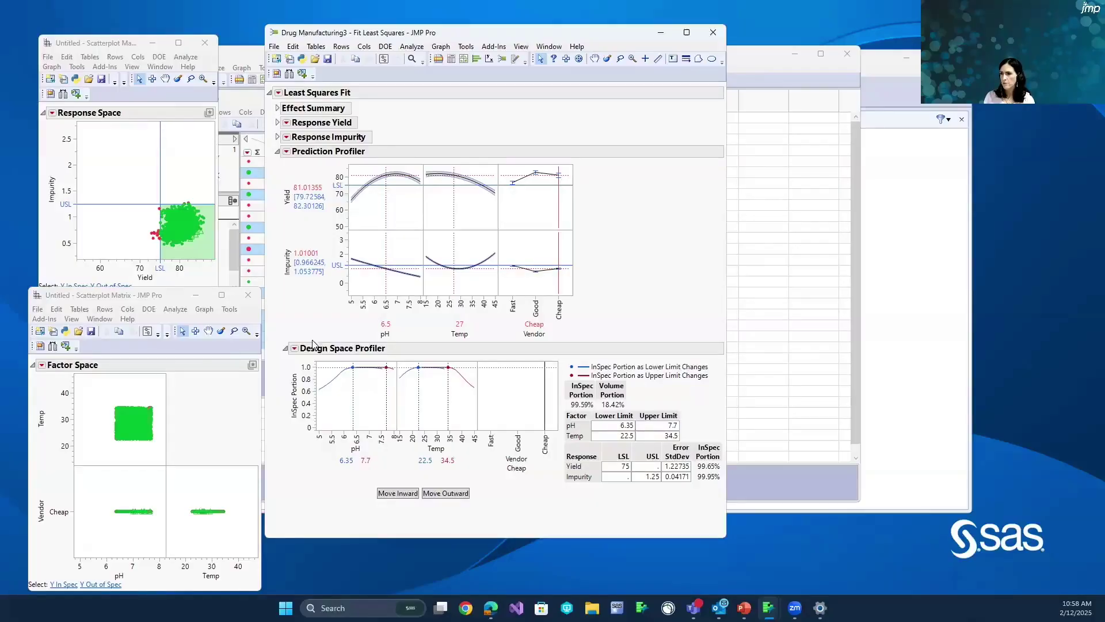
- Send the design space midpoints to the Prediction Profiler and turn on its desirability functions
left_click(295, 349)
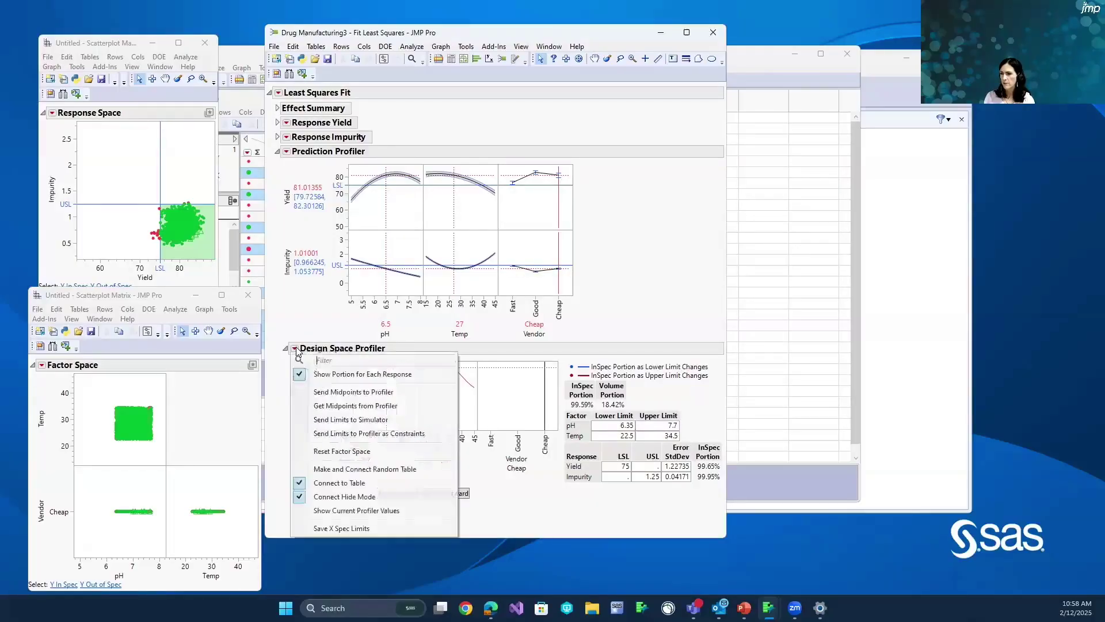
left_click(319, 393)
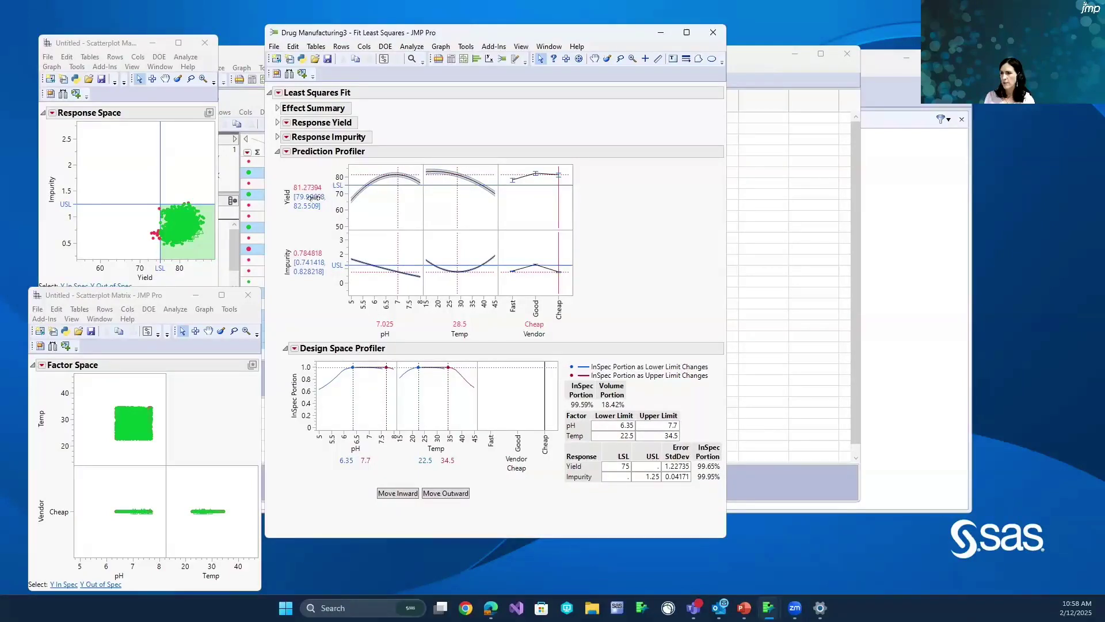
left_click(289, 153)
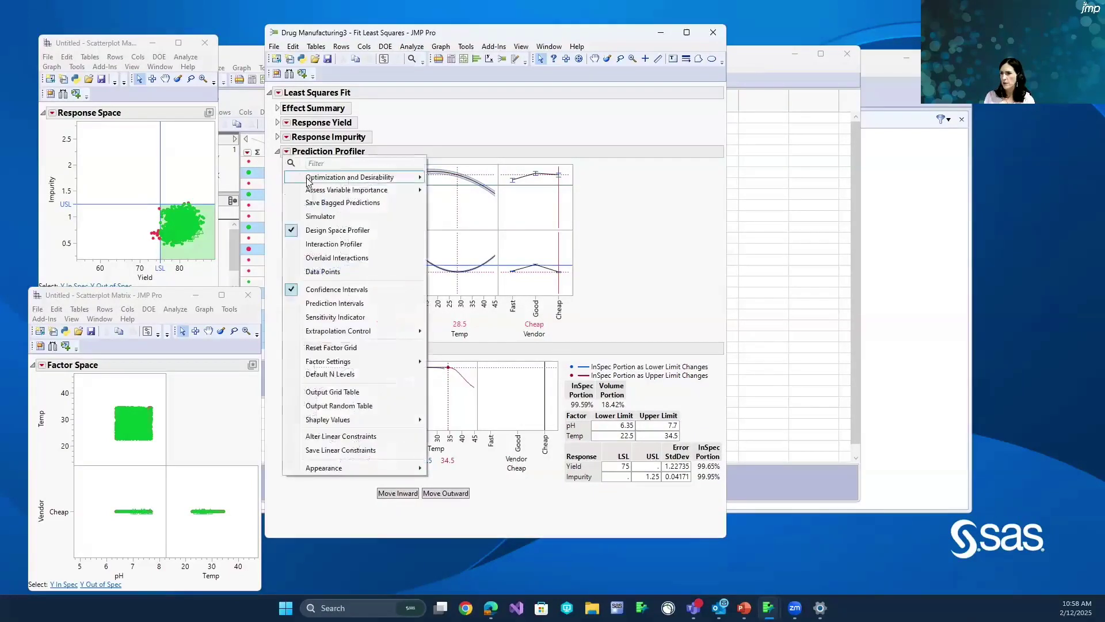
mouse_move(403, 177)
left_click(451, 179)
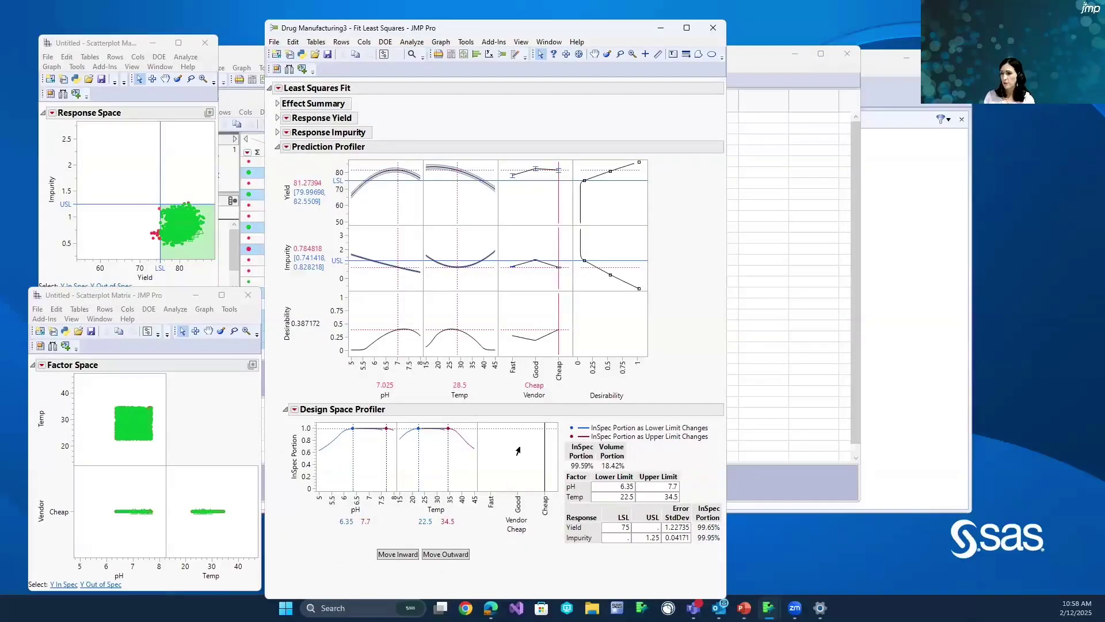
- Send the design space limits to the Simulator using the Normal weighted with Limits at 3 Sigma distribution
left_click(295, 410)
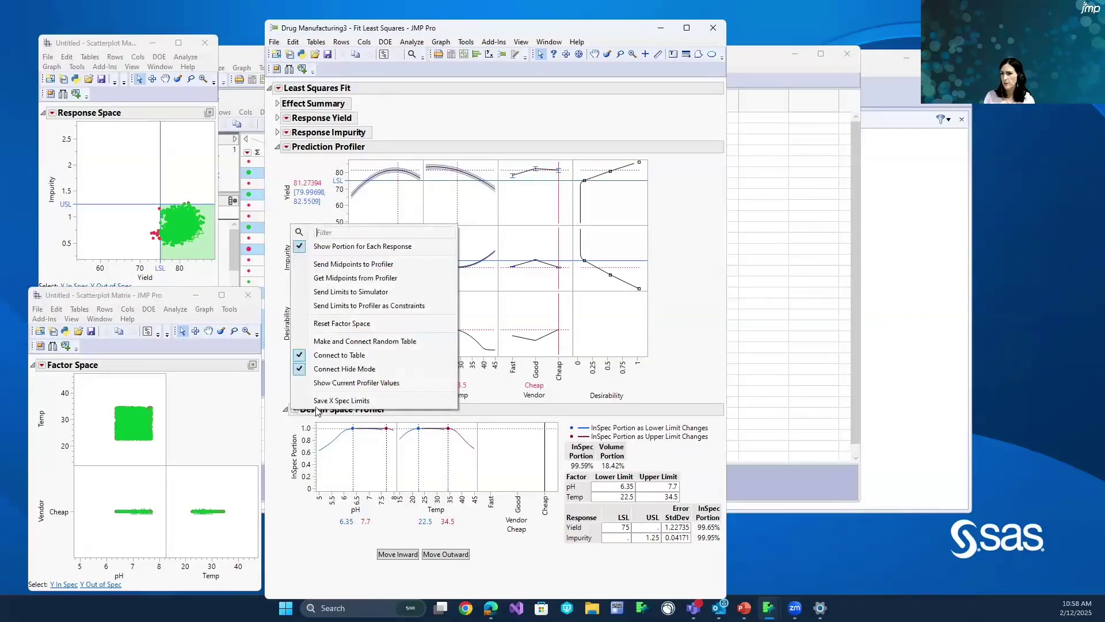
left_click(351, 293)
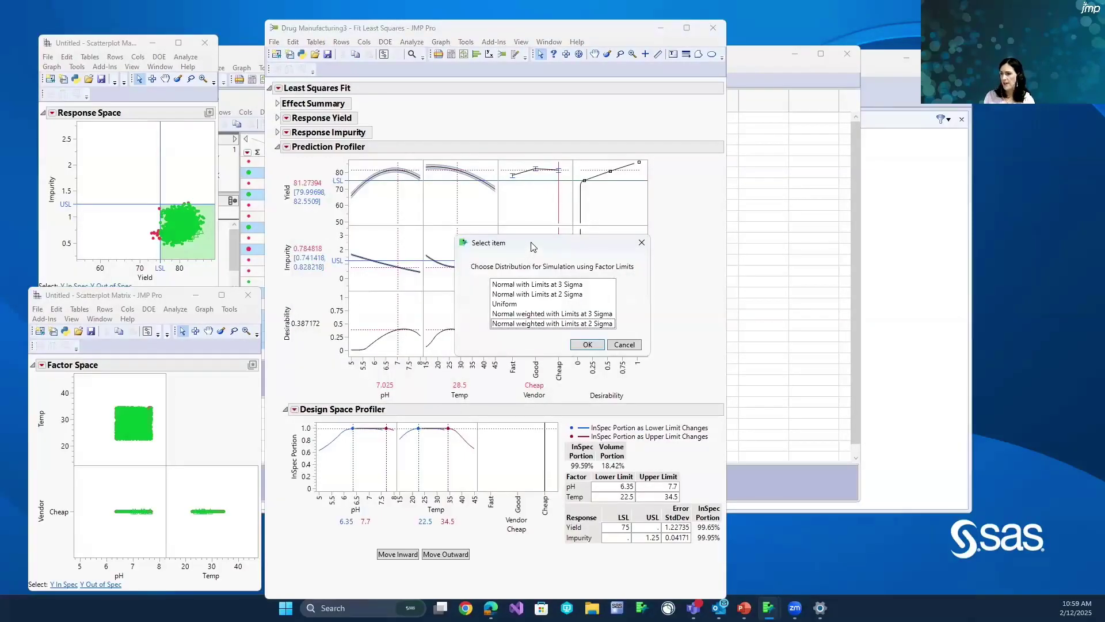
left_click_drag(532, 246, 434, 399)
left_click(450, 447)
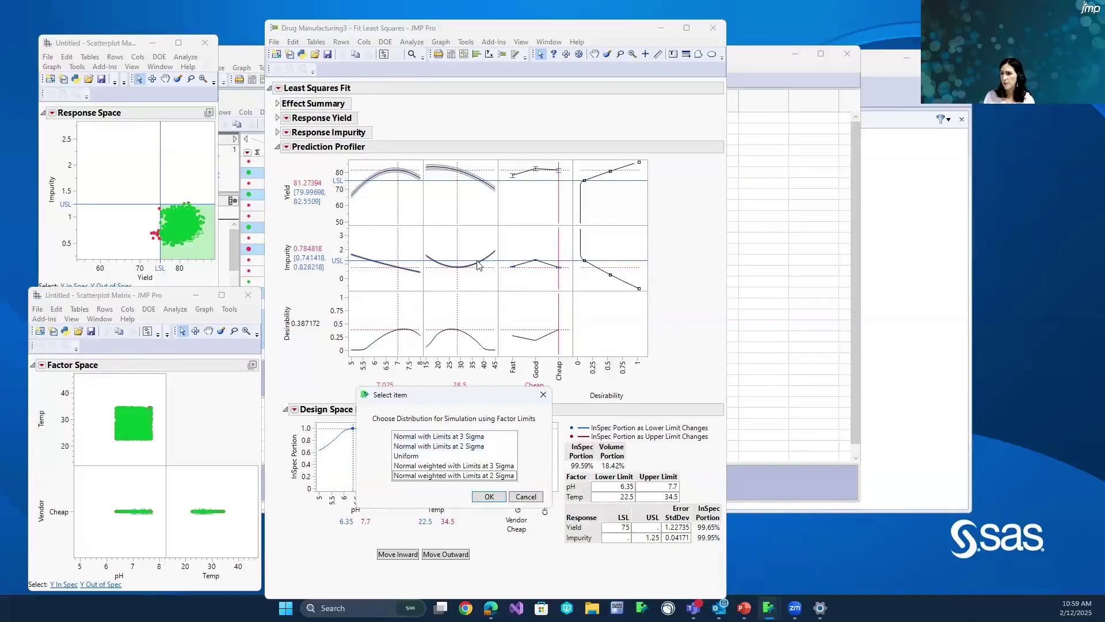
left_click(431, 439)
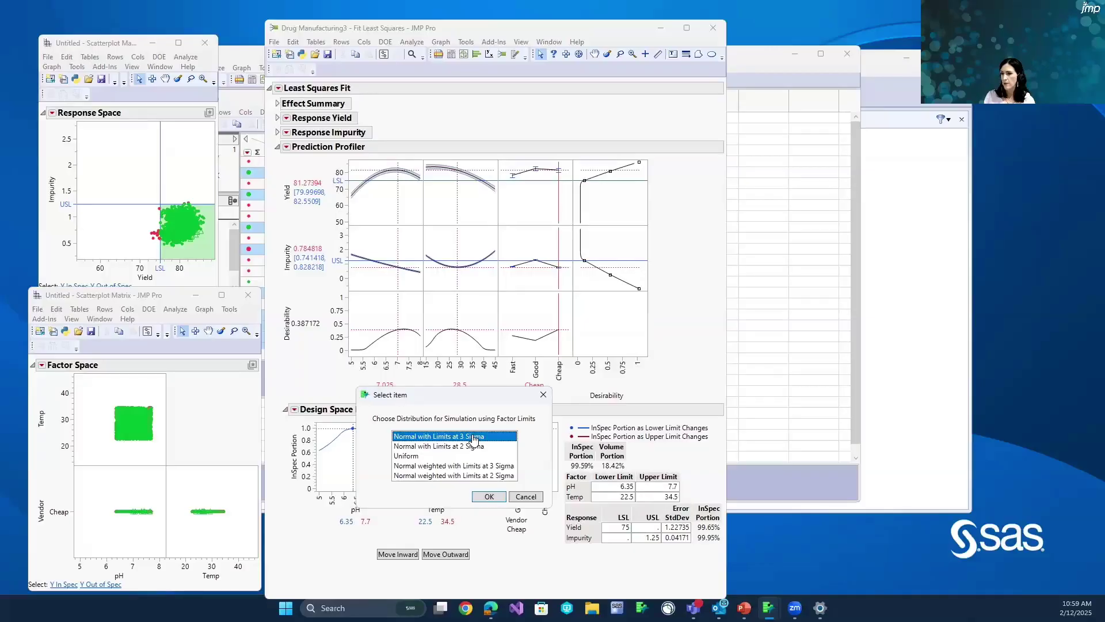
left_click(482, 465)
left_click(489, 496)
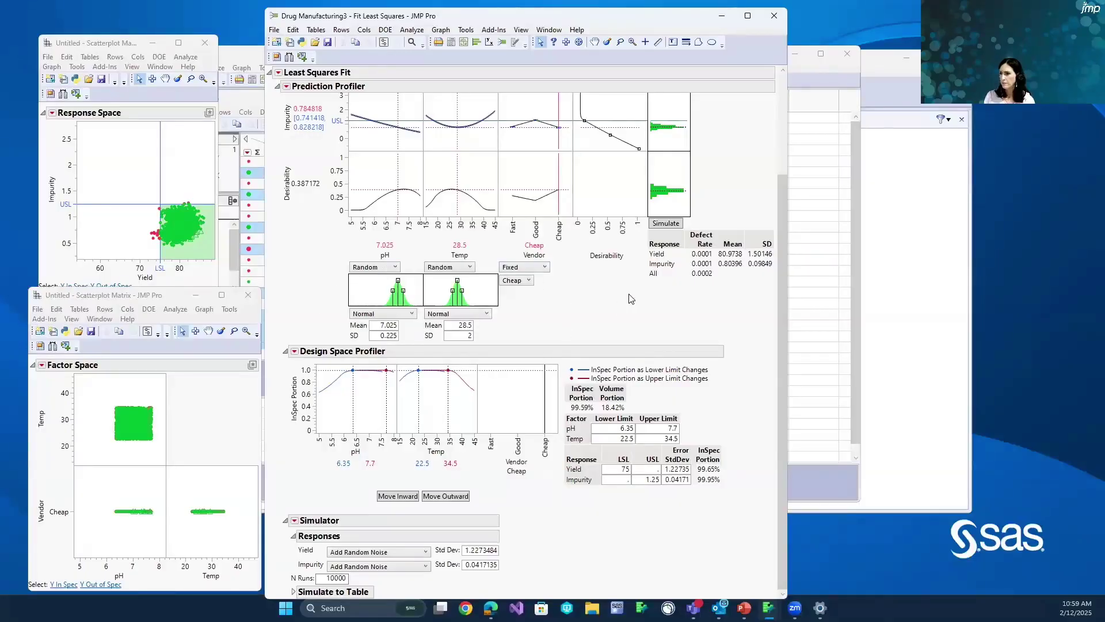
- Rerun the simulation and output its 10000 runs to a new data table placed over the Fit Least Squares report
left_click(666, 224)
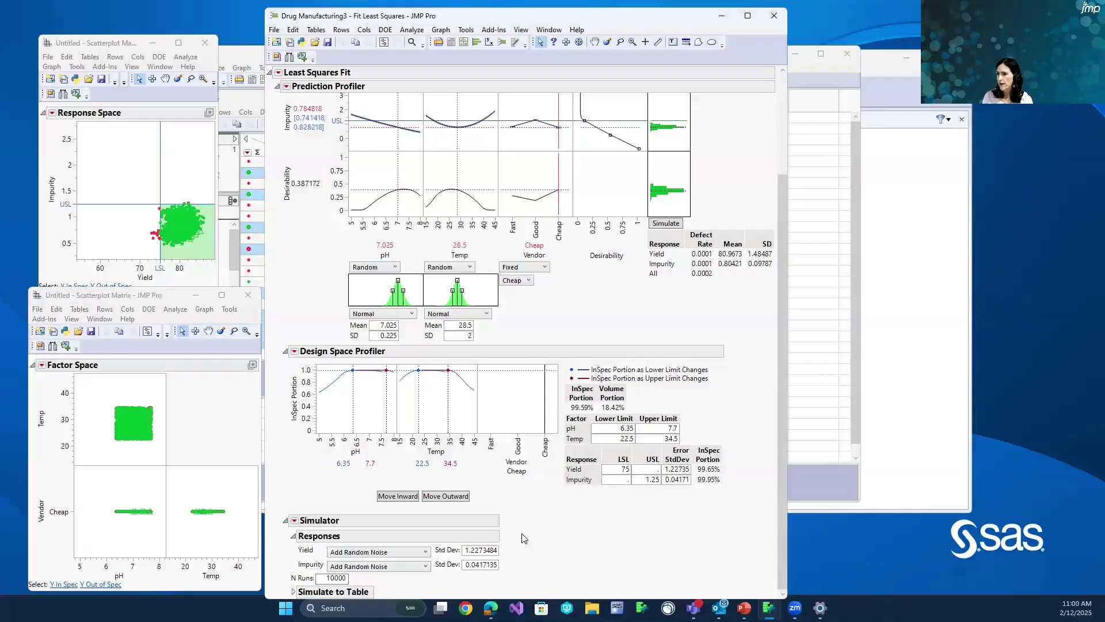
left_click(291, 593)
scroll(580, 543, "down", 1)
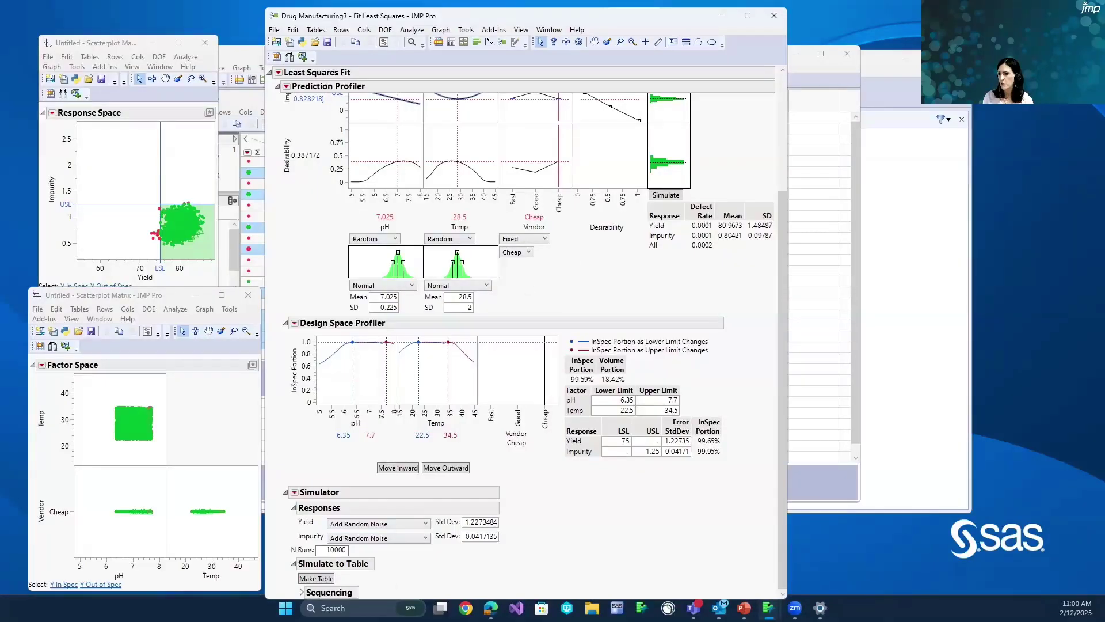
left_click(316, 579)
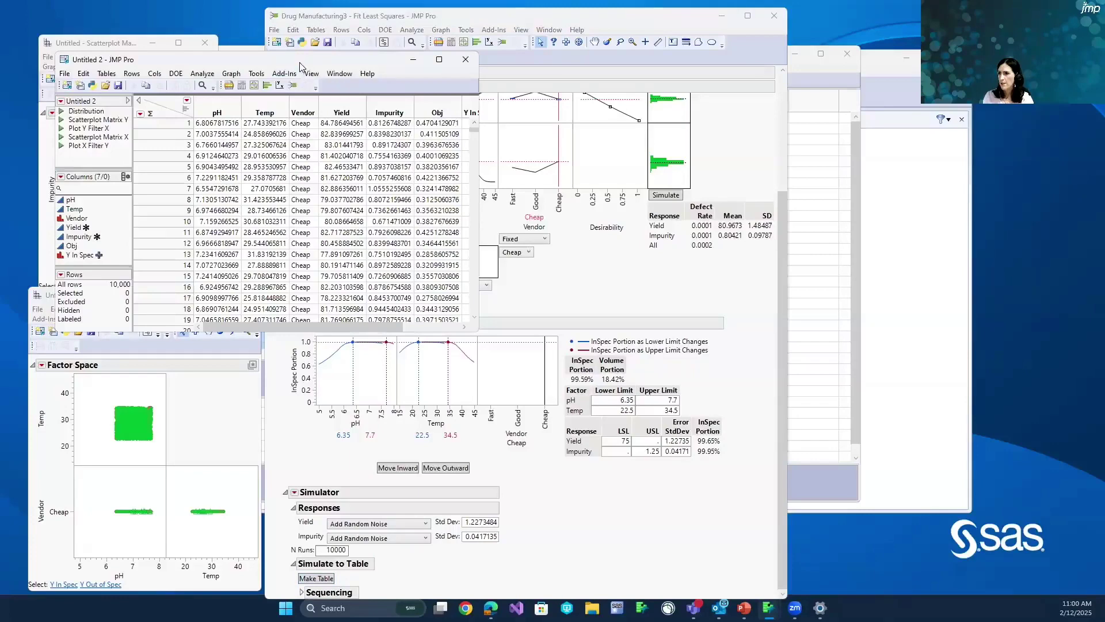
left_click_drag(300, 61, 537, 134)
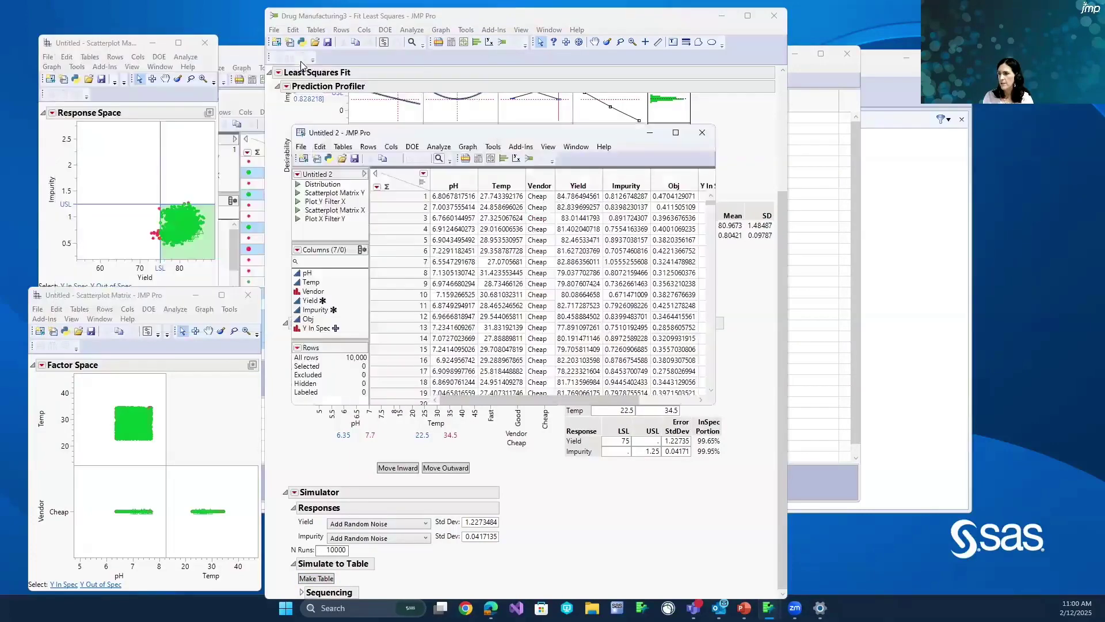
- Run the simulated table's Distribution script and examine the capability indices and nonconformance portions for Yield and Impurity
left_click(299, 184)
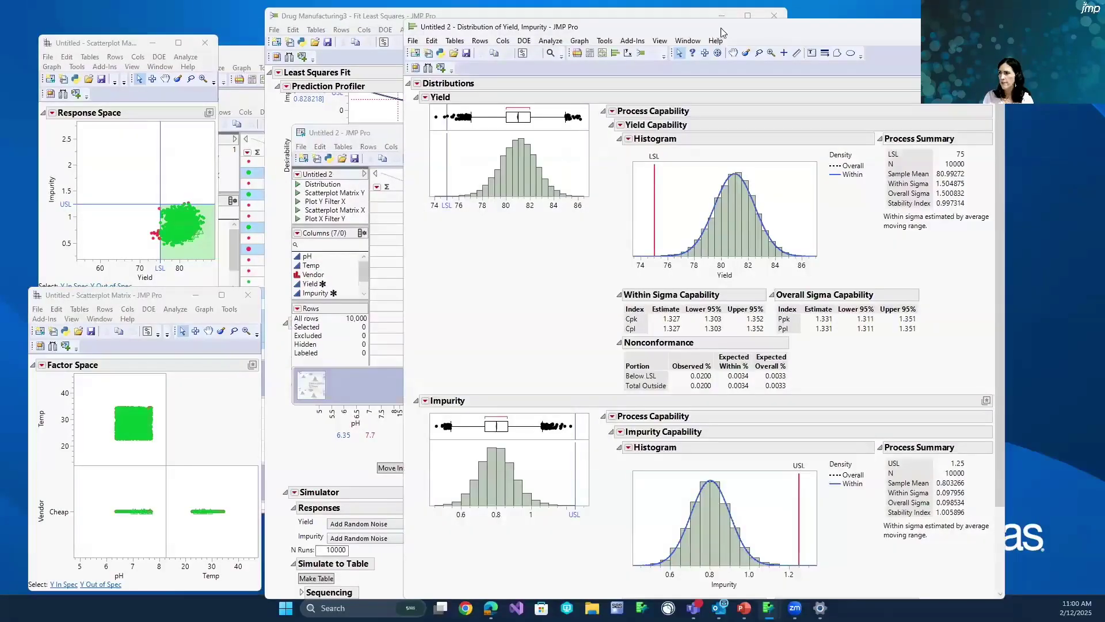
left_click_drag(721, 32, 515, 43)
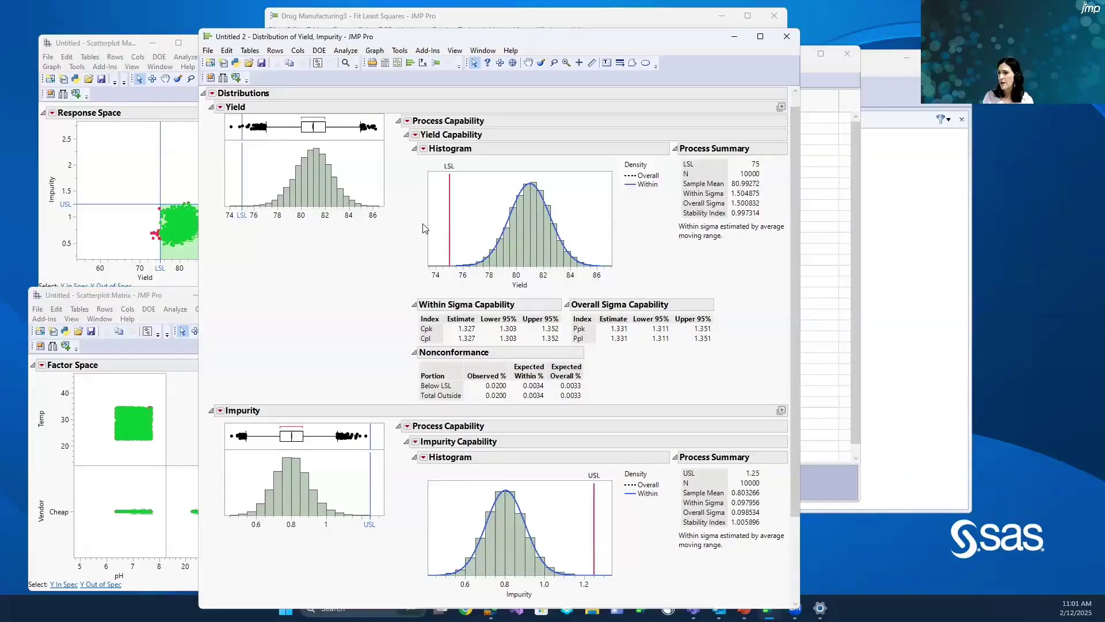
scroll(425, 228, "down", 3)
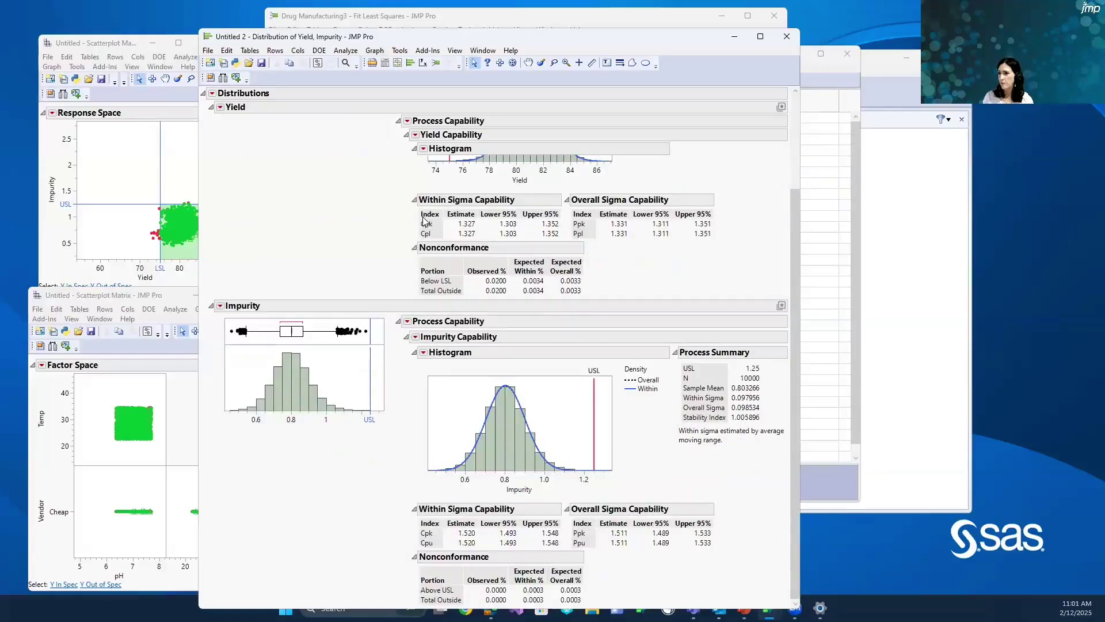
scroll(520, 446, "up", 3)
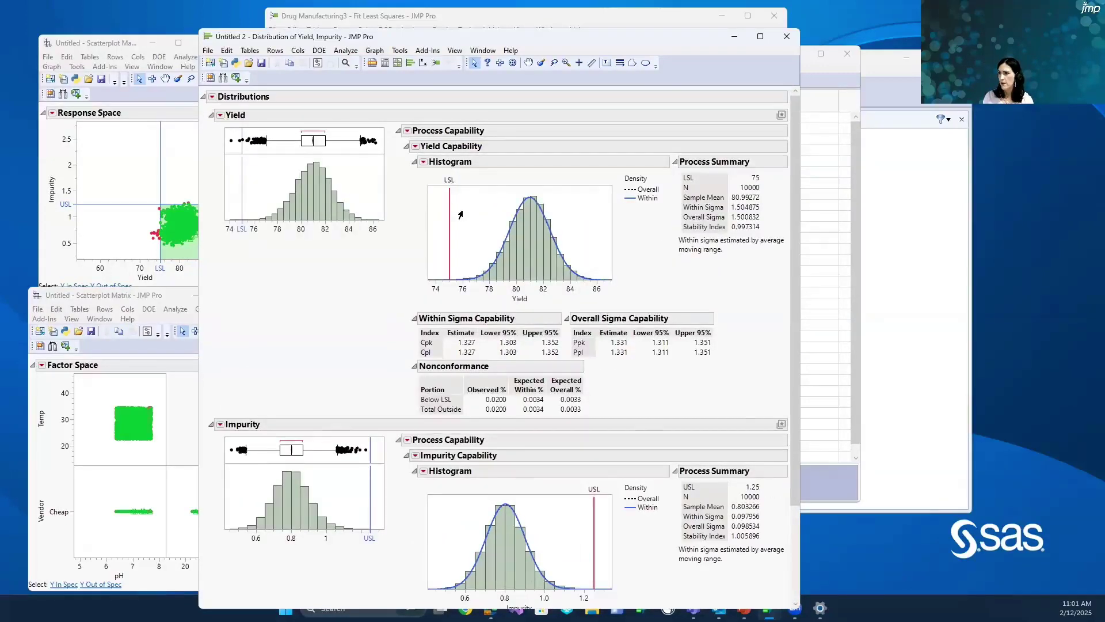
scroll(461, 215, "down", 2)
scroll(462, 213, "up", 2)
scroll(461, 302, "down", 2)
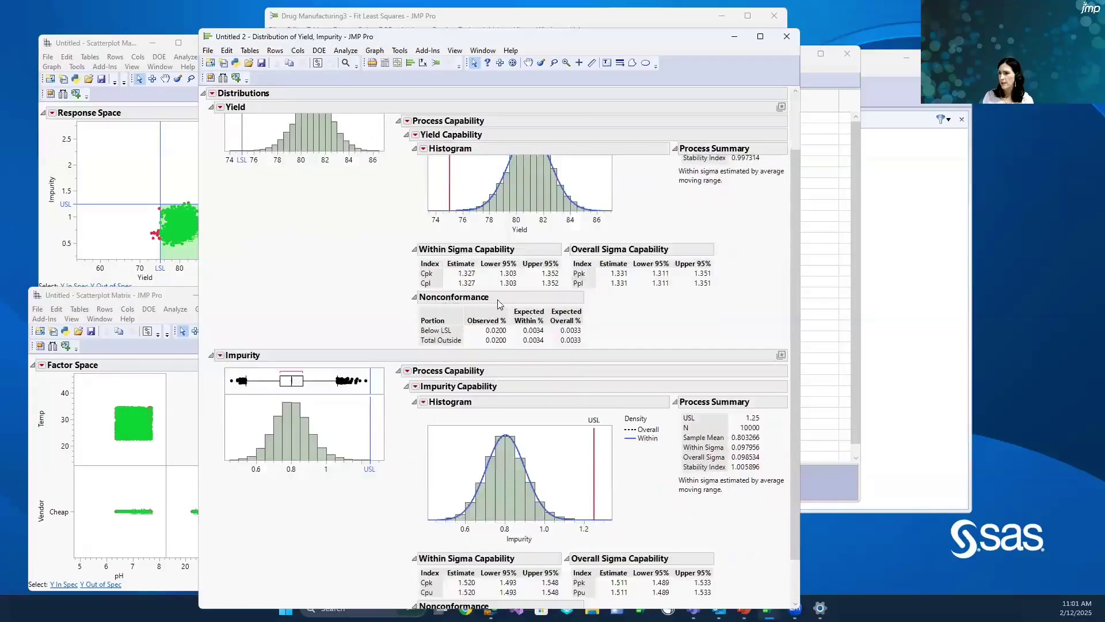
scroll(494, 308, "down", 1)
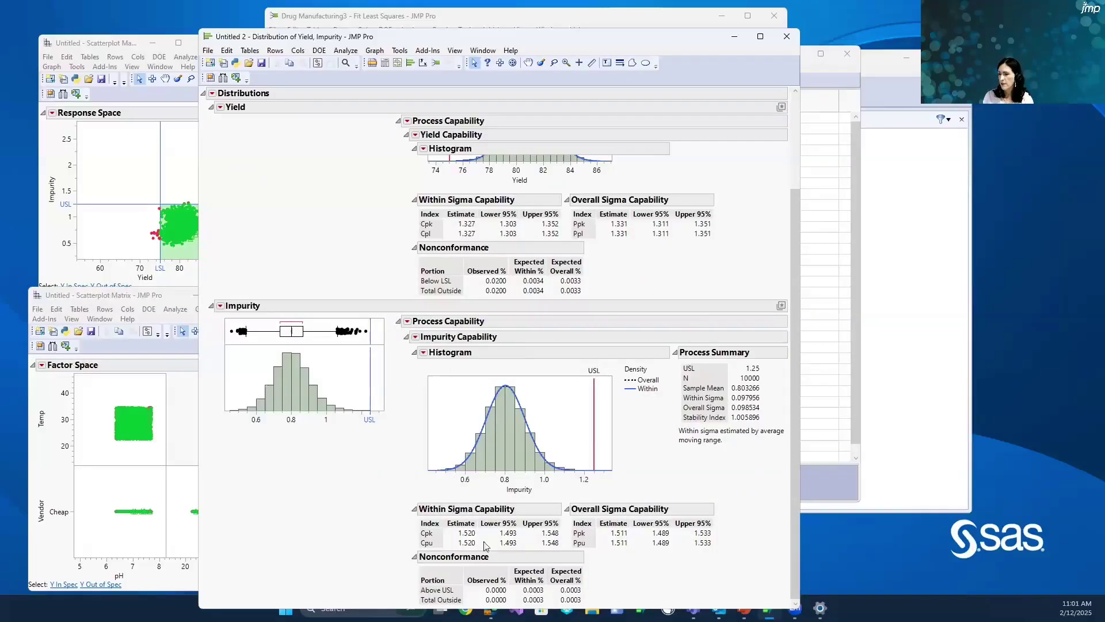
left_click(786, 36)
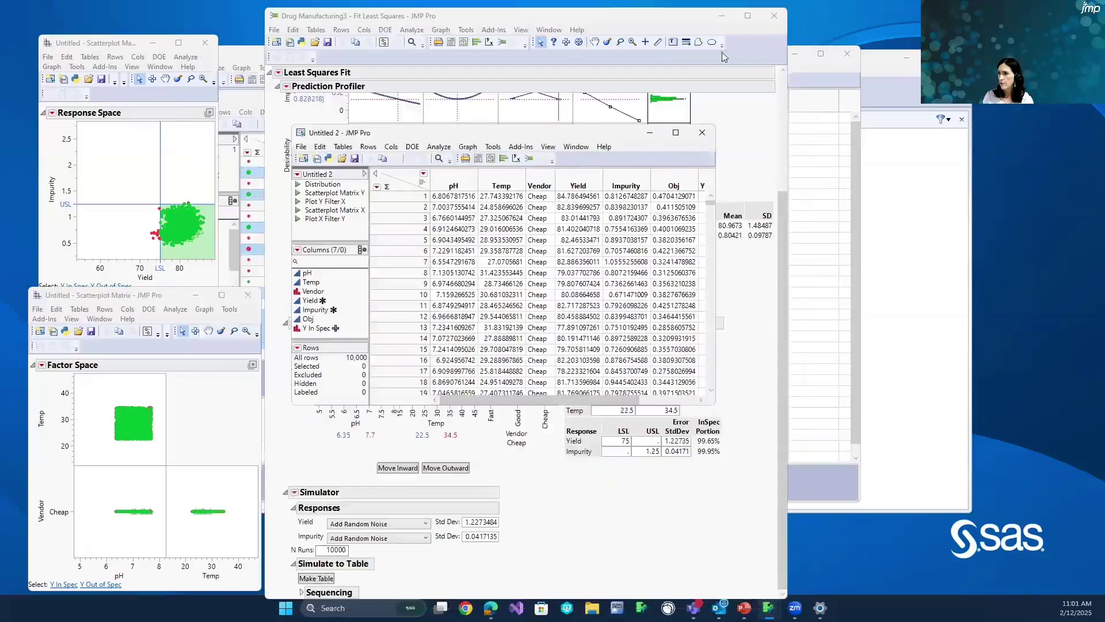
- Save the Design Space Profiler's factor limits as X spec limits in the data table
left_click(537, 510)
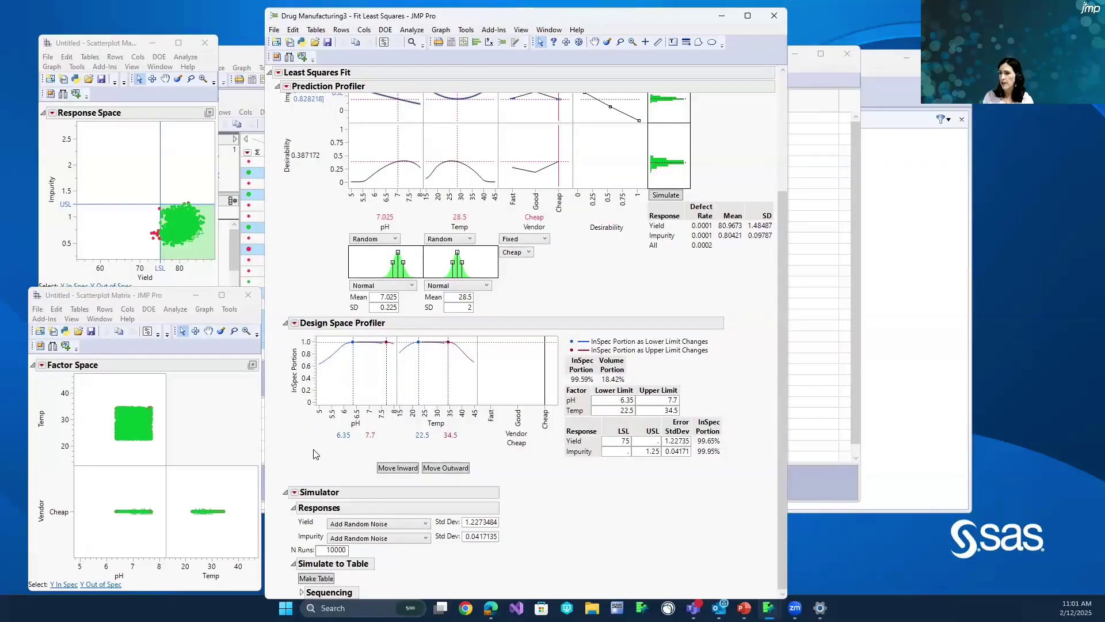
left_click(295, 324)
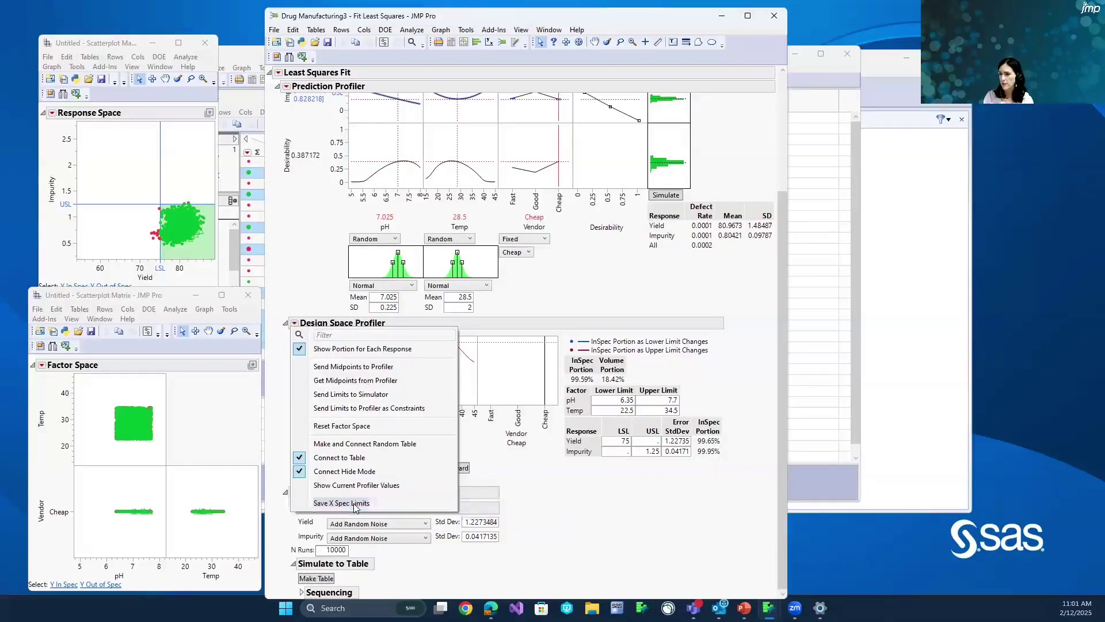
left_click(353, 503)
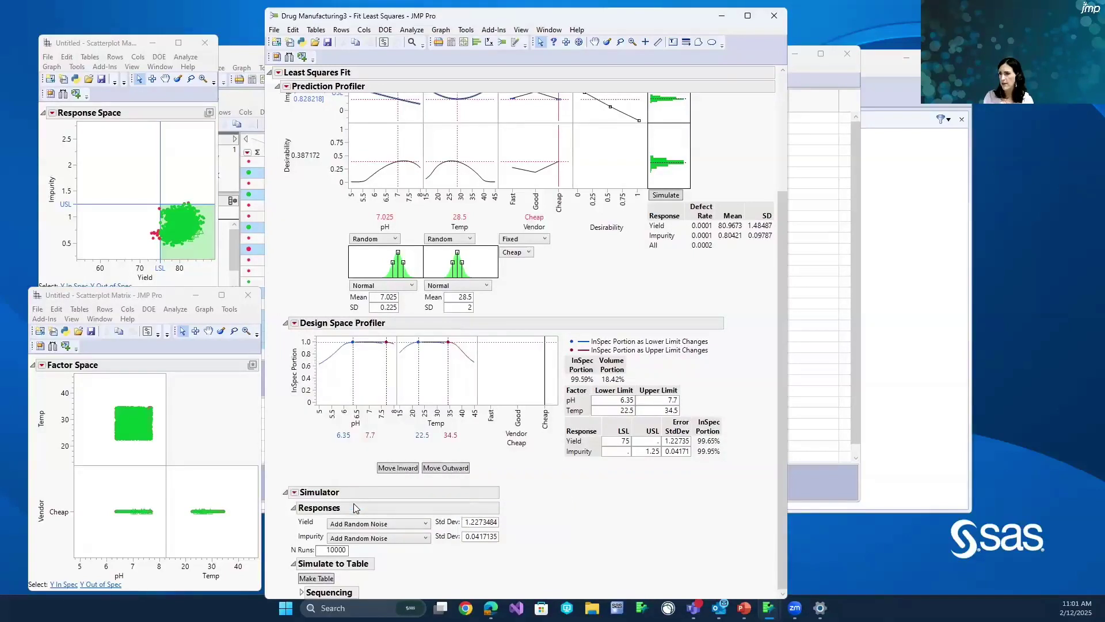
- Open the Spec Limits property of the pH column in the Drug Manufacturing3 table to check the saved limits
left_click(802, 85)
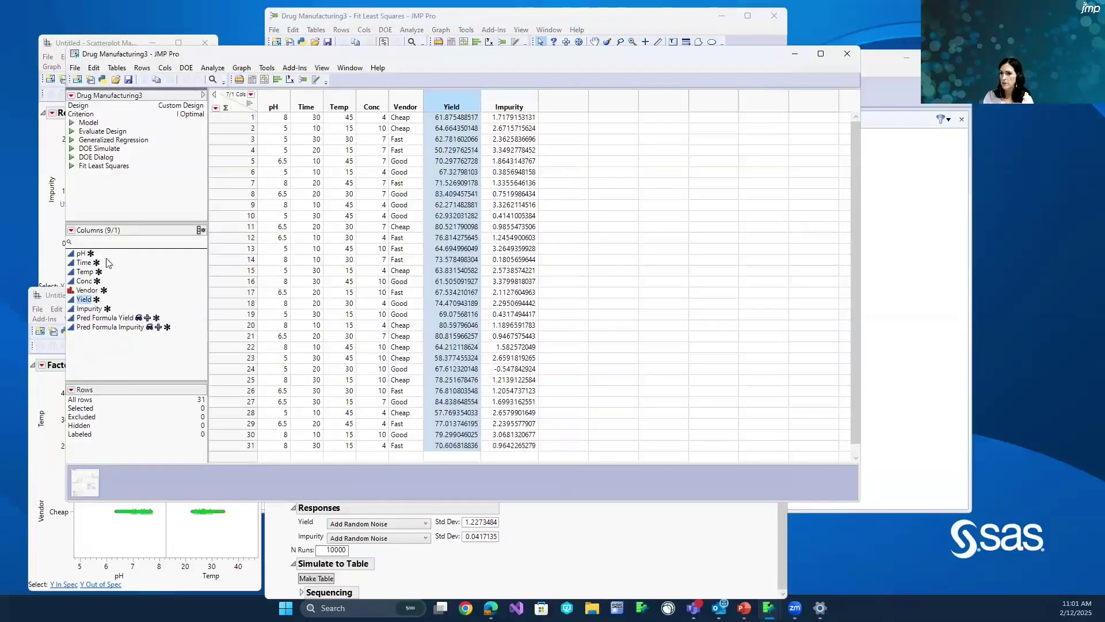
left_click(91, 254)
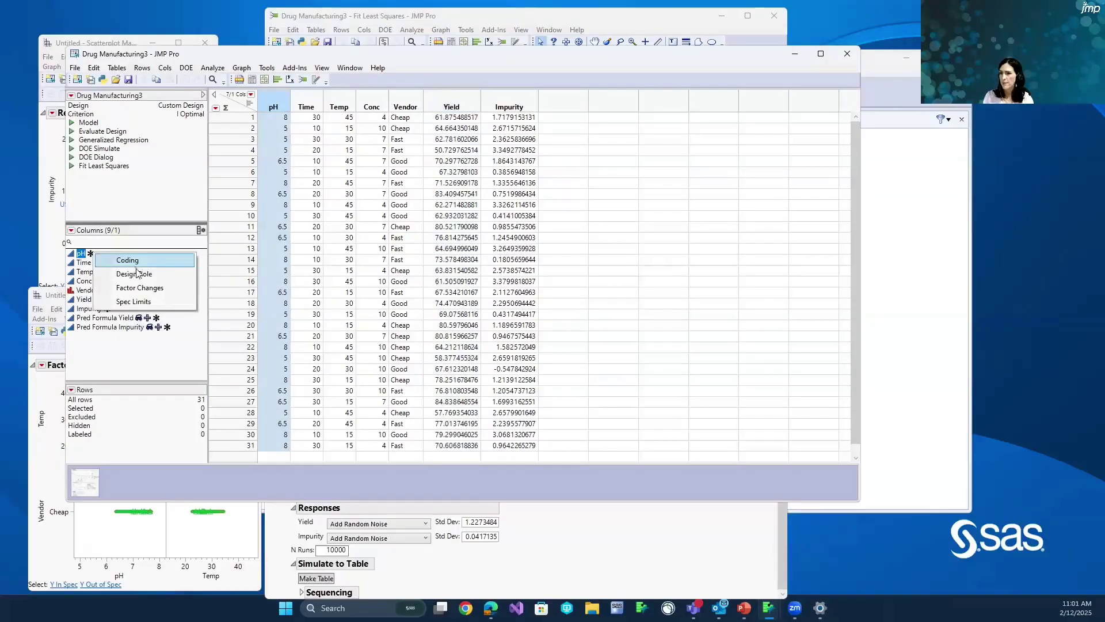
left_click(136, 302)
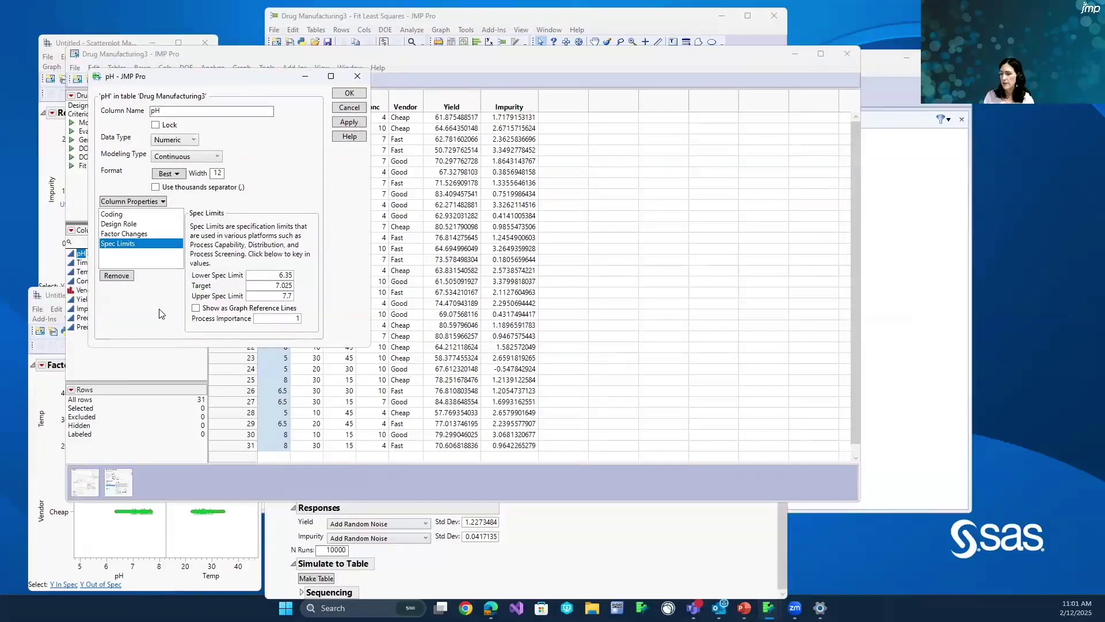
- Close the pH column's properties, switch to the presentation, and advance to the analytical procedure development slide
left_click(357, 76)
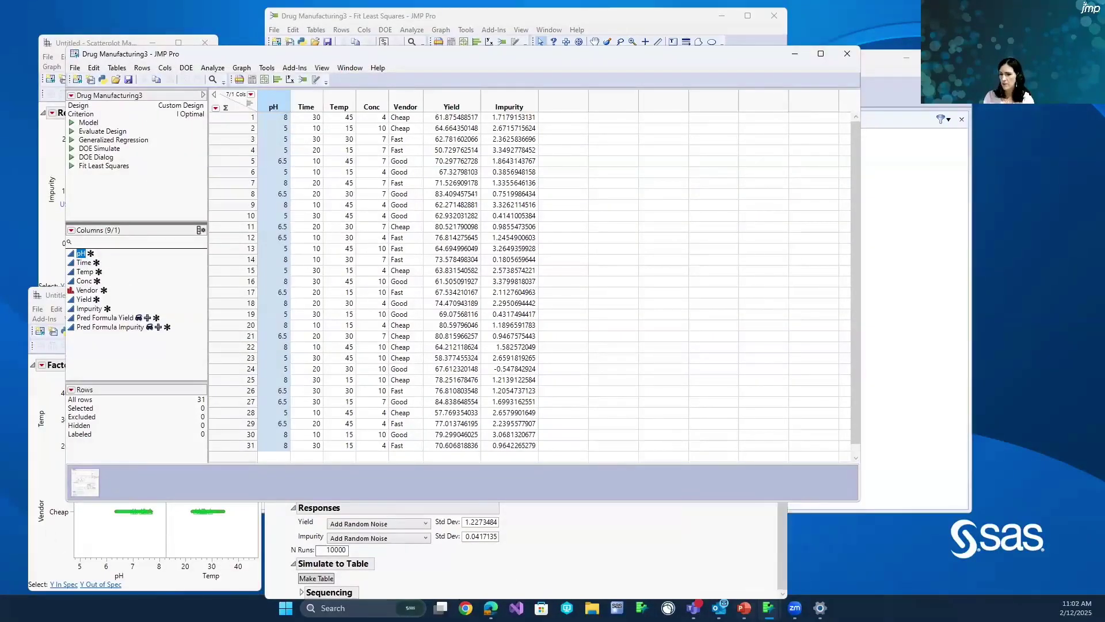
key("alt+Tab")
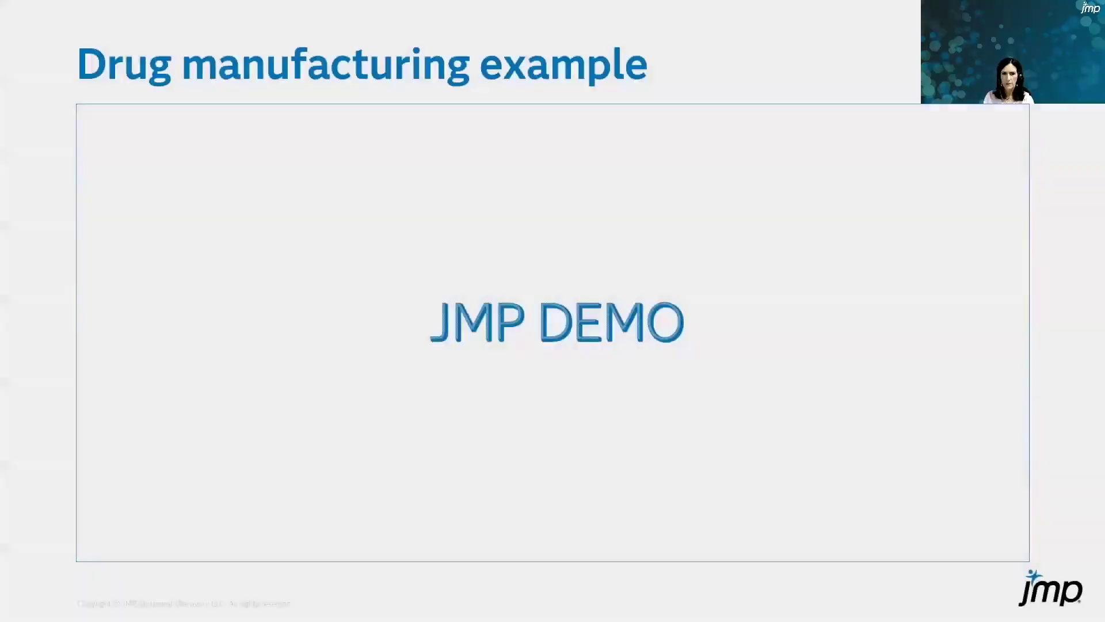
key("Right")
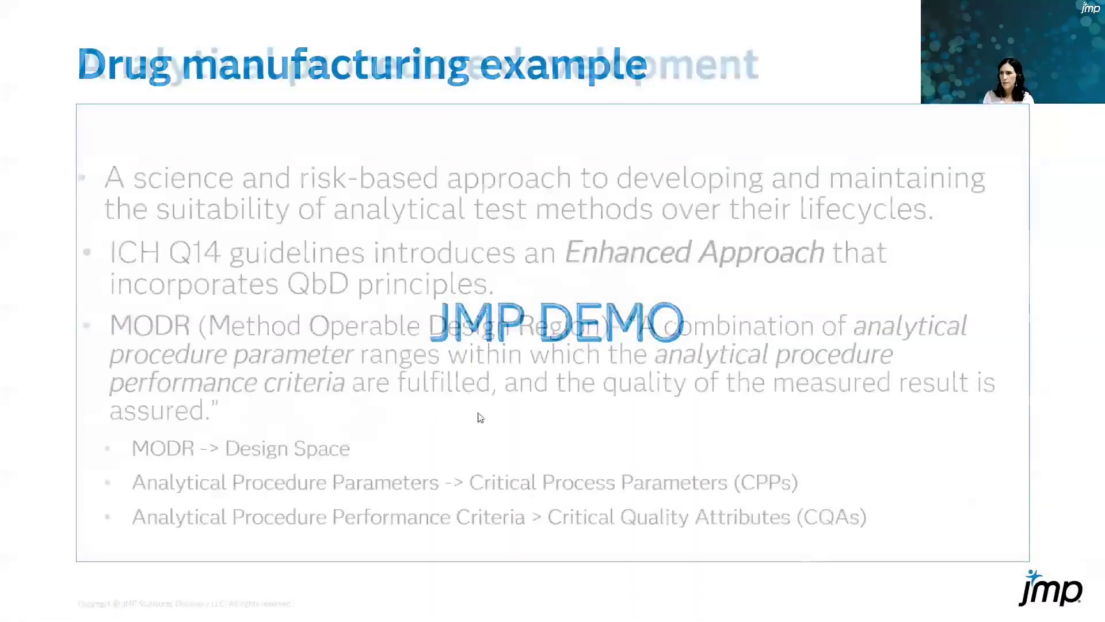
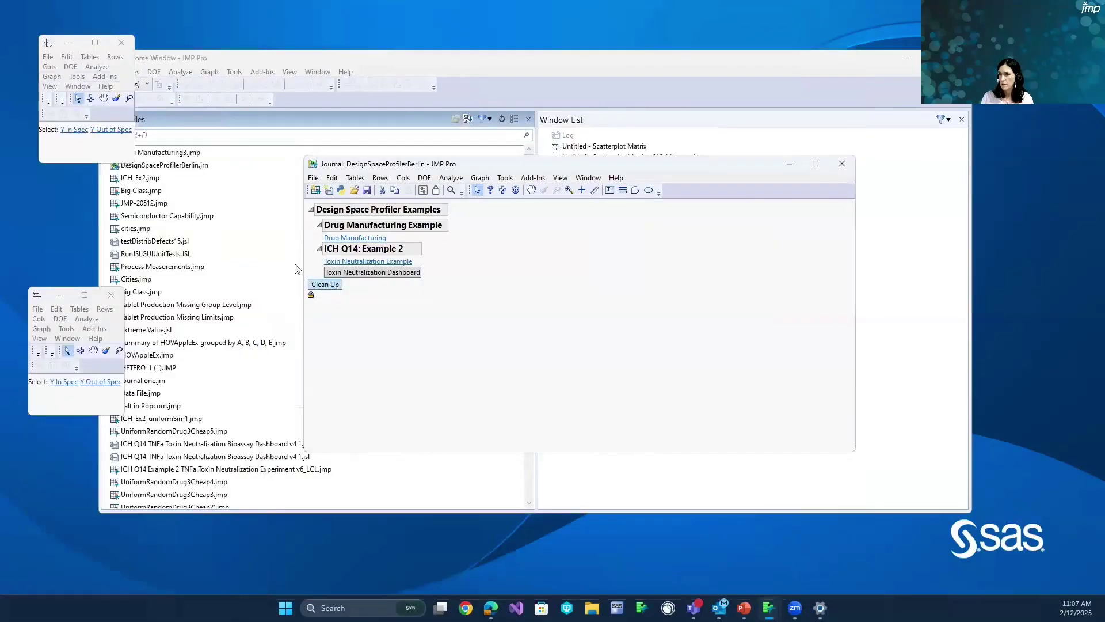
- Close the two leftover scatterplot matrix windows and open the Toxin Neutralization Example data table from the journal
left_click(131, 46)
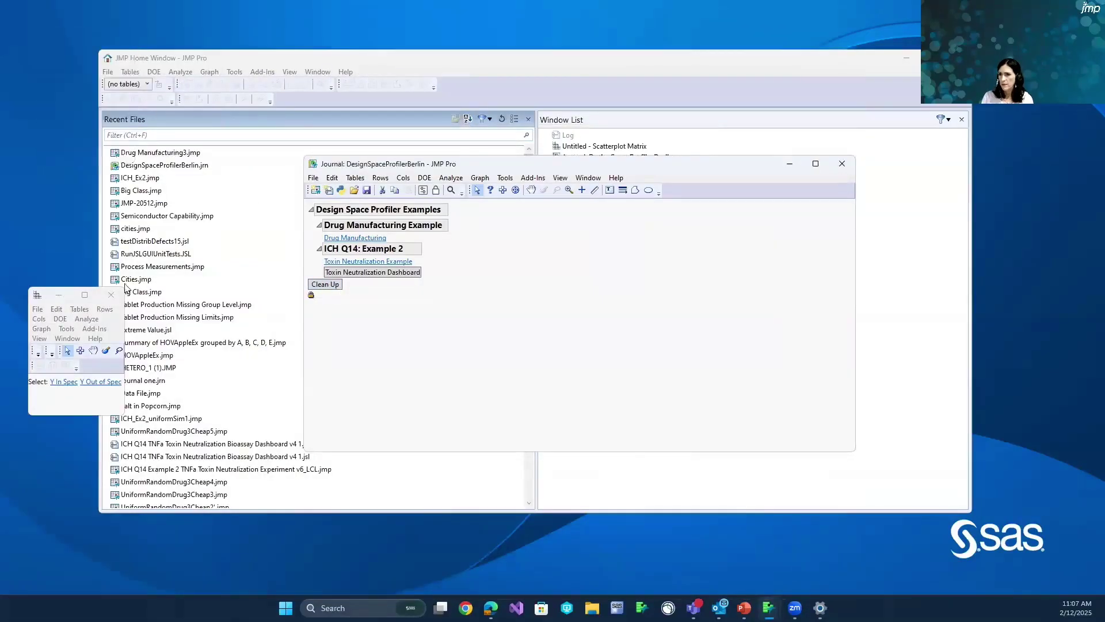
left_click(111, 295)
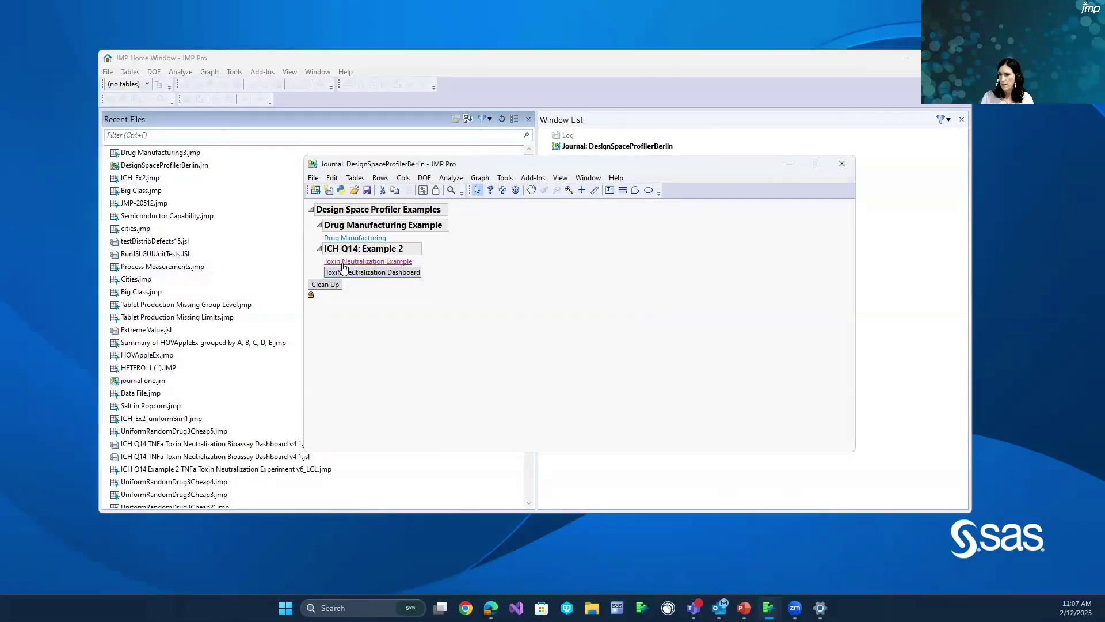
left_click(343, 263)
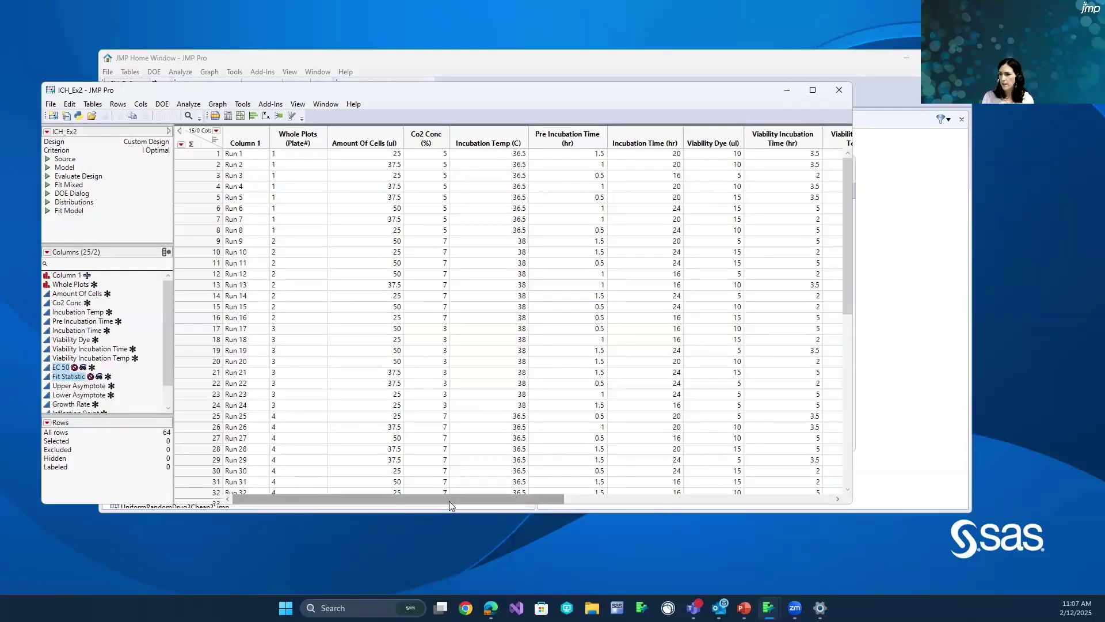
- Examine the response columns Upper Asymptote through R-Square and check the Spec Limits property of Upper Asymptote
left_click_drag(449, 500, 829, 500)
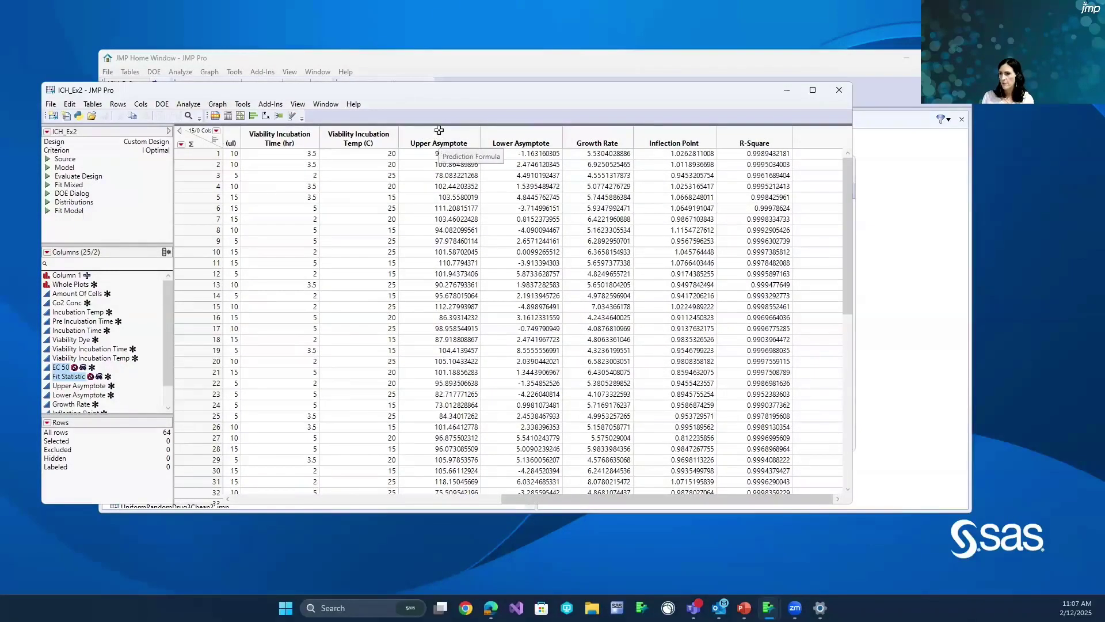
left_click_drag(439, 131, 750, 134)
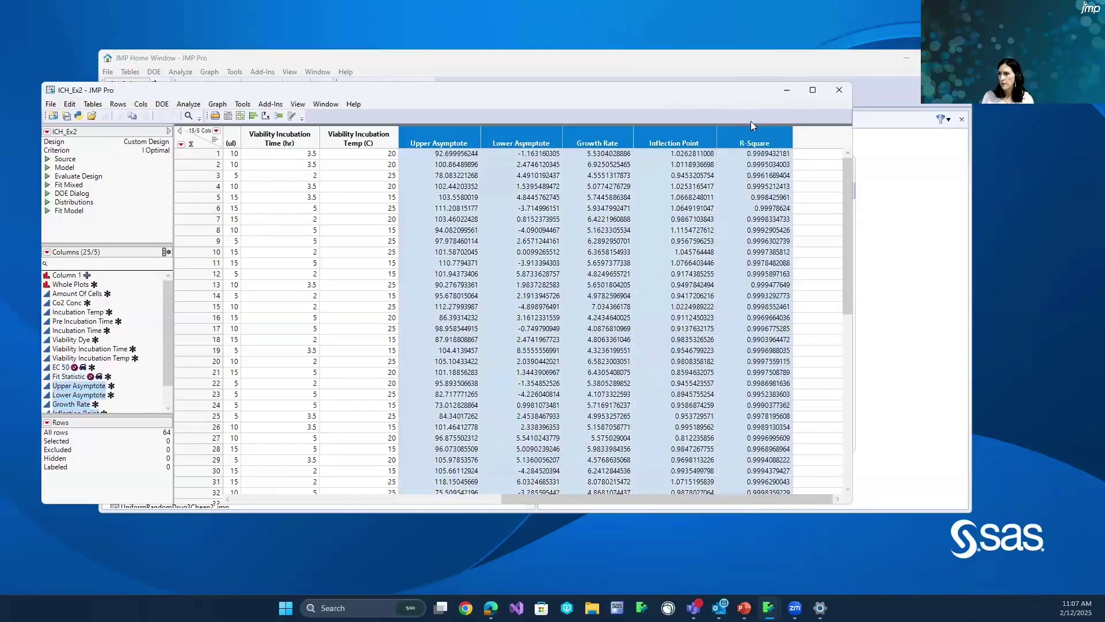
left_click(111, 386)
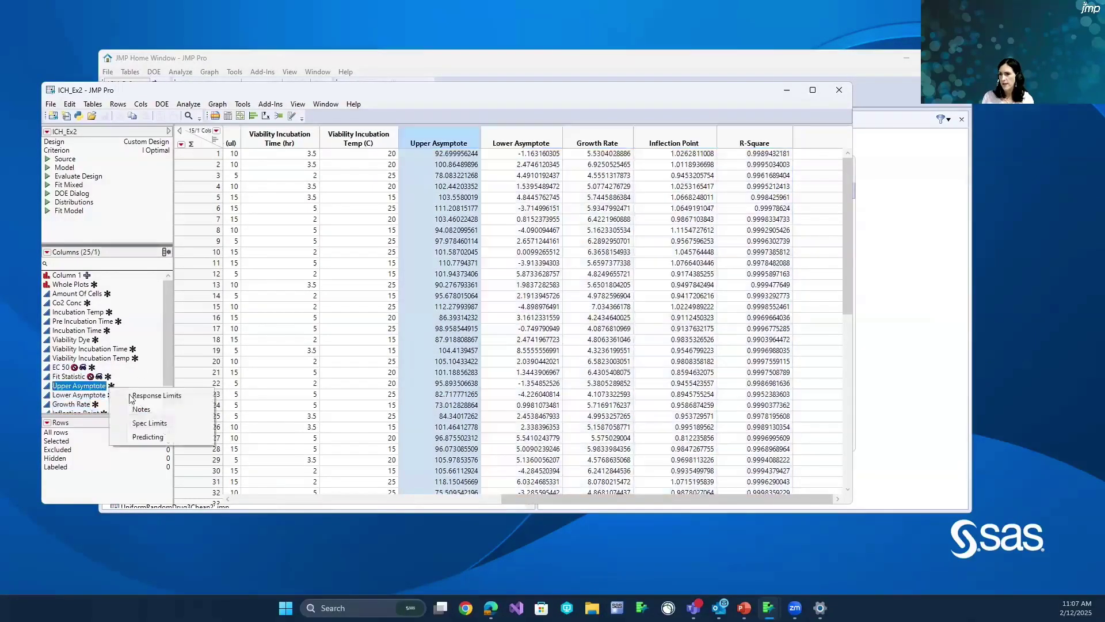
left_click(136, 425)
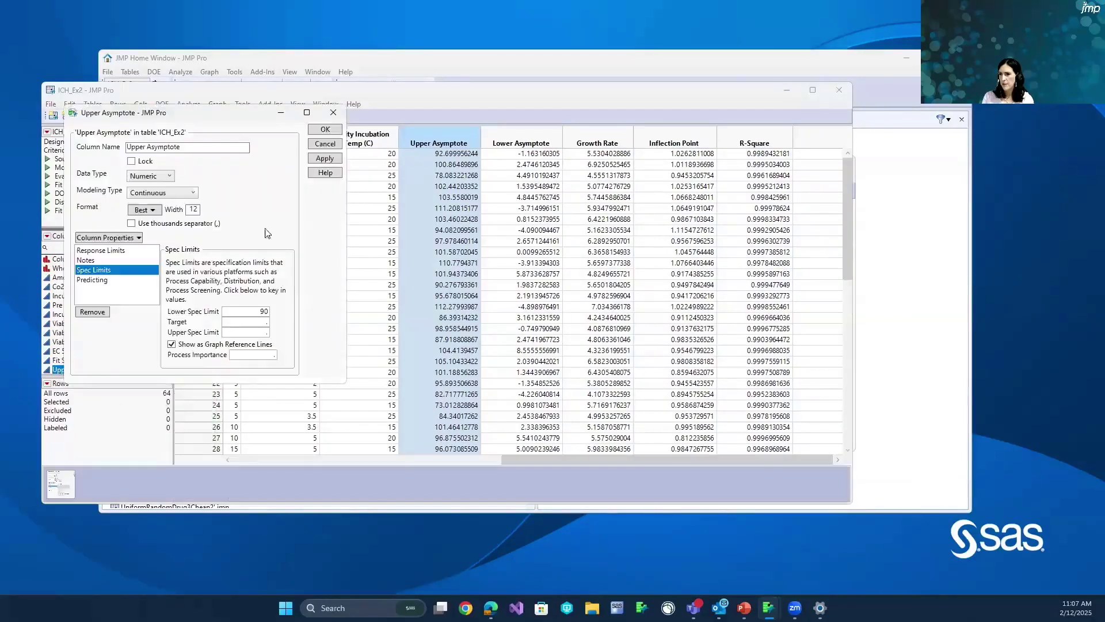
left_click(337, 114)
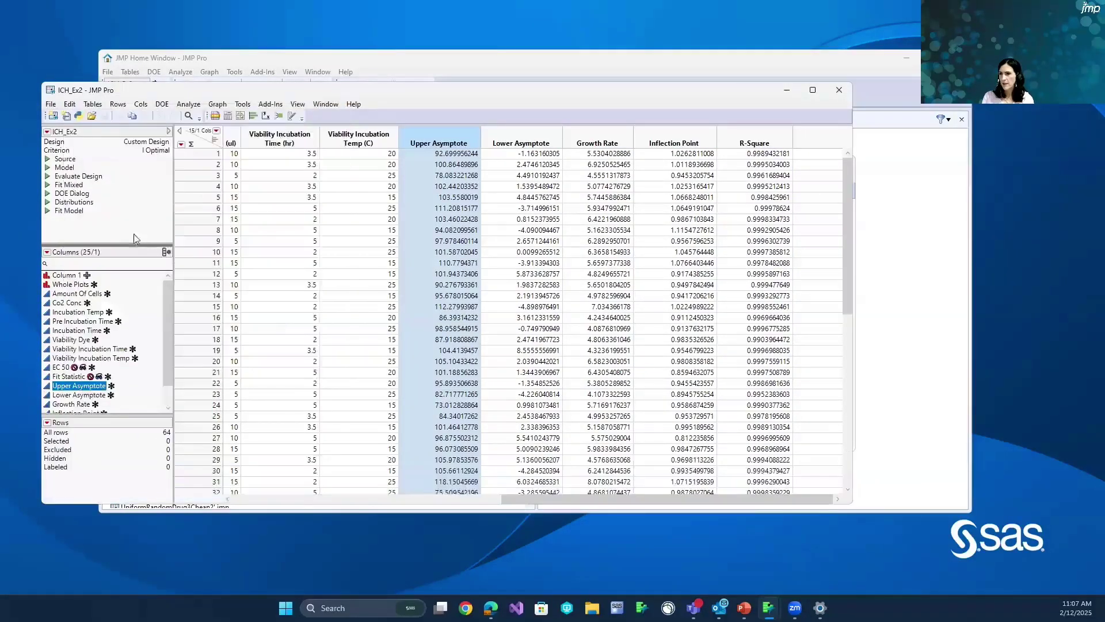
- Run the ICH_Ex2 table's Fit Model script and review the effect summary and estimates for Response Upper Asymptote
left_click(49, 211)
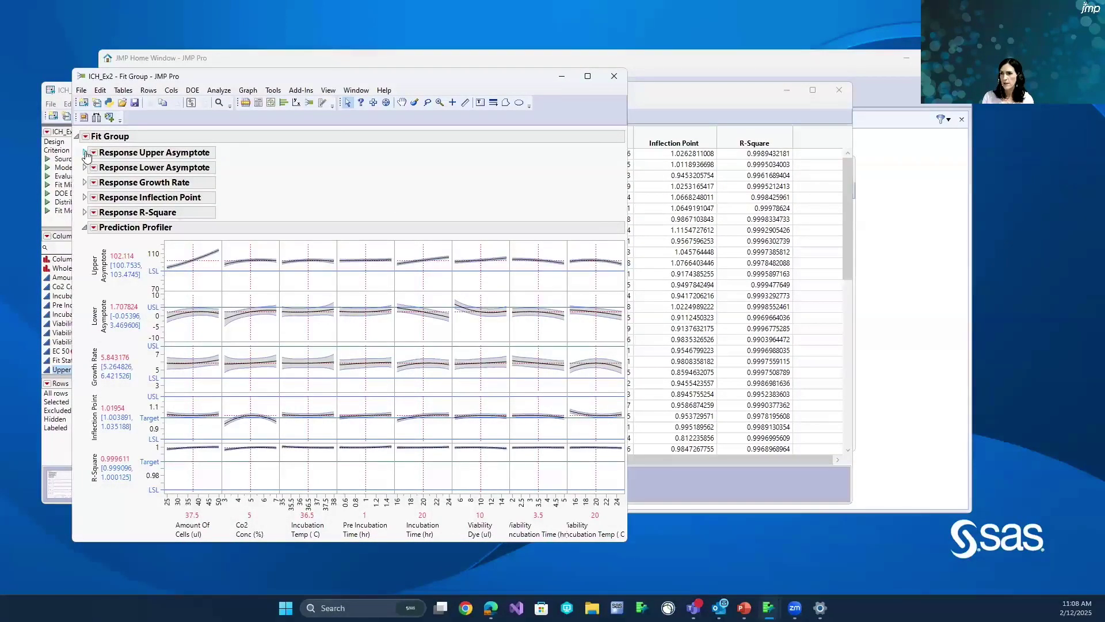
left_click(86, 154)
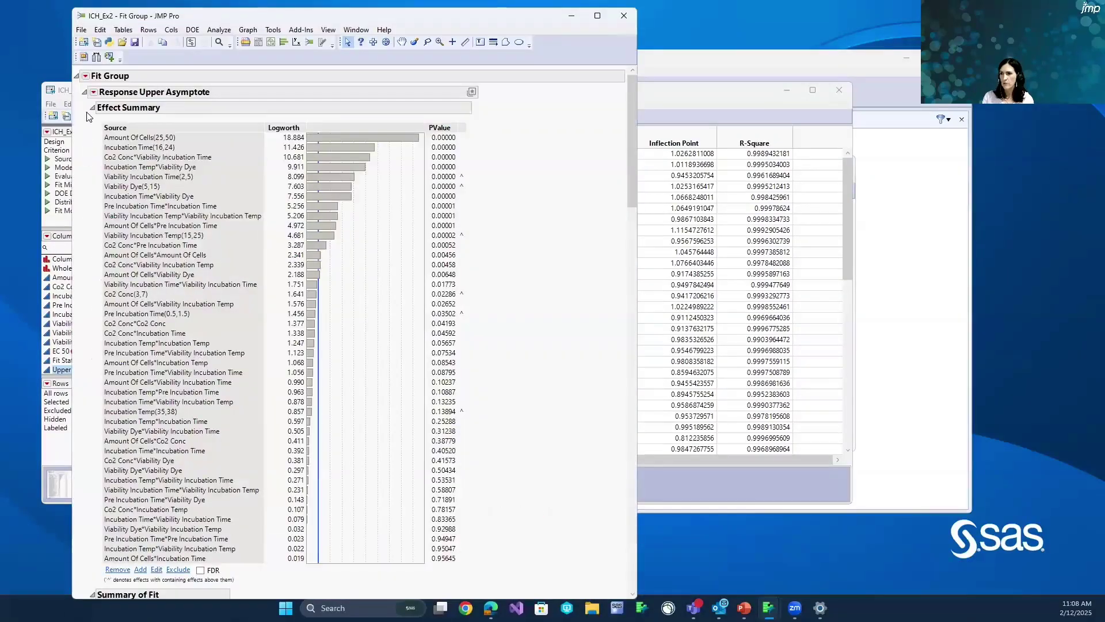
scroll(271, 265, "down", 12)
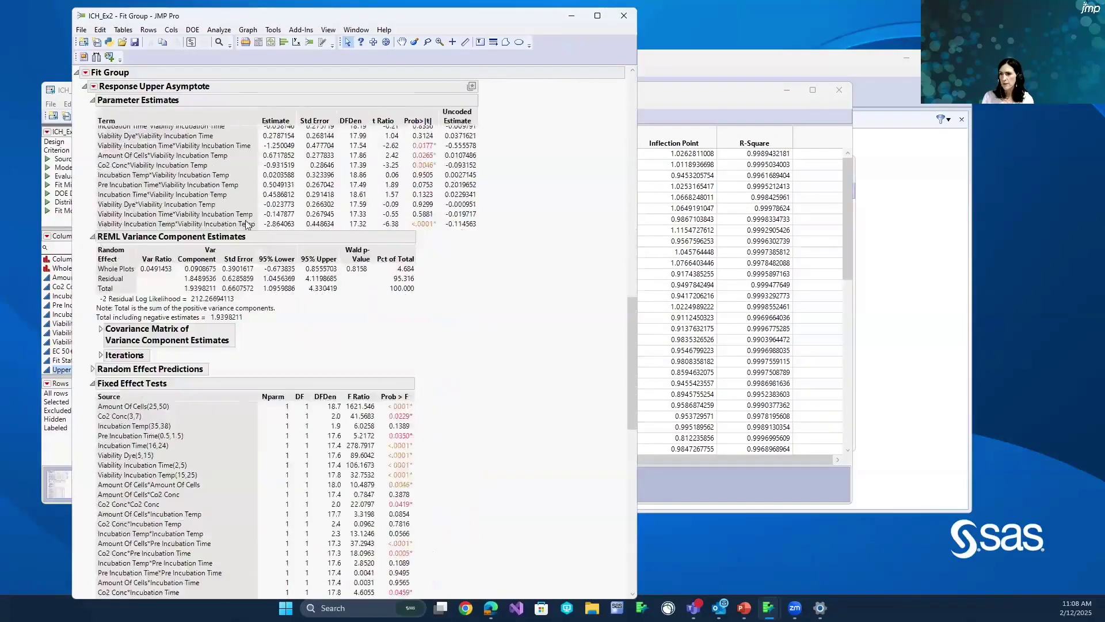
scroll(84, 117, "up", 5)
left_click(85, 87)
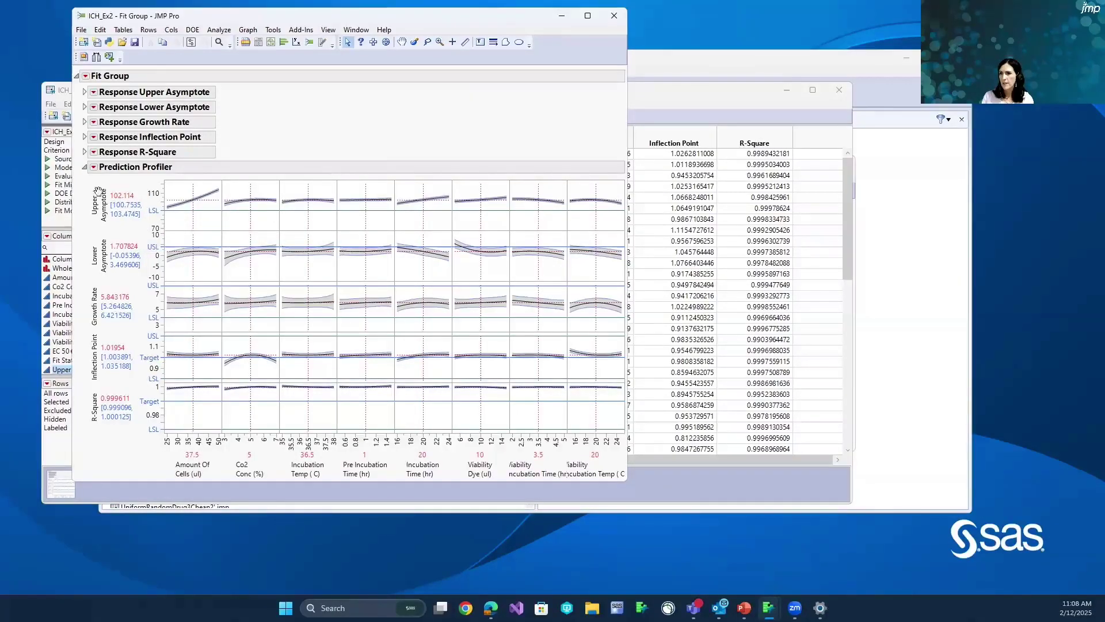
- Add a Design Space Profiler to the Prediction Profiler using 128000 uniform random samples
left_click(94, 167)
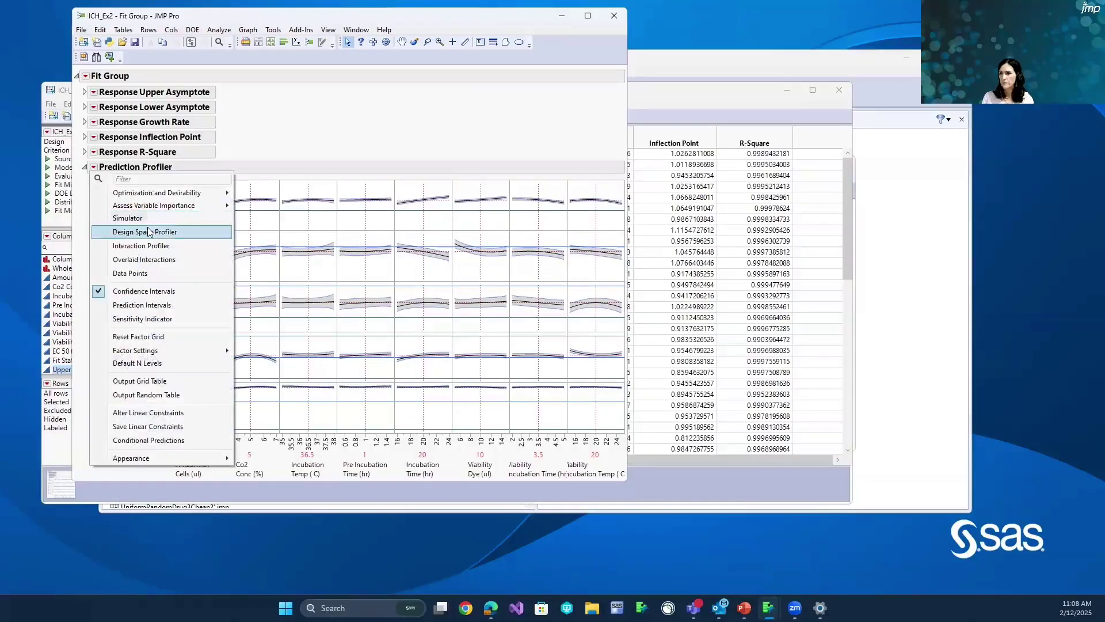
left_click(149, 230)
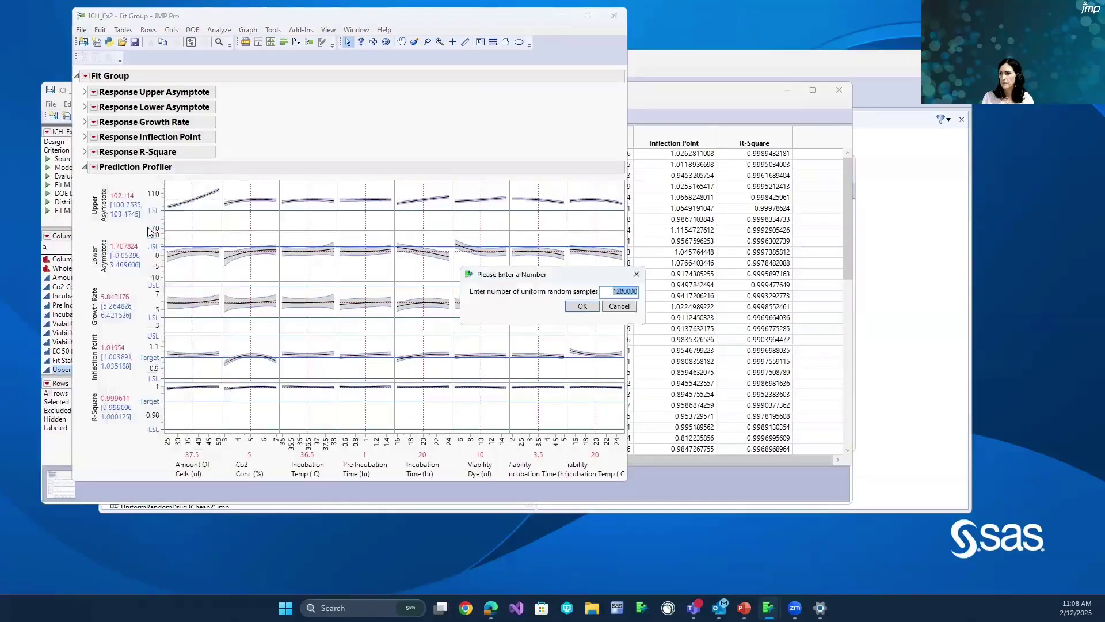
left_click(633, 291)
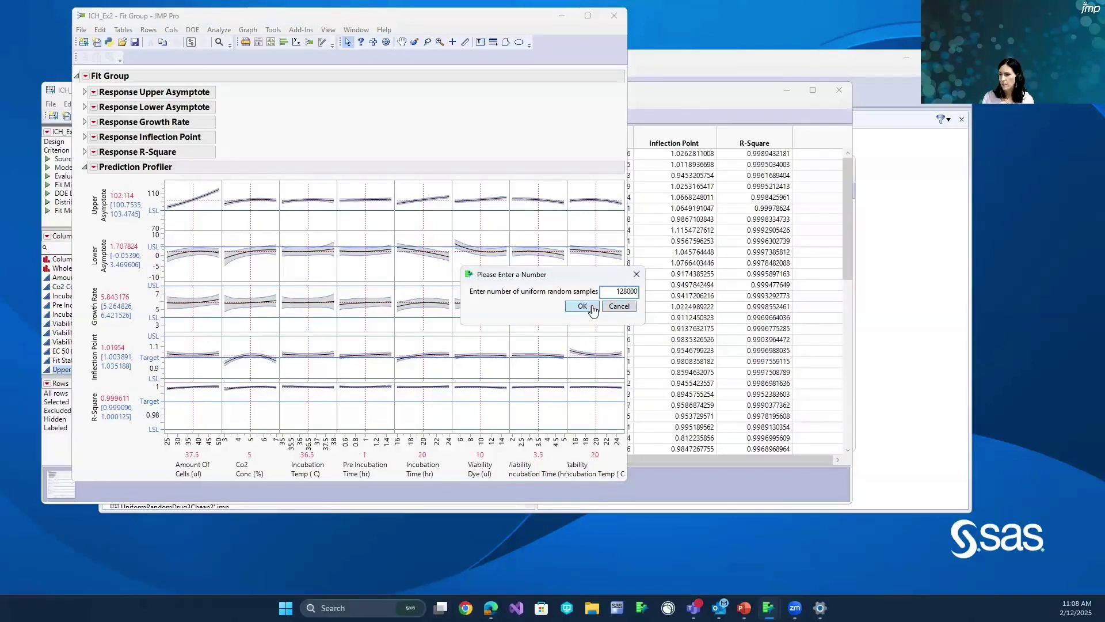
left_click(593, 310)
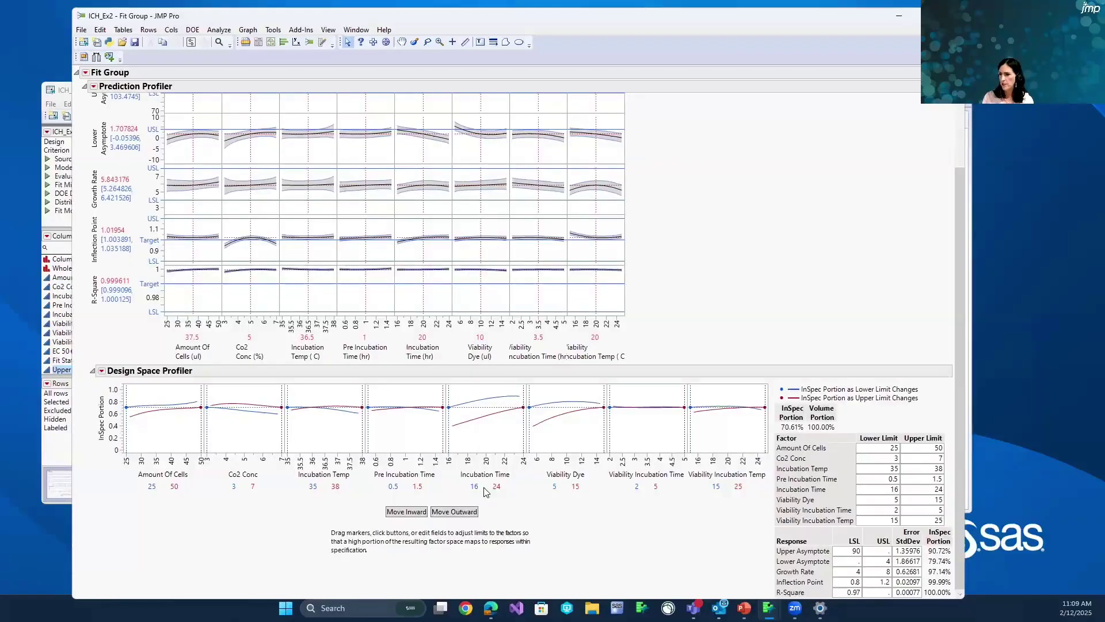
- Move the design space limits inward stepwise until the lower limits are 18 for Incubation Time and 6 for Viability Dye
left_click(397, 512)
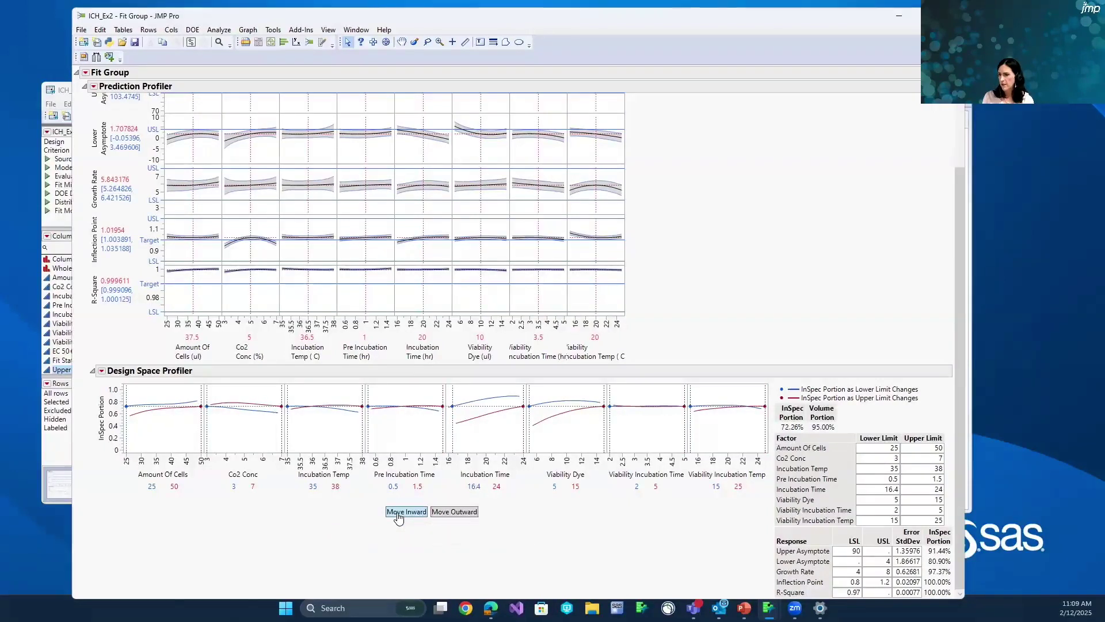
left_click(397, 512)
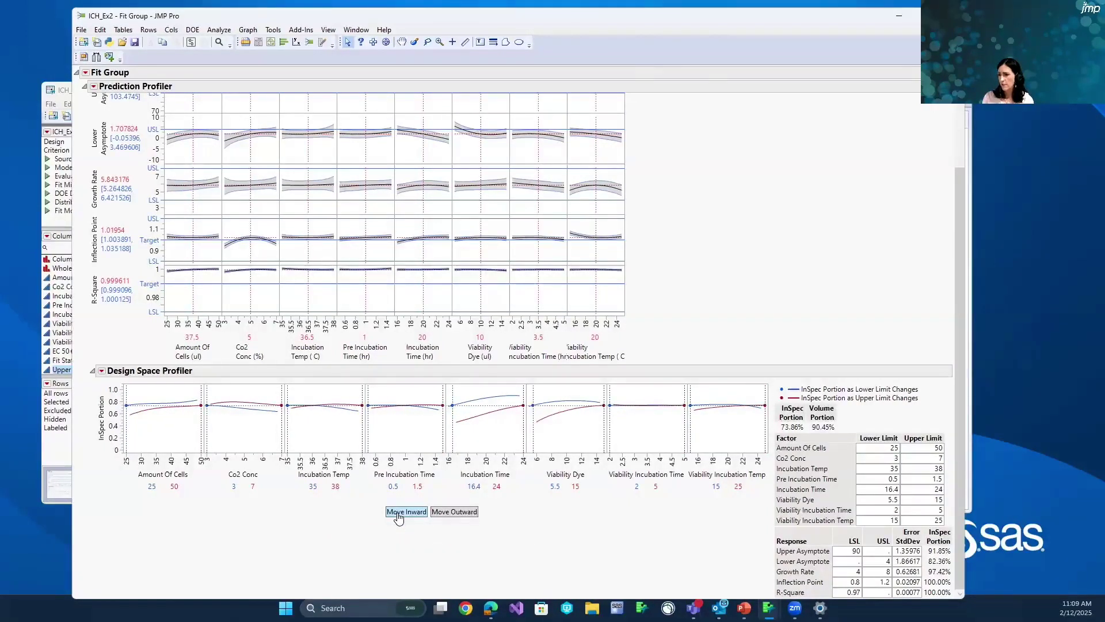
left_click(397, 512)
left_click(398, 514)
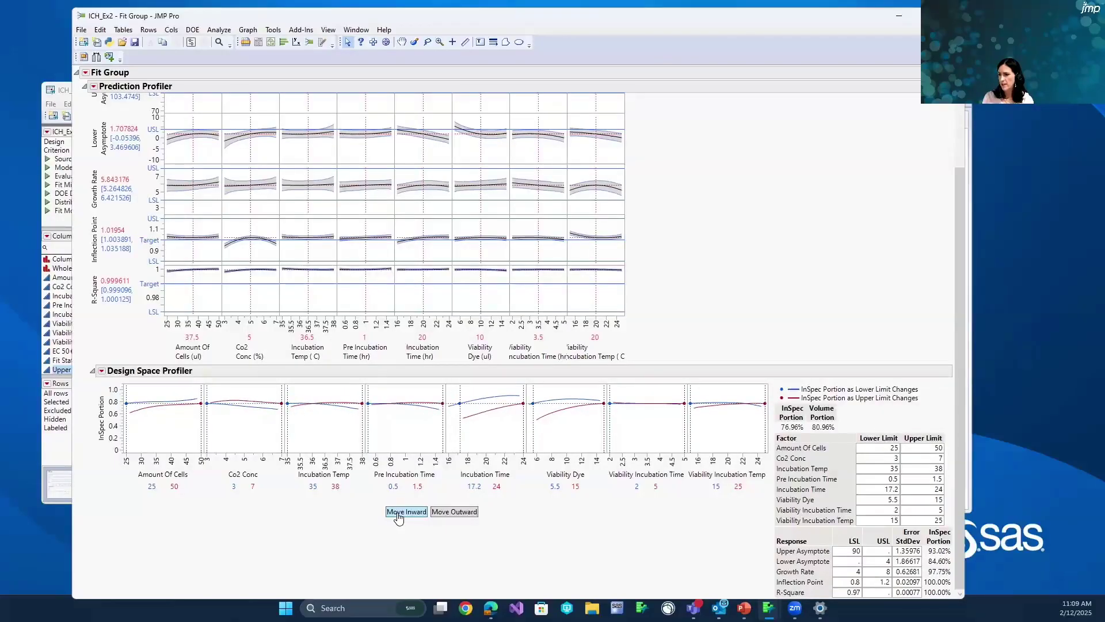
left_click(399, 513)
left_click(398, 513)
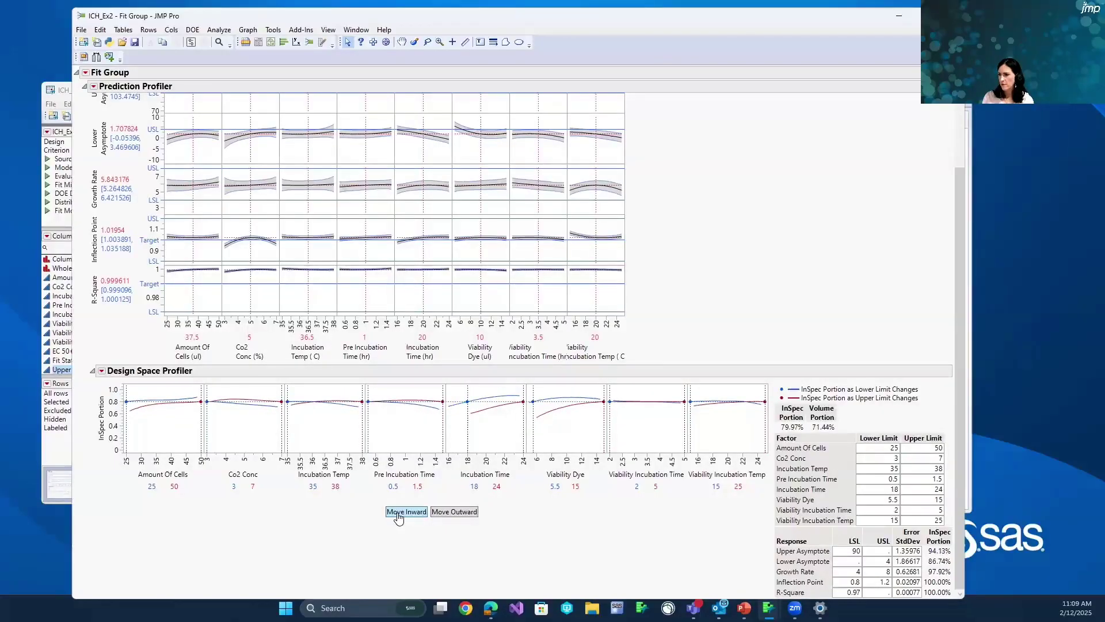
left_click(397, 514)
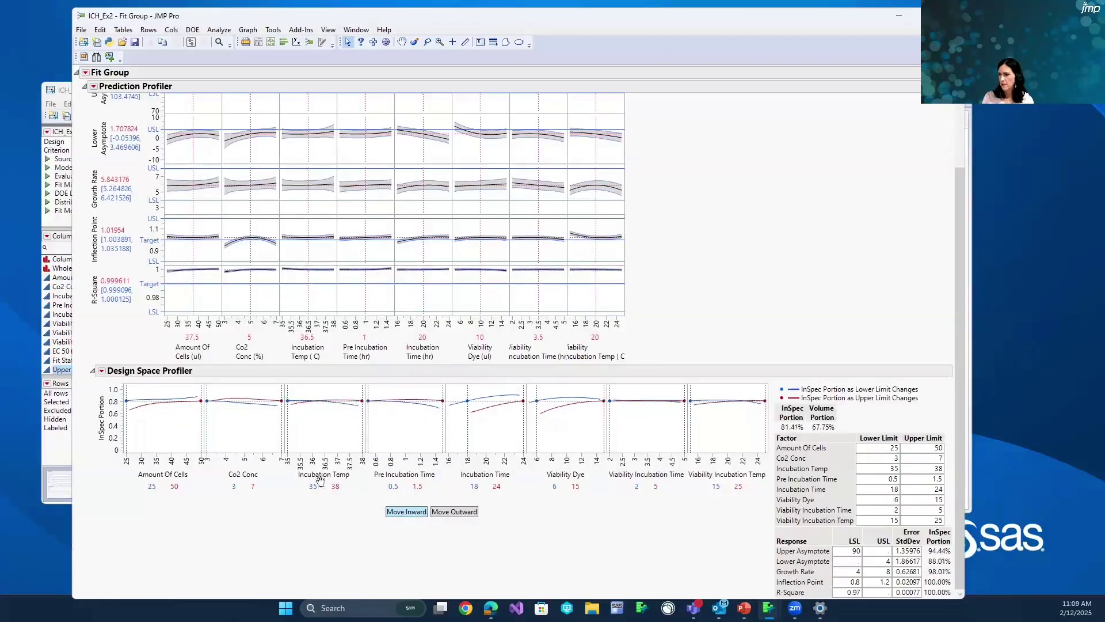
- Make and connect a random table of 10000 runs with random noise, and place its response scatterplot matrix beside the table
left_click(102, 371)
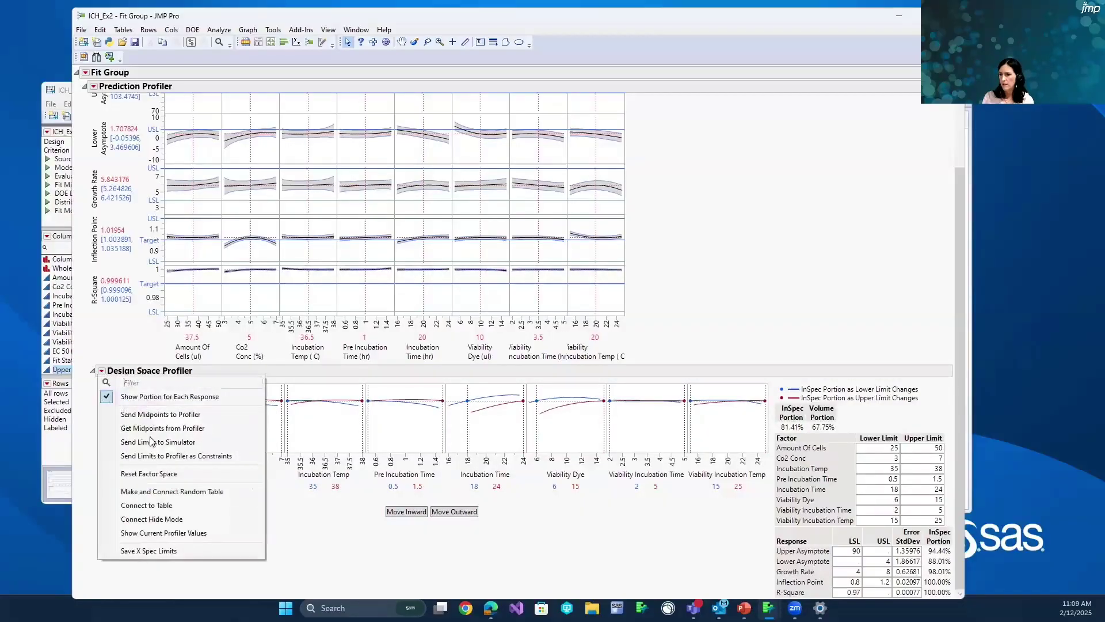
left_click(151, 495)
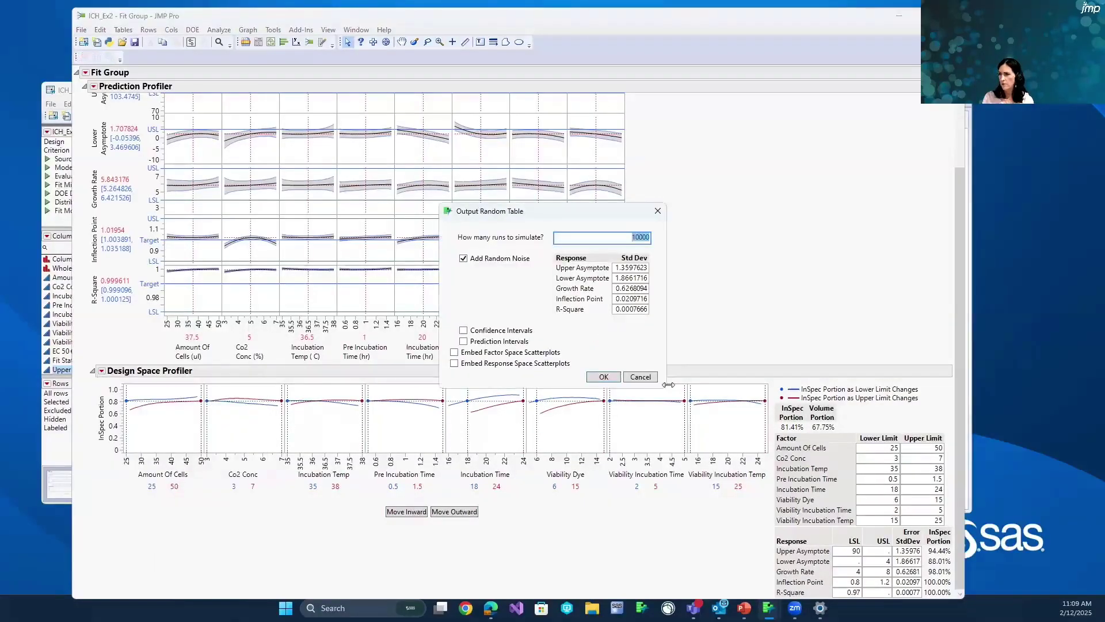
left_click(603, 378)
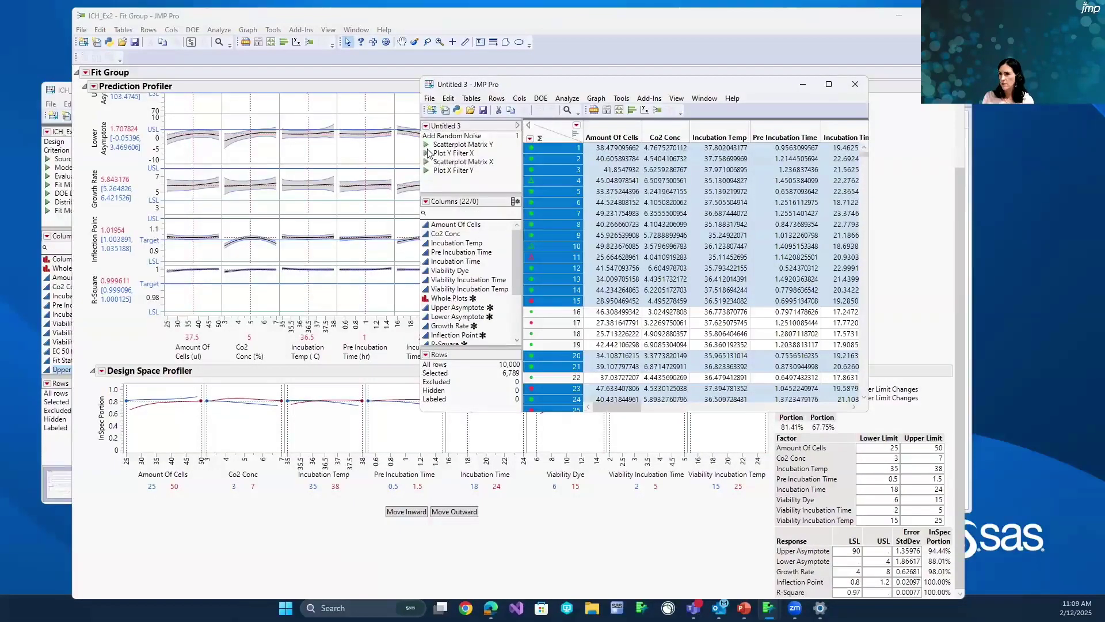
left_click(427, 146)
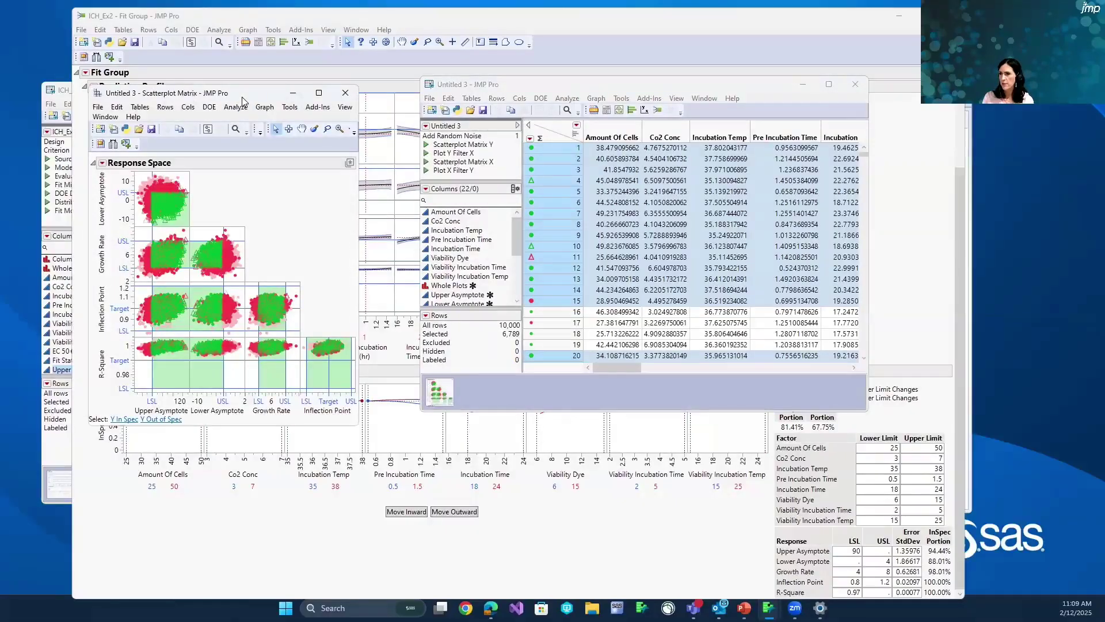
left_click_drag(230, 97, 170, 84)
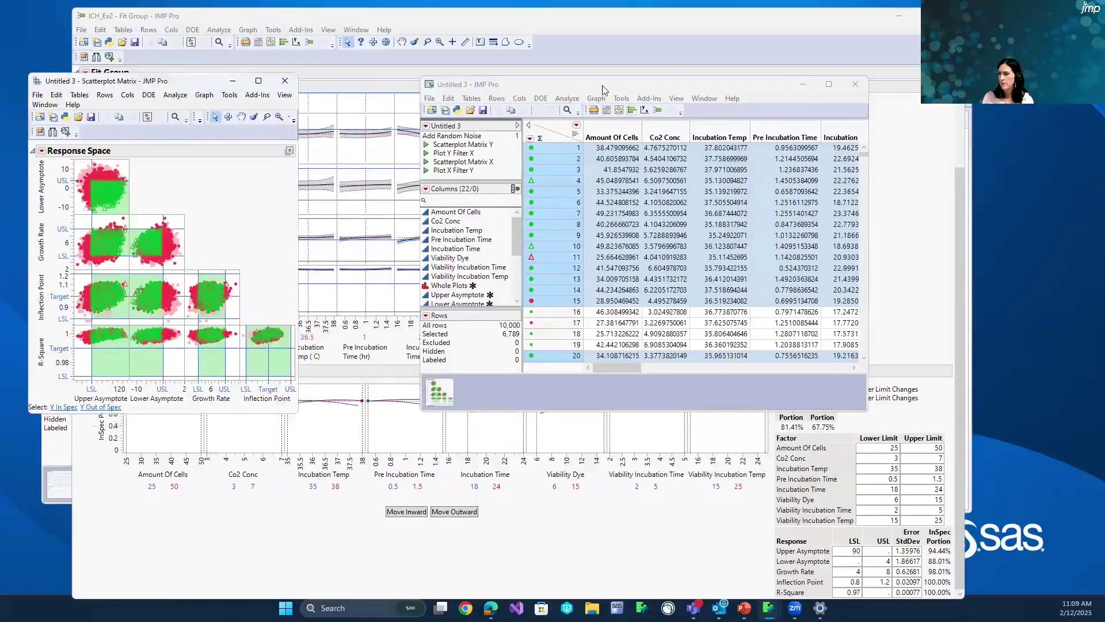
- Create a lower triangular scatterplot matrix of the eight factors, Amount Of Cells through Viability Incubation Temp, and place it below the Response Space plots
left_click(567, 98)
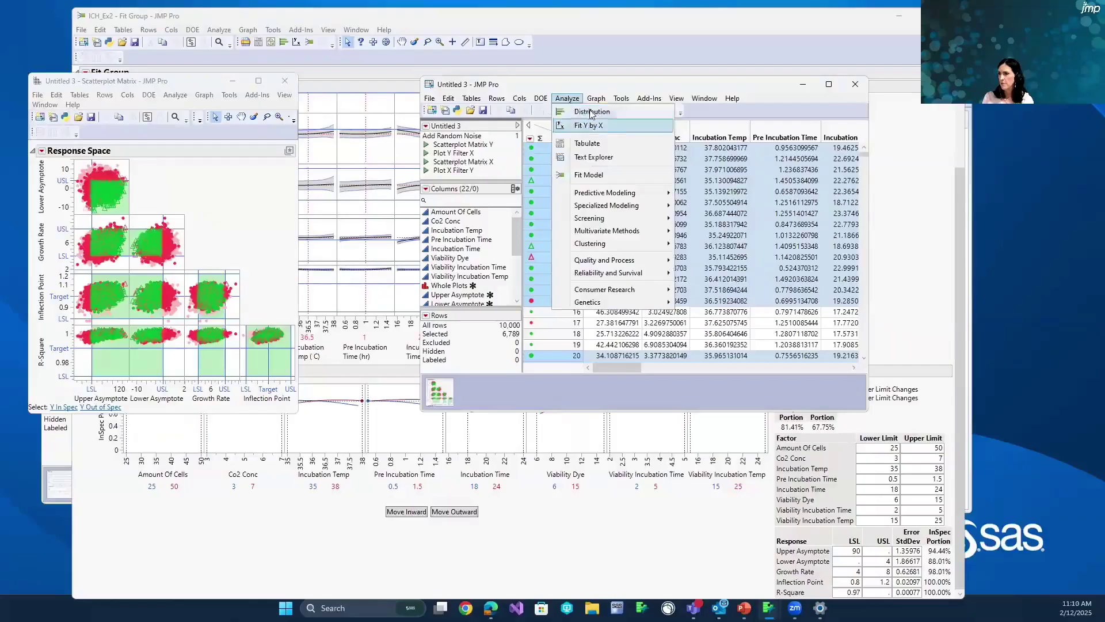
mouse_move(596, 99)
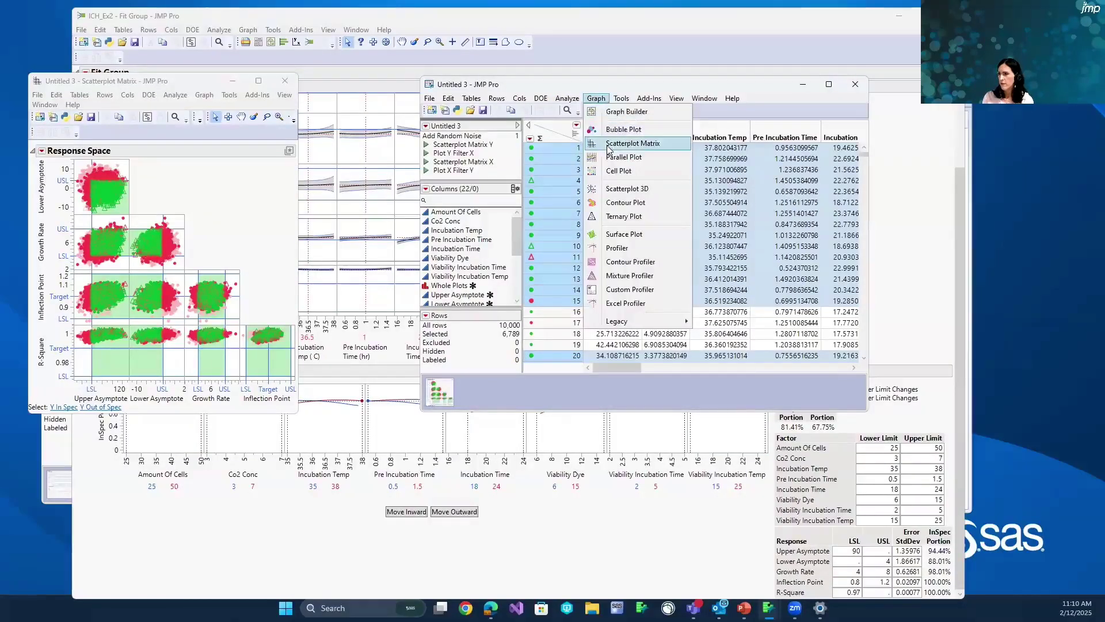
left_click(611, 144)
left_click_drag(489, 158, 494, 225)
left_click(598, 149)
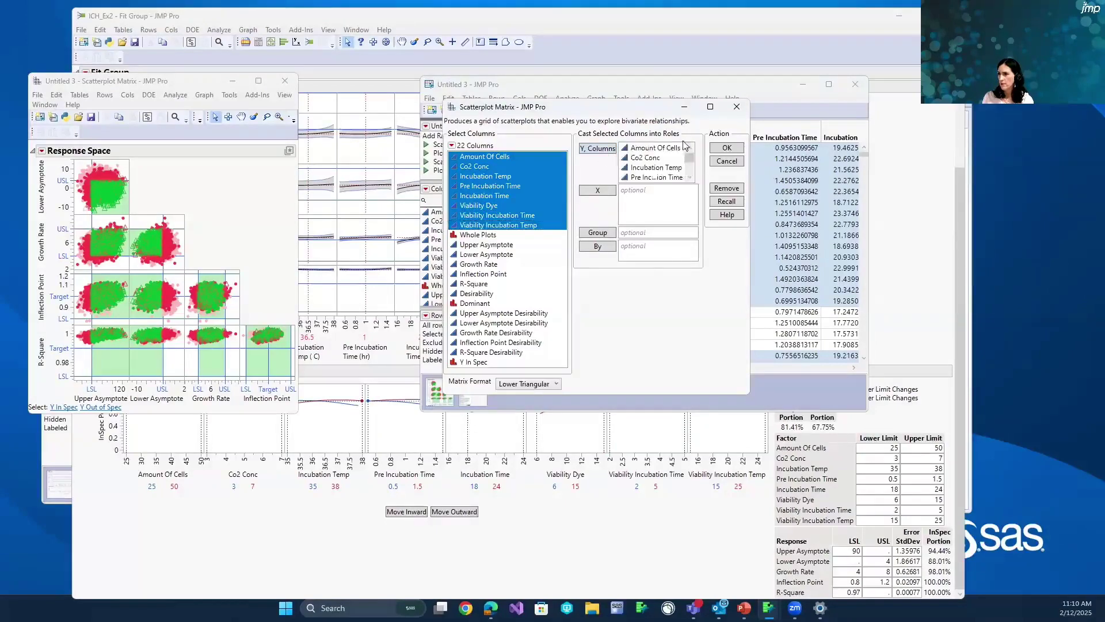
left_click(728, 148)
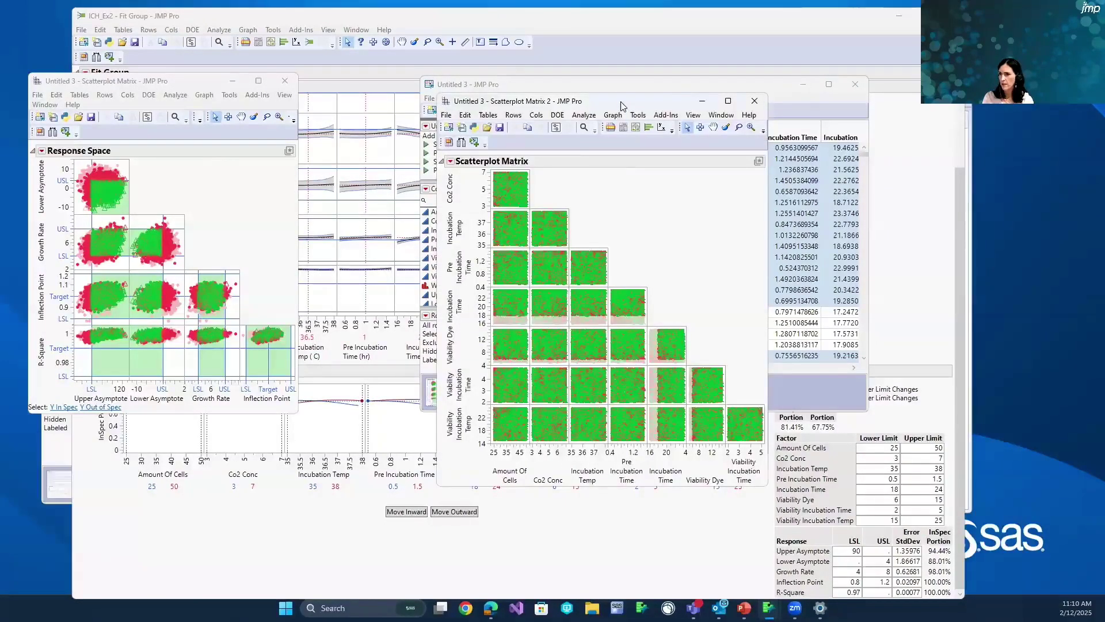
left_click_drag(621, 105, 213, 234)
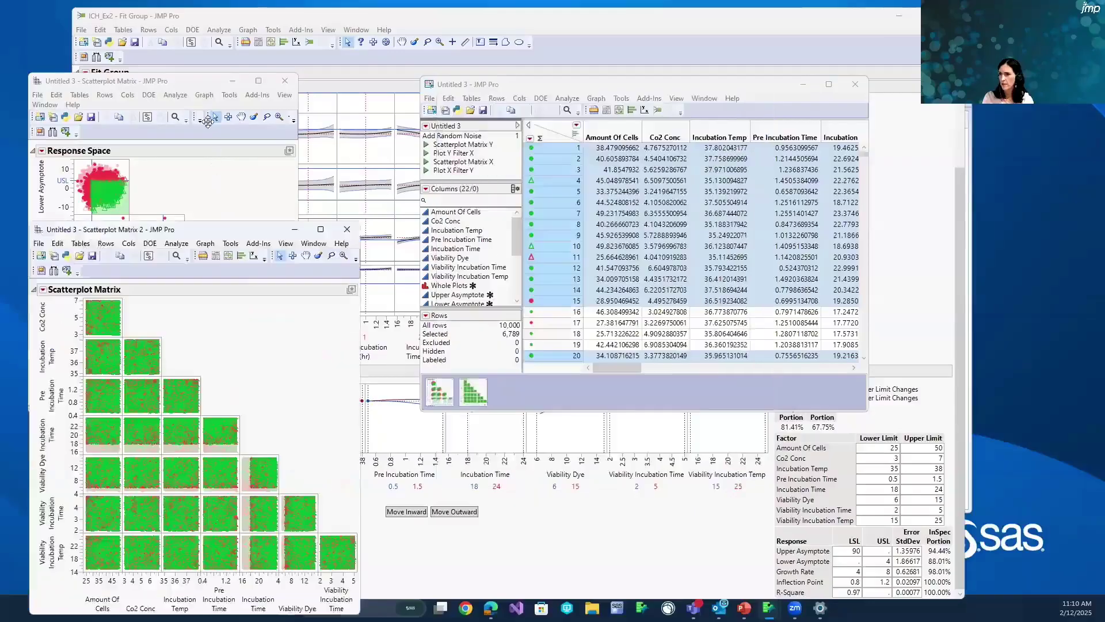
- Arrange the windows so the Response Space plots sit above the factor scatterplot matrix and the Fit Group report sits beside both
left_click(195, 84)
left_click_drag(194, 78, 188, 18)
left_click(640, 543)
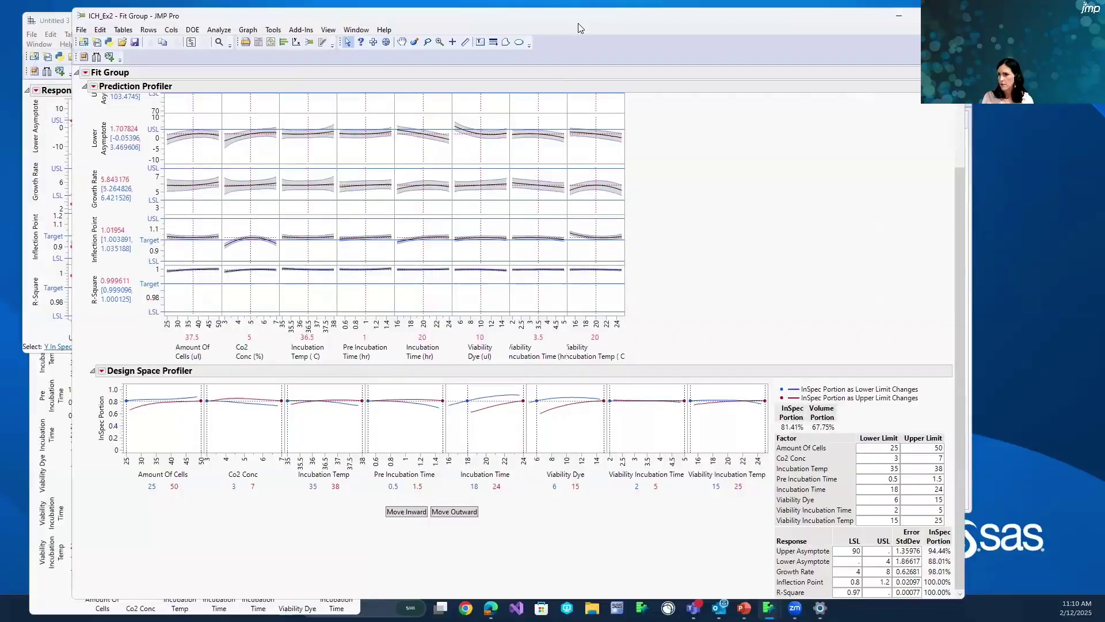
left_click_drag(580, 28, 835, 39)
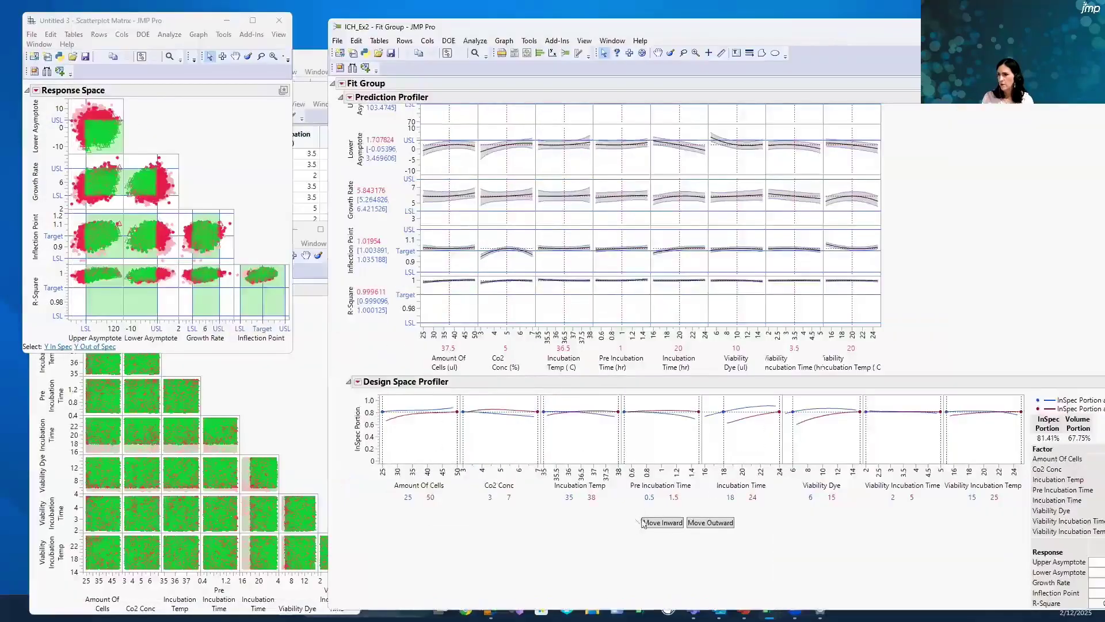
- Move the design space limits inward stepwise until the lower limits are 31.25 for Amount Of Cells, 22.4 for Incubation Time and 8.5 for Viability Dye
left_click(670, 523)
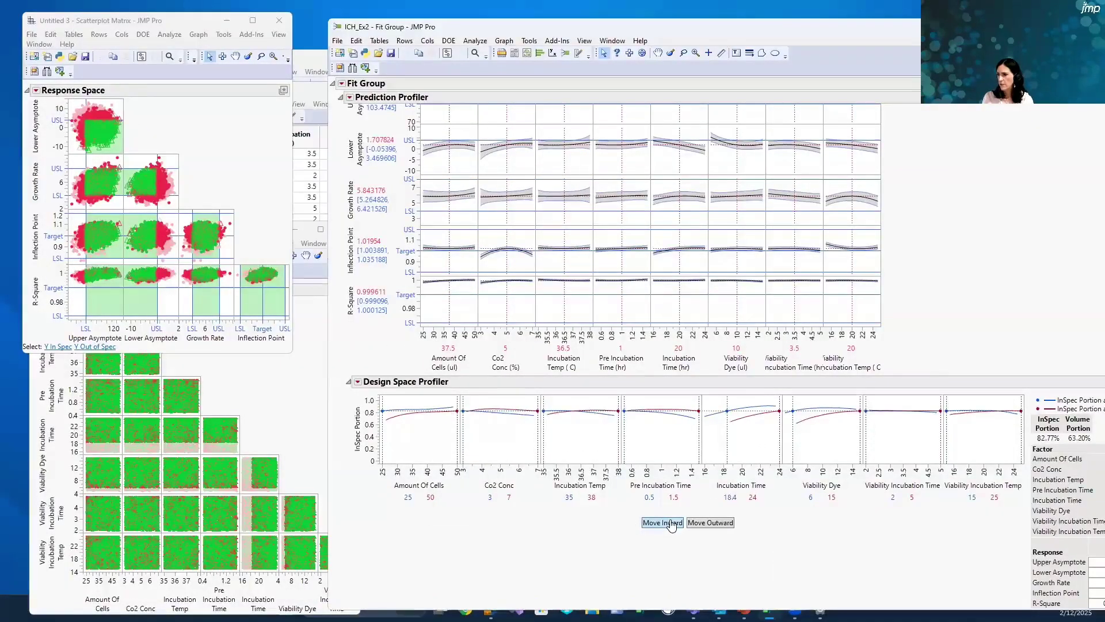
left_click(671, 524)
left_click(671, 524)
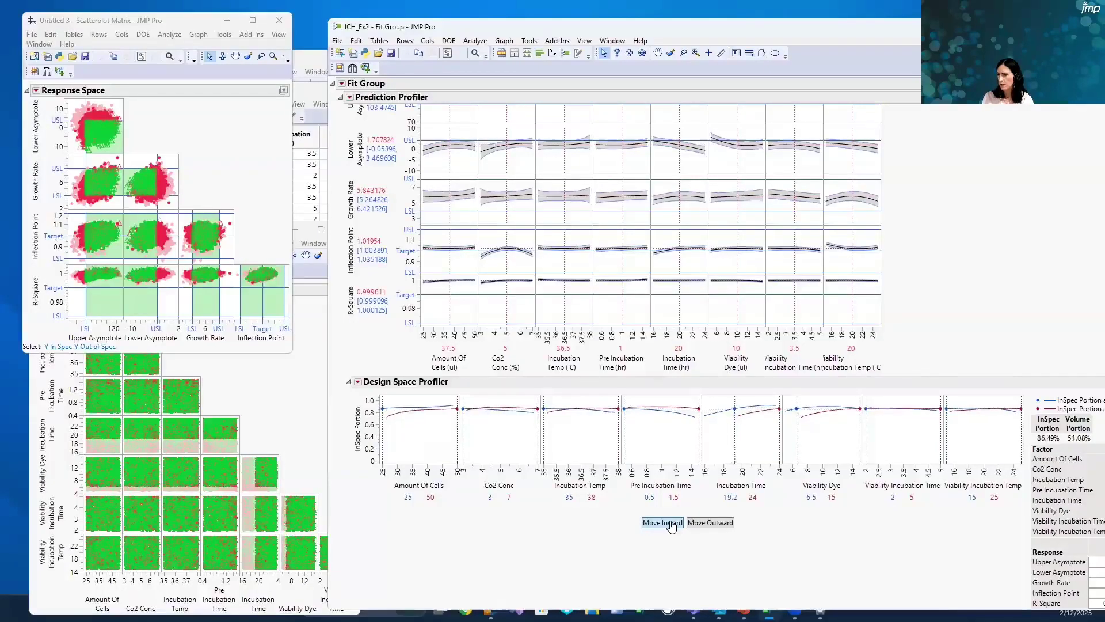
left_click(671, 523)
left_click(670, 523)
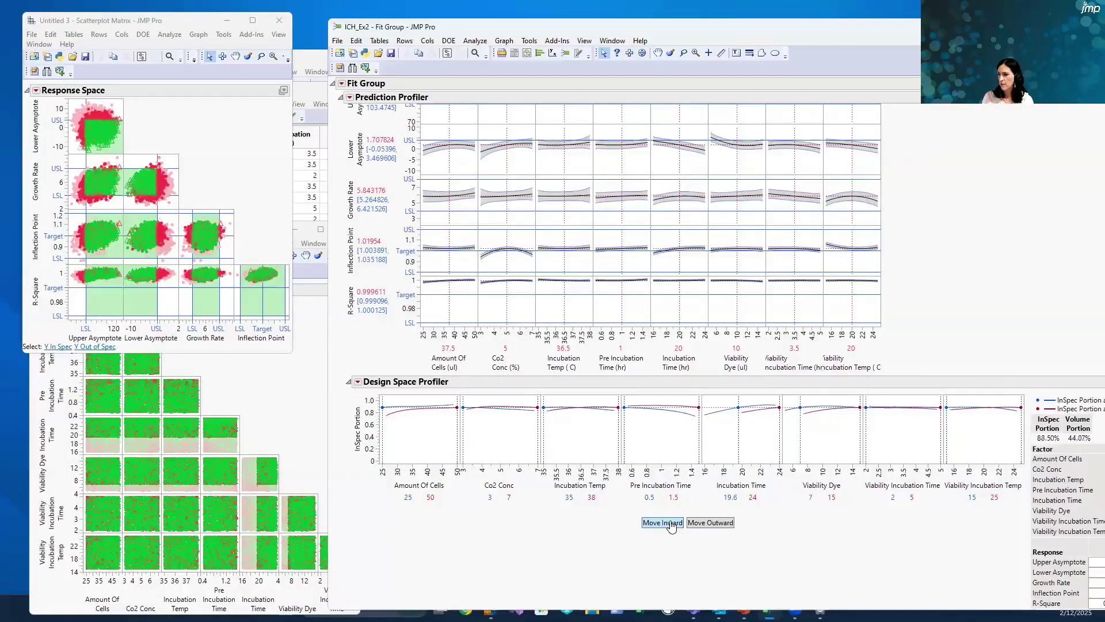
left_click(670, 523)
left_click(670, 523)
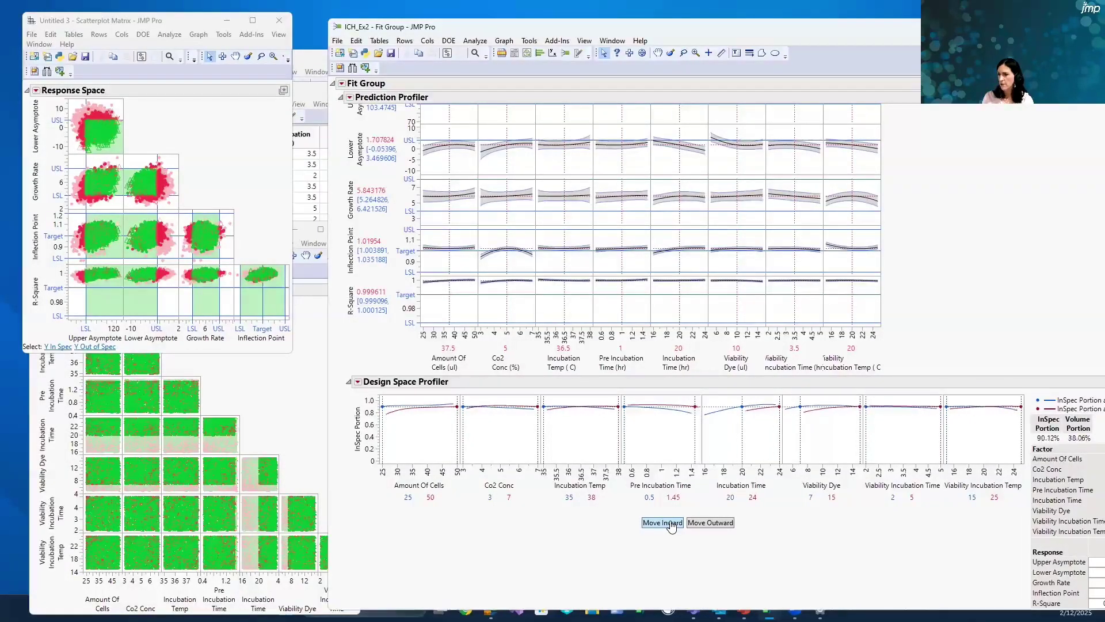
left_click(671, 523)
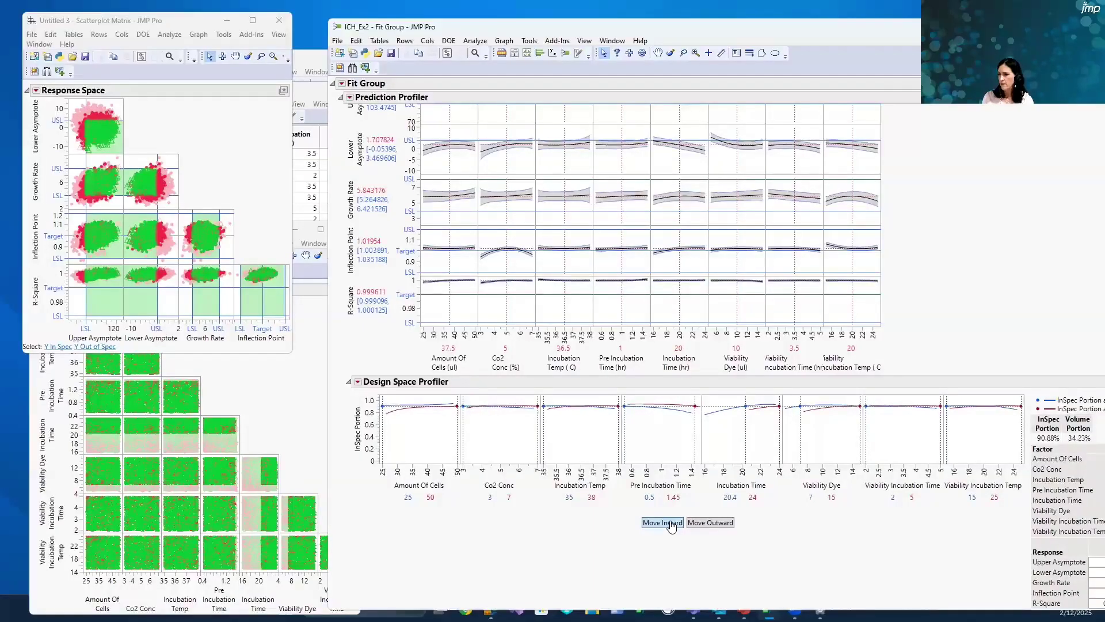
left_click(671, 523)
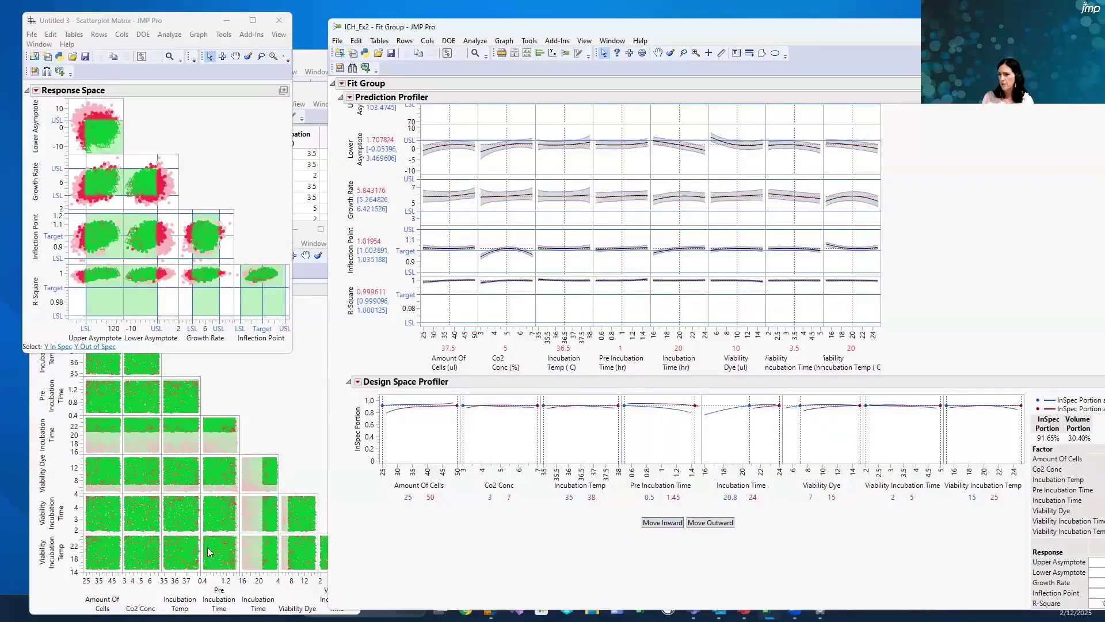
left_click(662, 524)
left_click(662, 523)
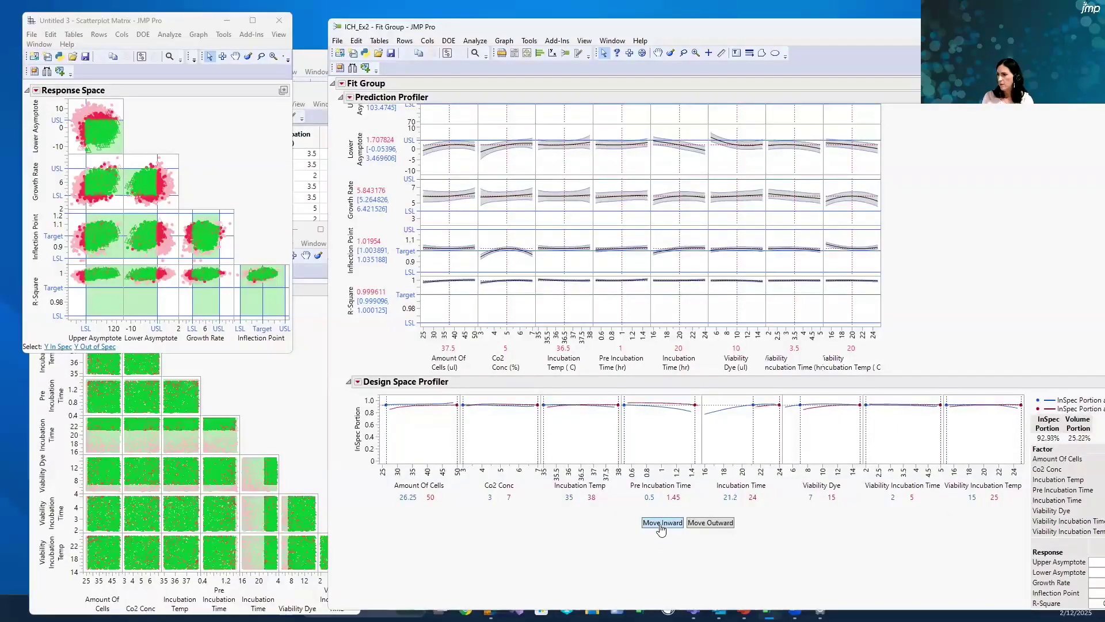
left_click(662, 523)
left_click(661, 524)
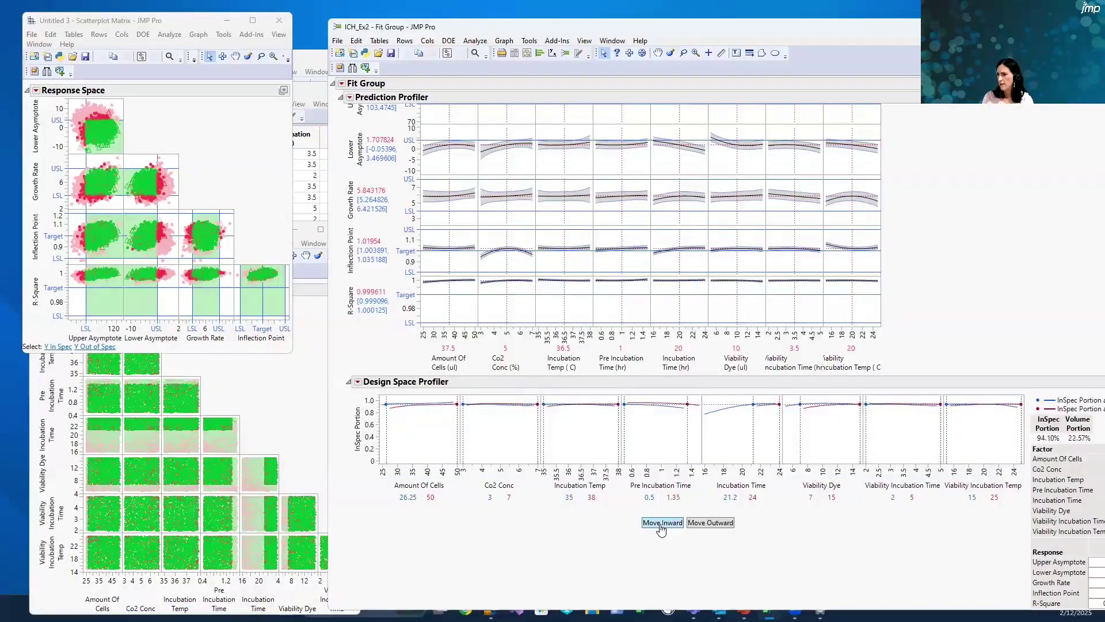
left_click(662, 523)
left_click(662, 523)
left_click(662, 523)
left_click(662, 523)
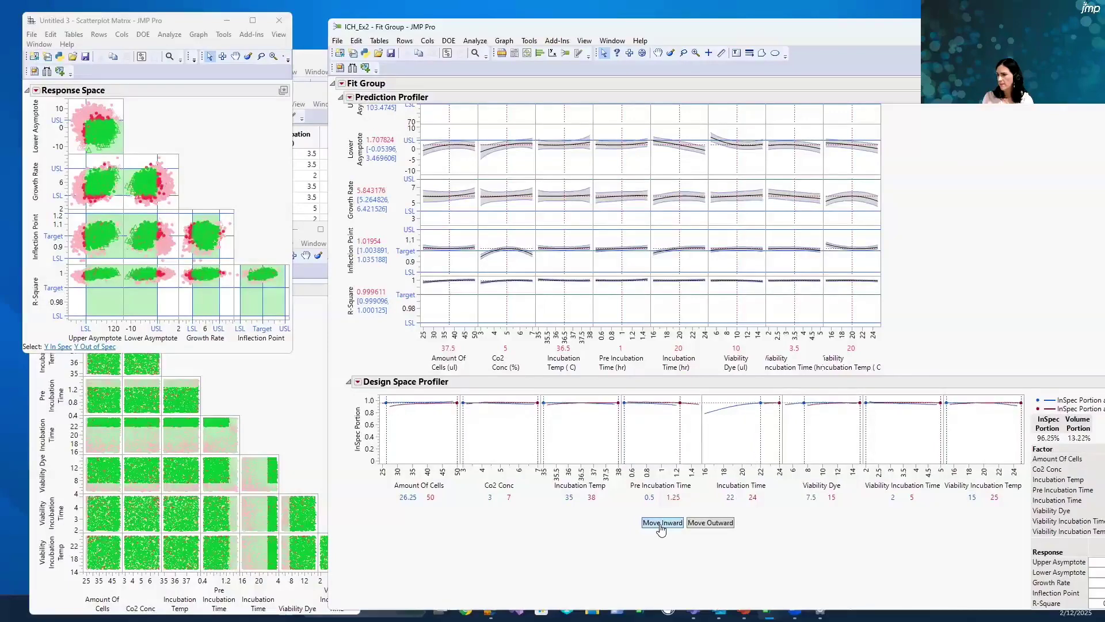
left_click(662, 523)
left_click(661, 523)
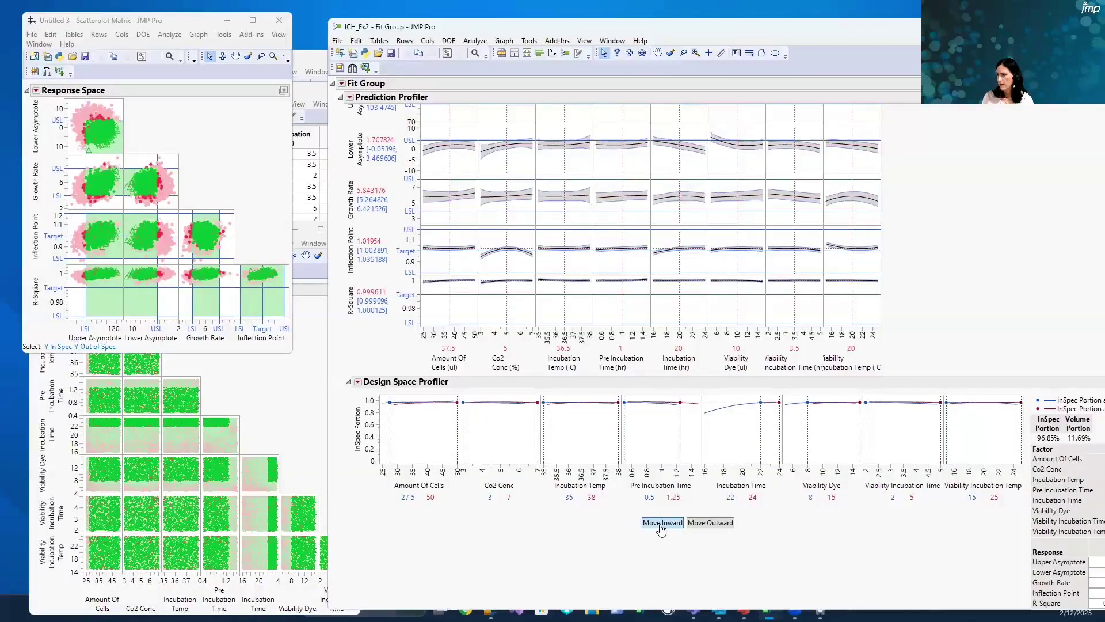
left_click(660, 523)
left_click(661, 524)
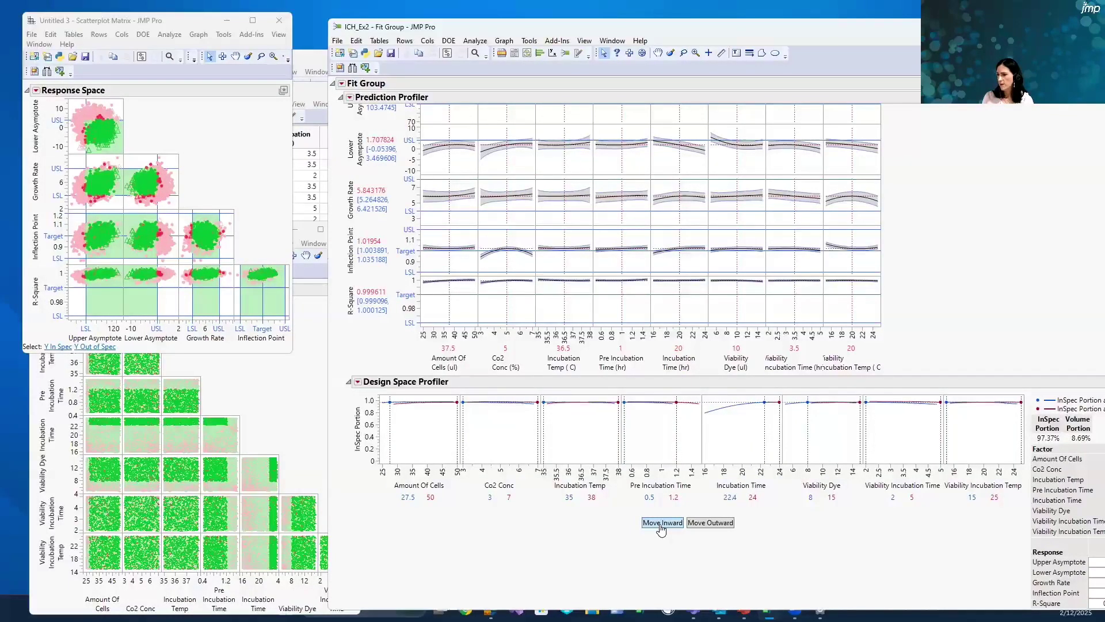
left_click(661, 524)
left_click(661, 523)
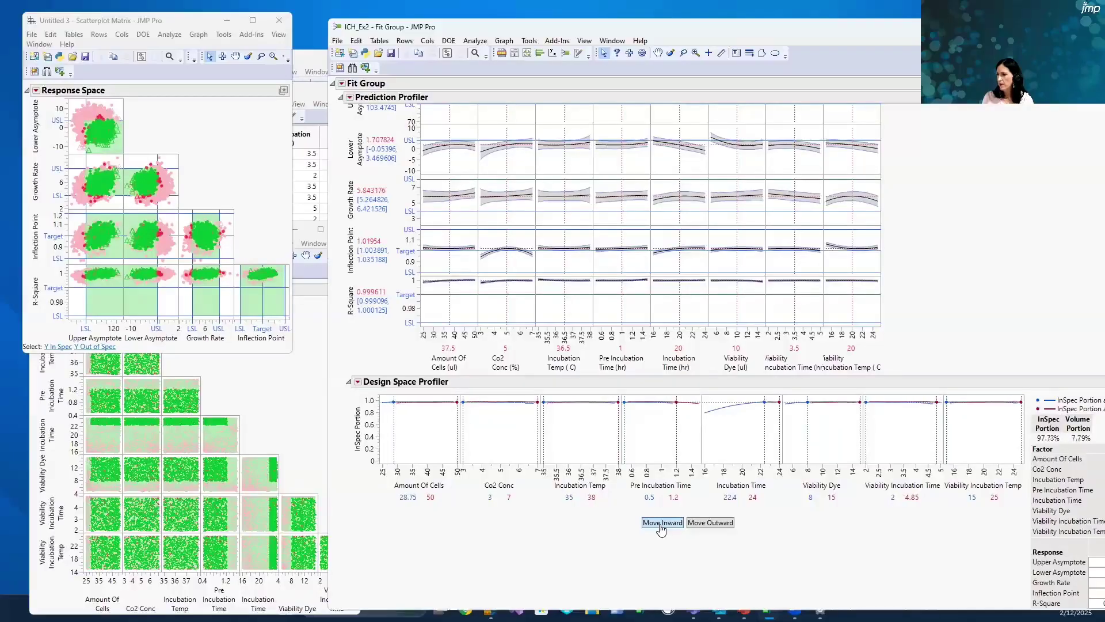
left_click(661, 523)
left_click(661, 523)
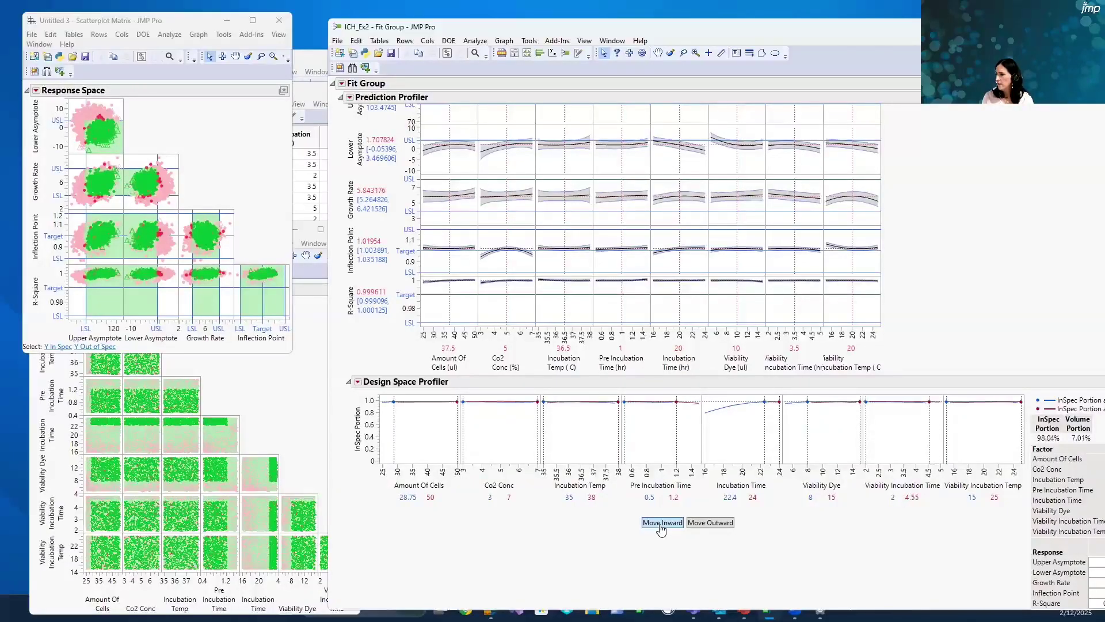
left_click(661, 523)
left_click(661, 524)
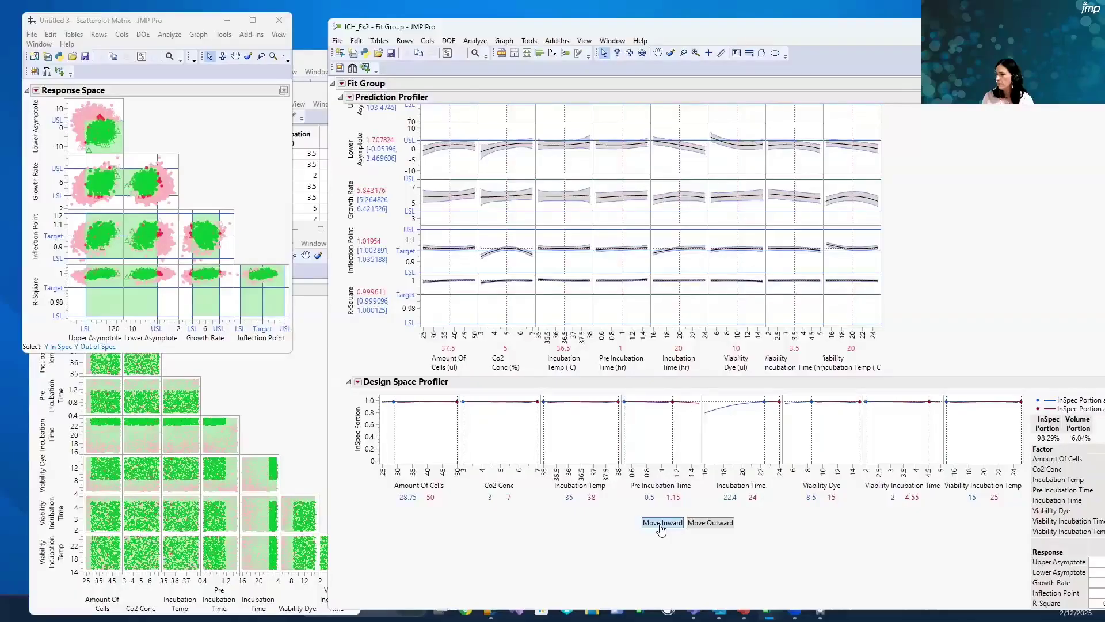
left_click(661, 523)
left_click(661, 523)
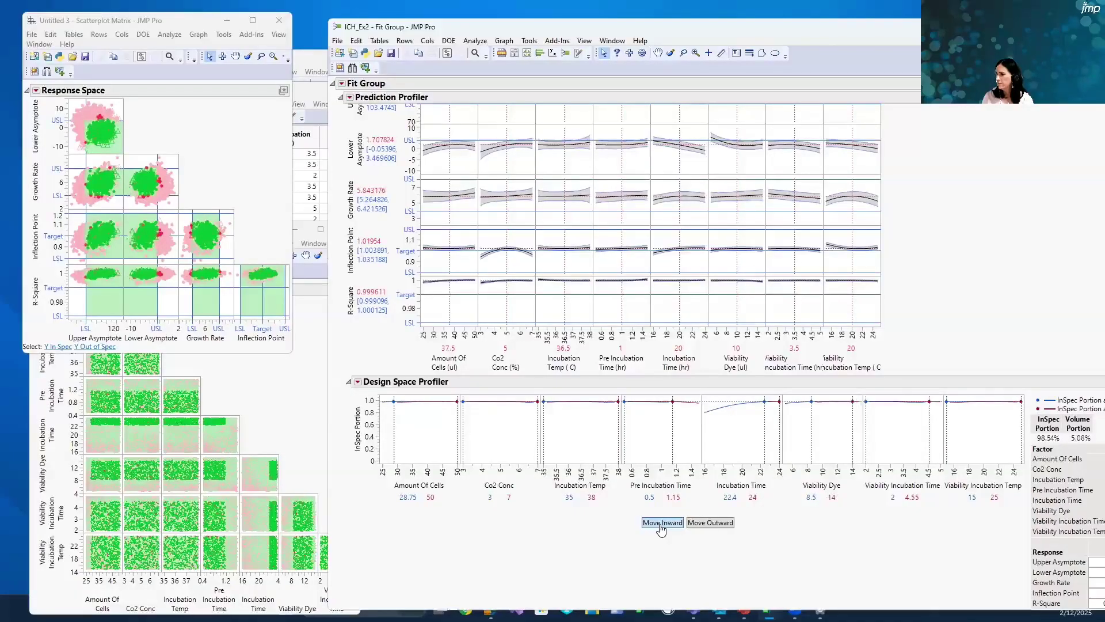
left_click(661, 523)
left_click(660, 523)
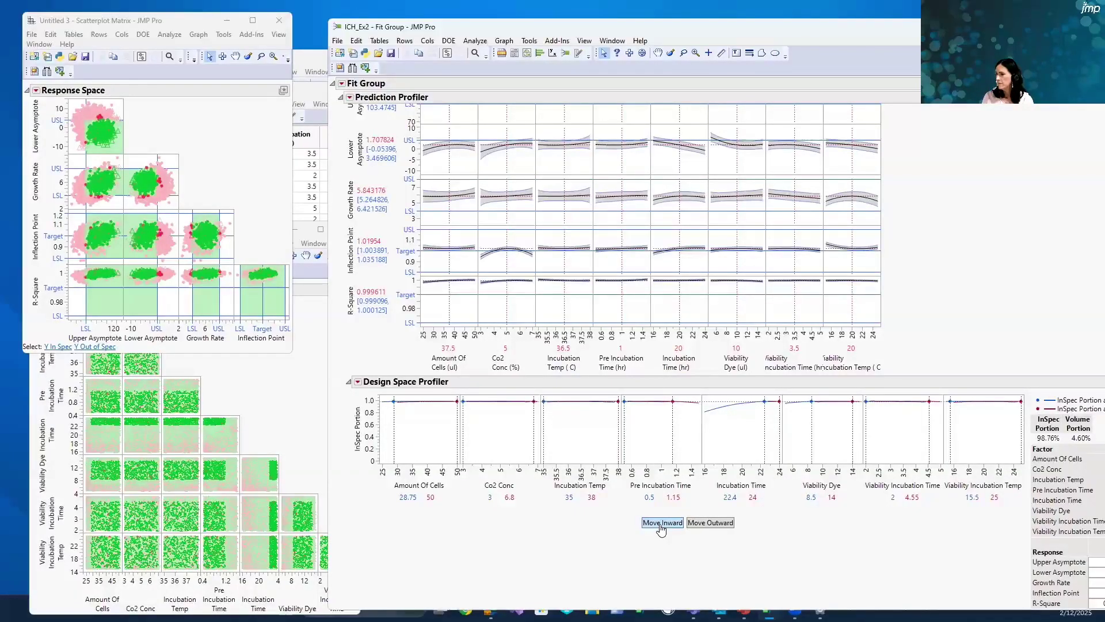
left_click(661, 523)
left_click(661, 523)
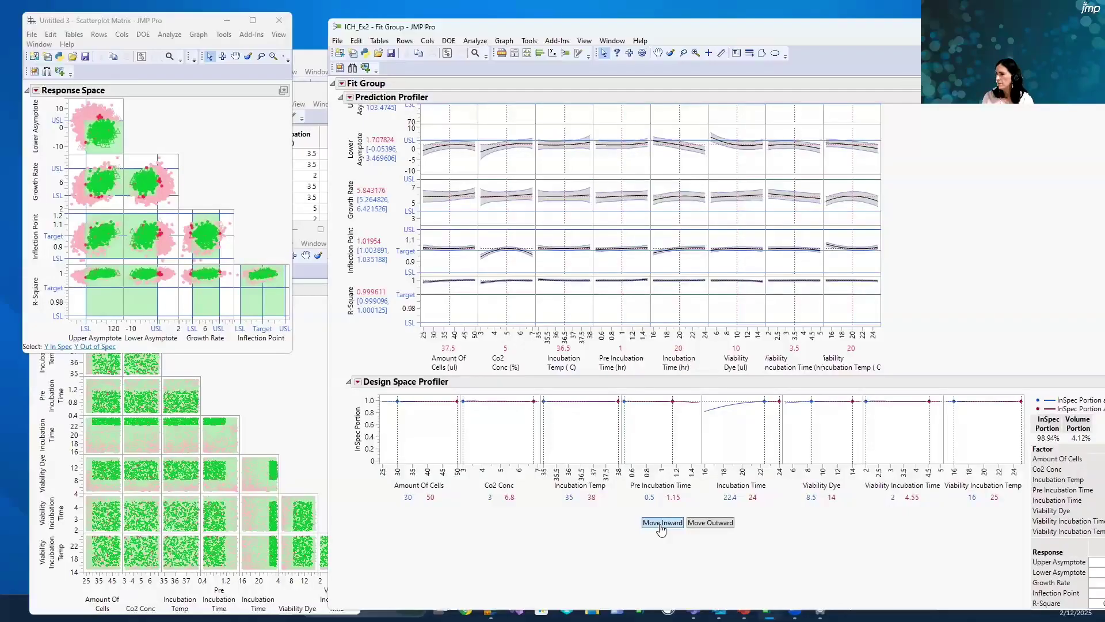
left_click(661, 523)
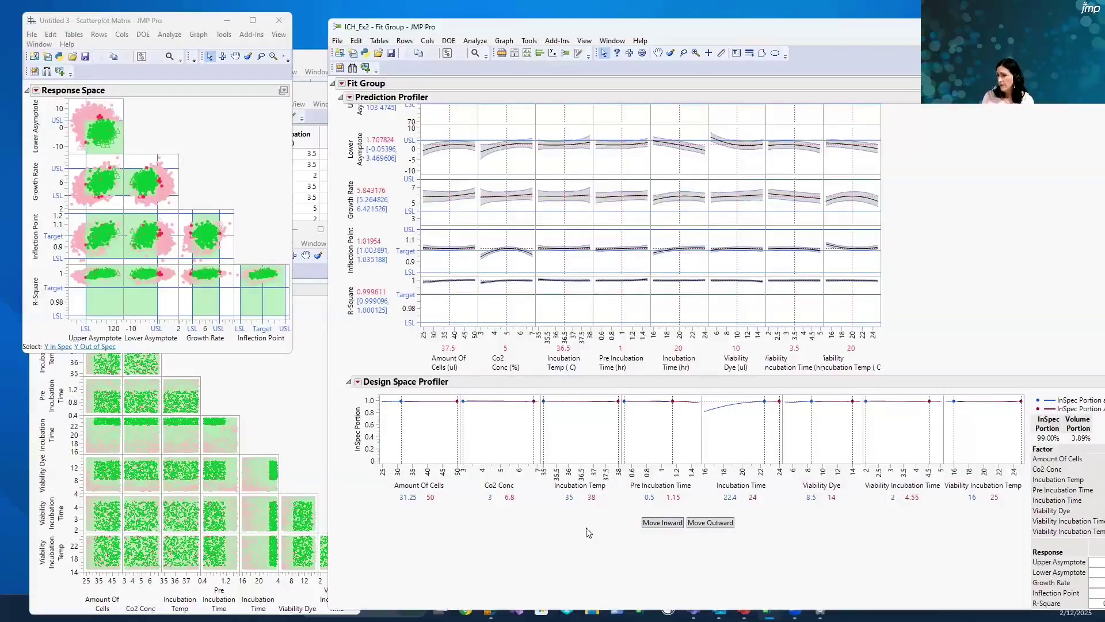
- Turn on Connect Hide Mode for the Design Space Profiler and bring the Response Space plots in front of the factor scatterplot matrix
left_click(272, 394)
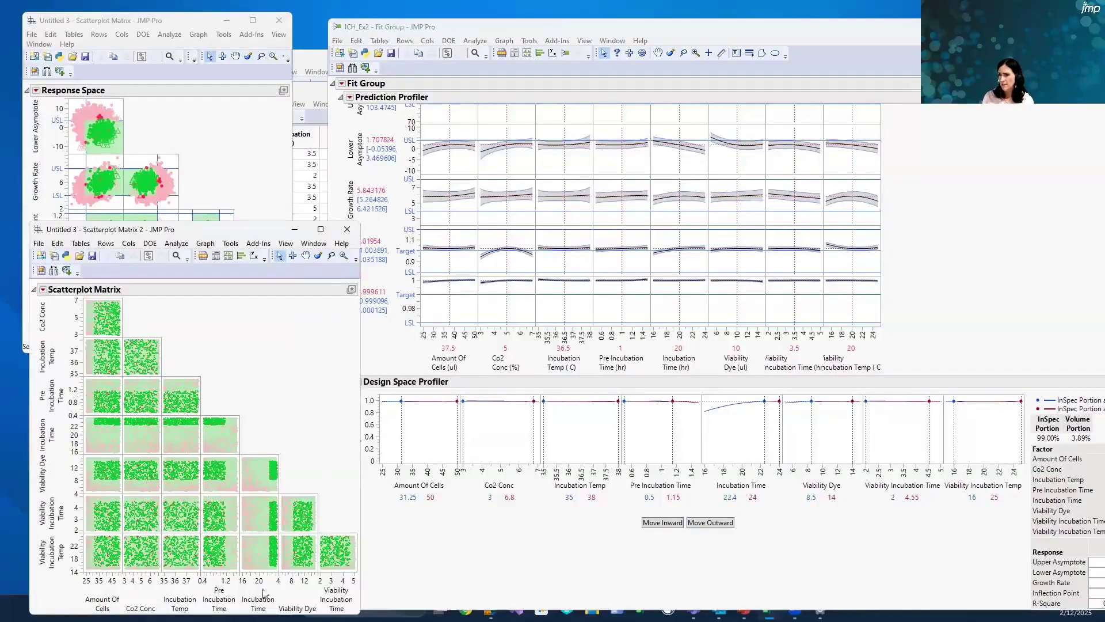
left_click(446, 572)
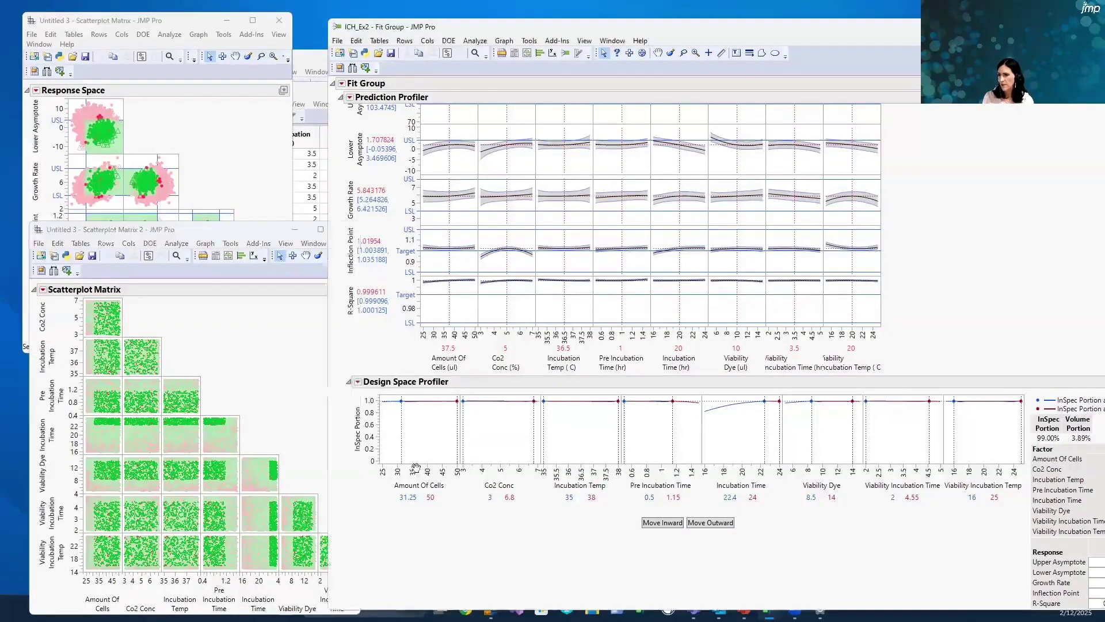
left_click(358, 382)
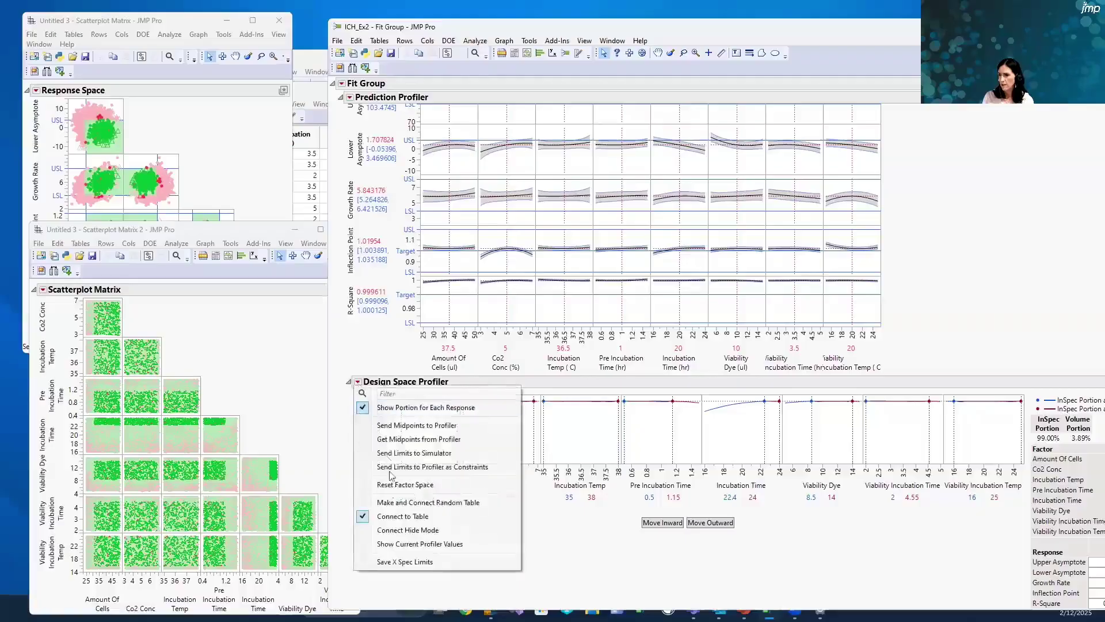
left_click(400, 530)
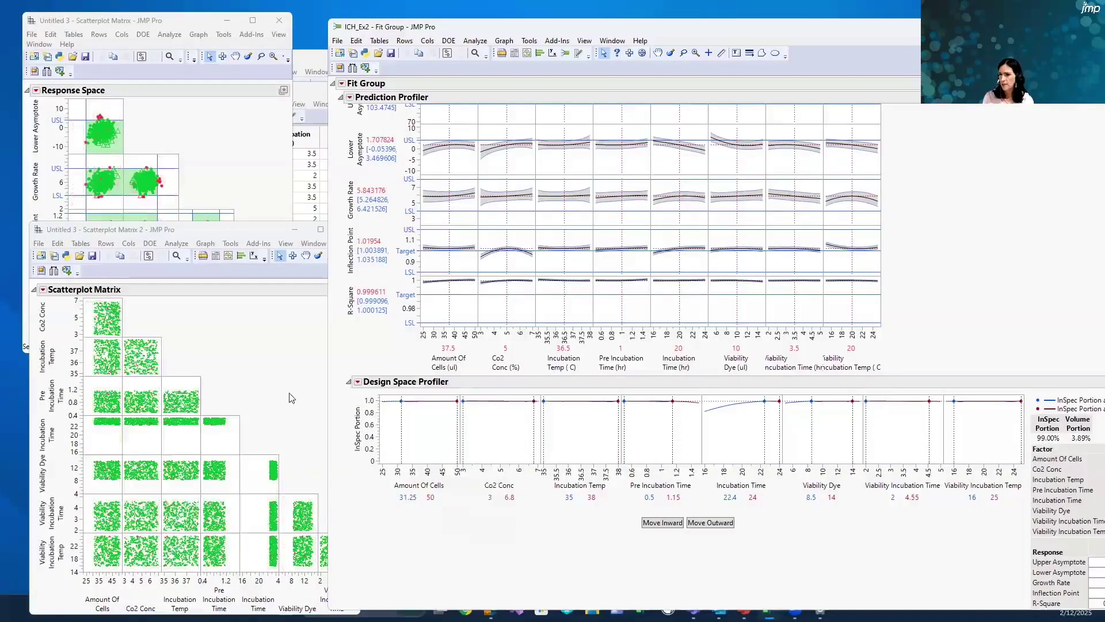
left_click(184, 22)
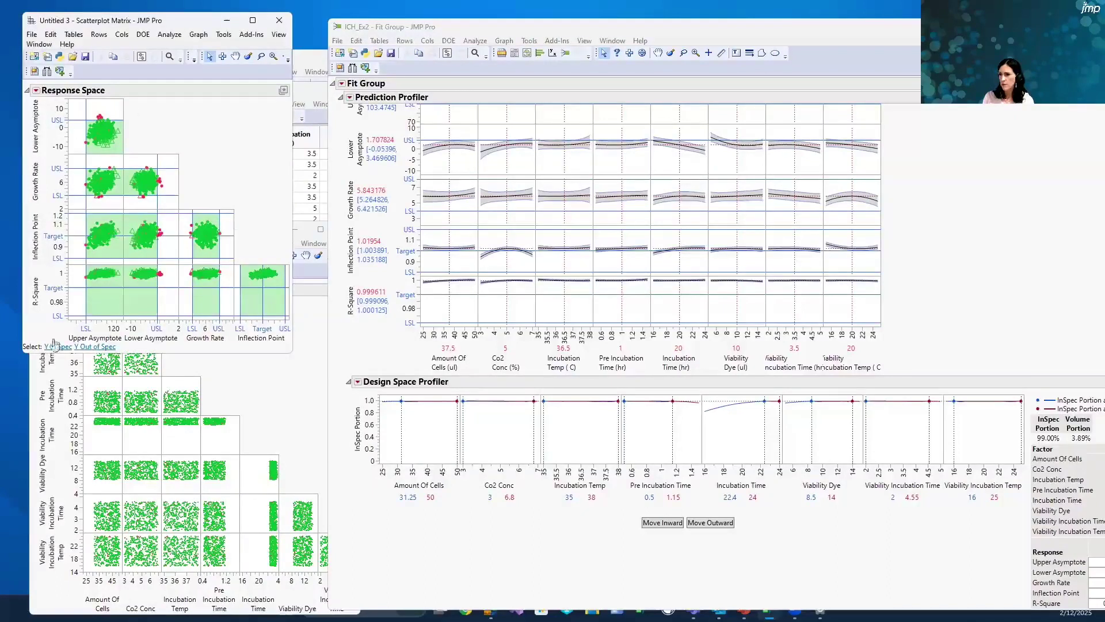
left_click(546, 555)
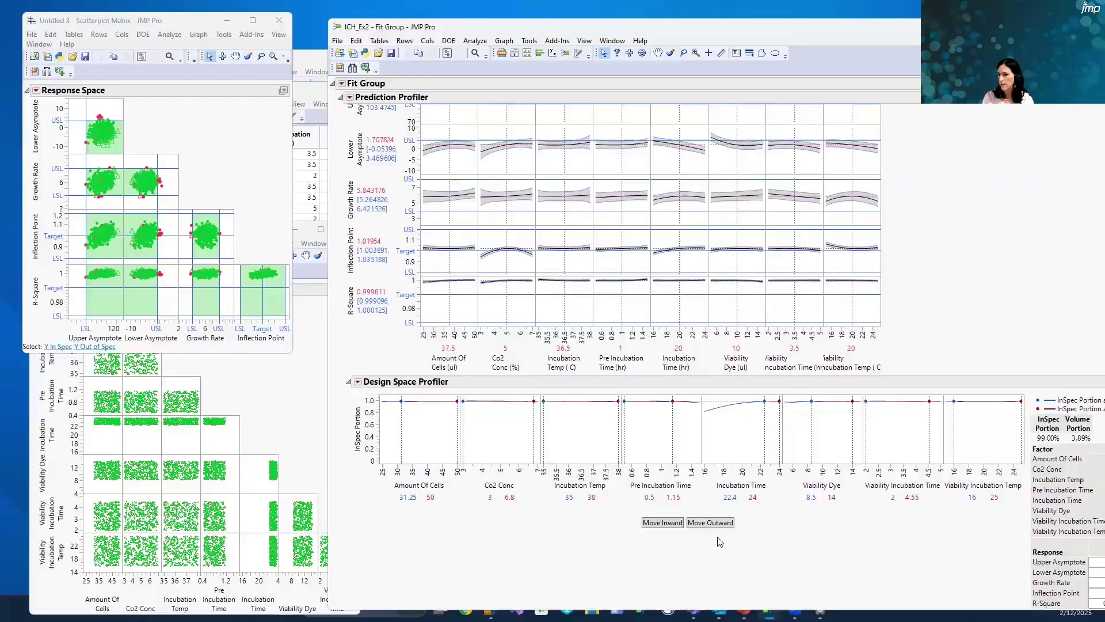
- Send the design space midpoints to the Prediction Profiler and show its desirability functions
left_click(357, 382)
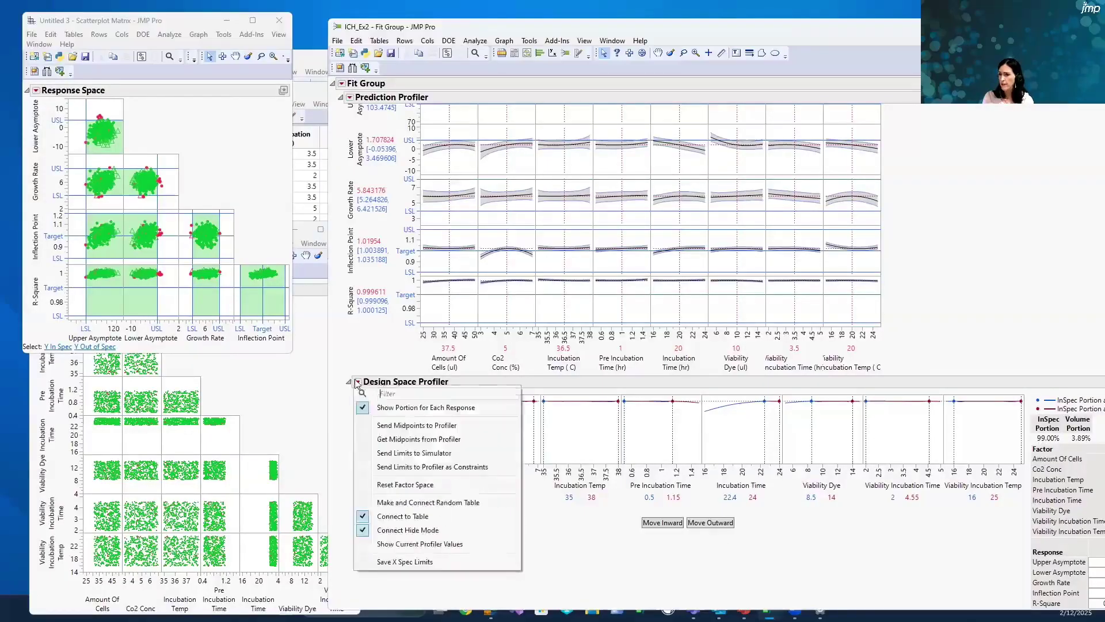
left_click(380, 426)
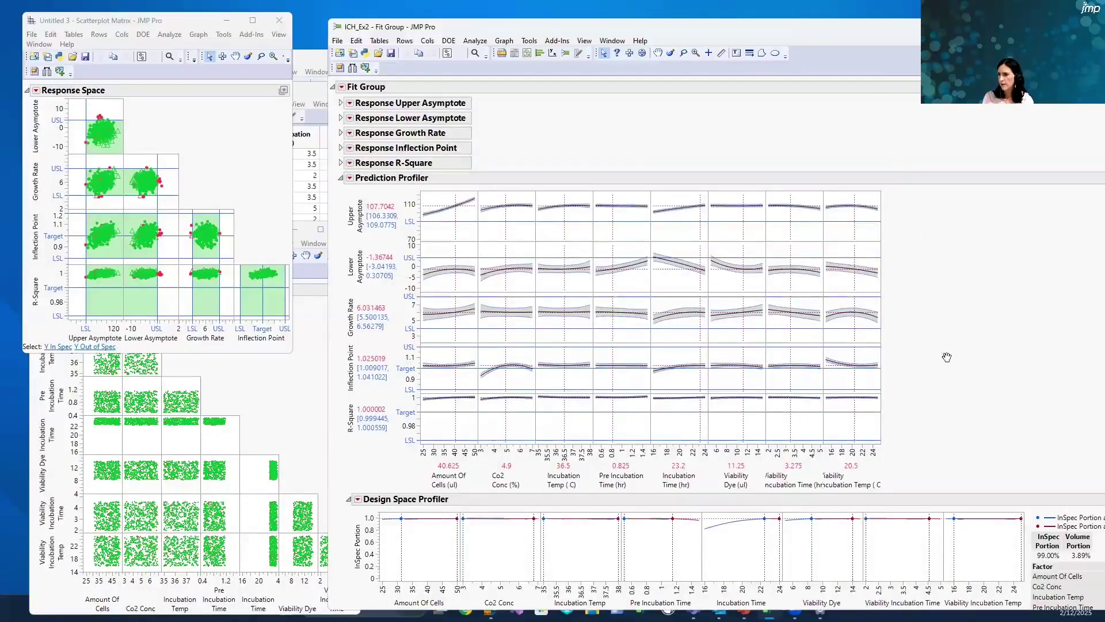
left_click(349, 178)
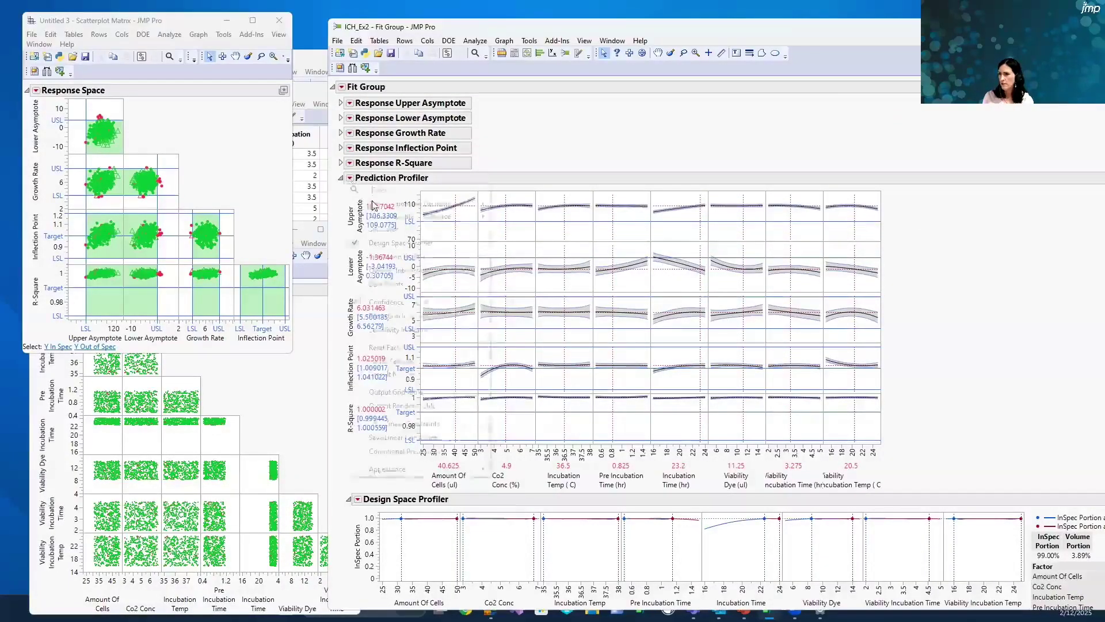
mouse_move(426, 203)
left_click(572, 205)
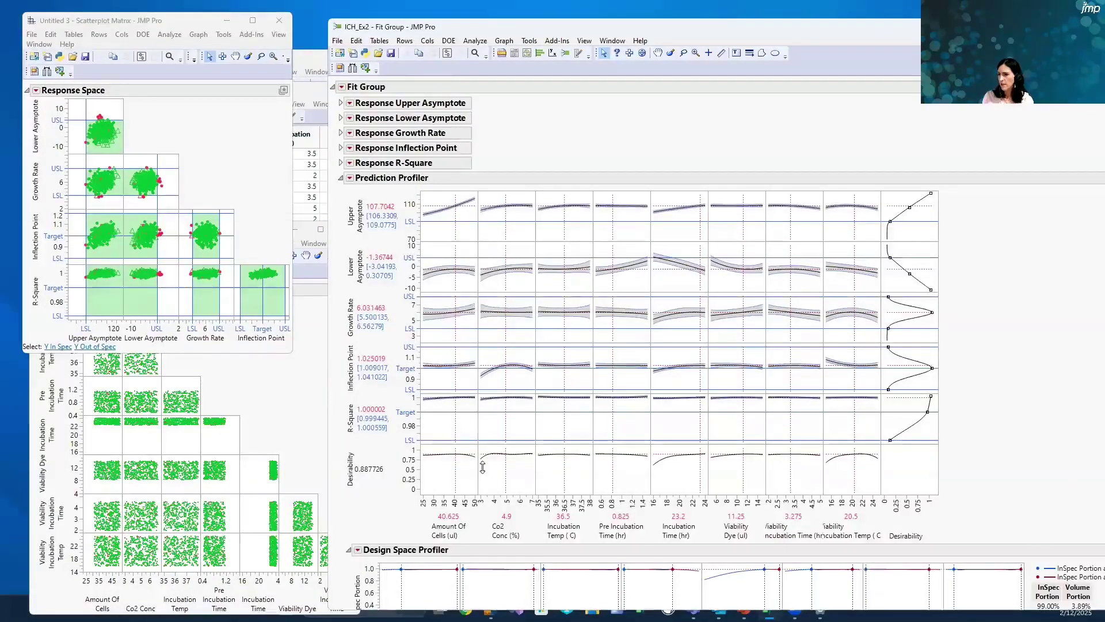
- Send the design space limits to the simulator using Normal with Limits at 3 Sigma, and rerun the simulation
scroll(483, 467, "down", 3)
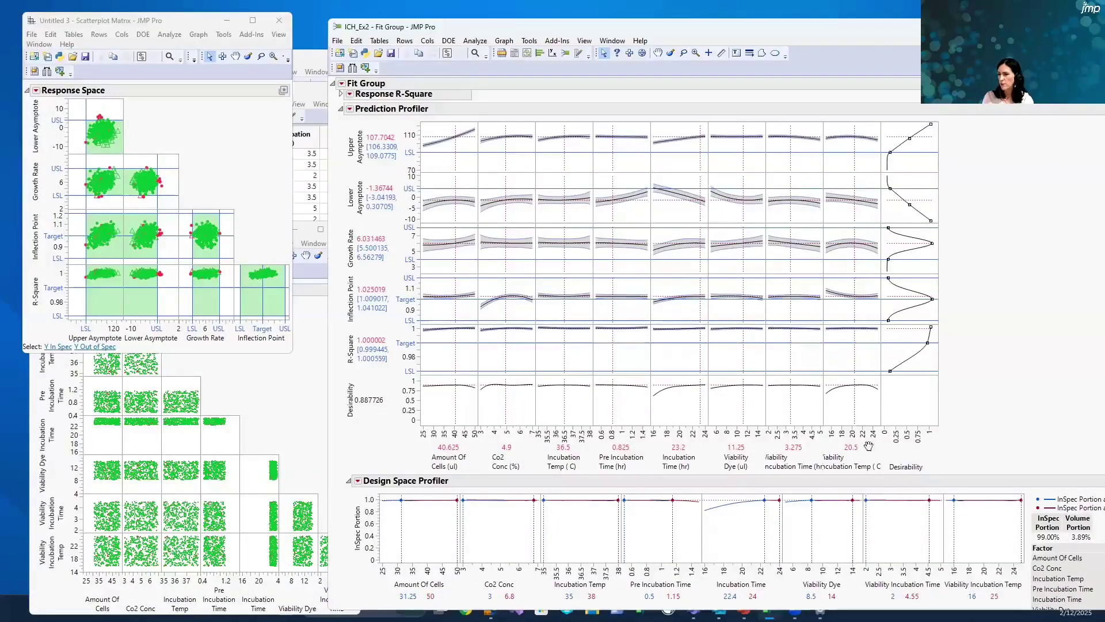
left_click(356, 481)
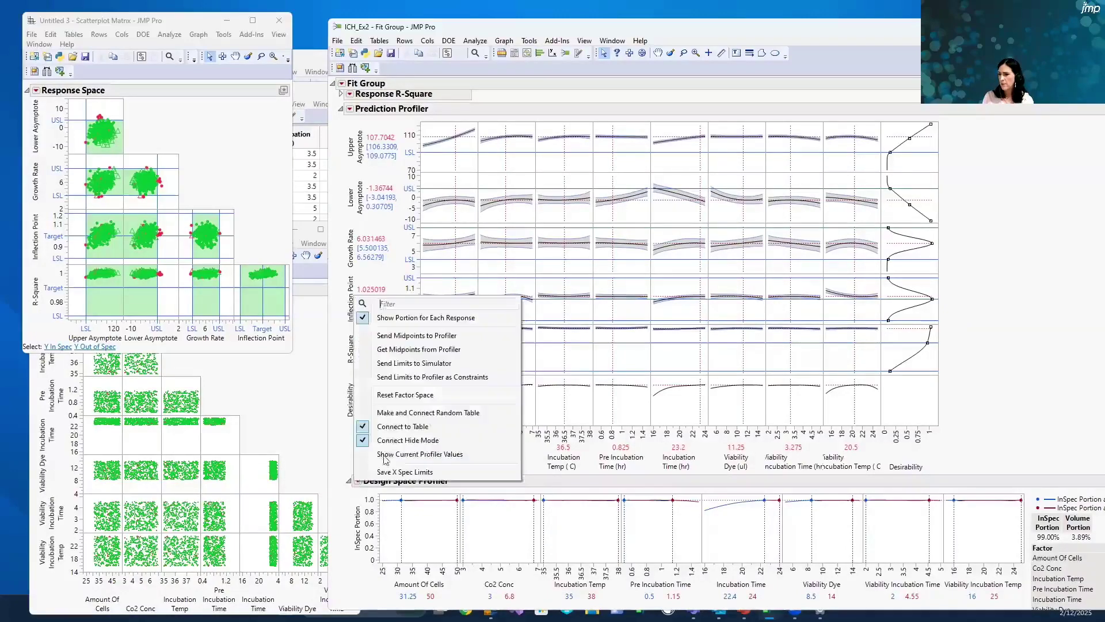
left_click(410, 364)
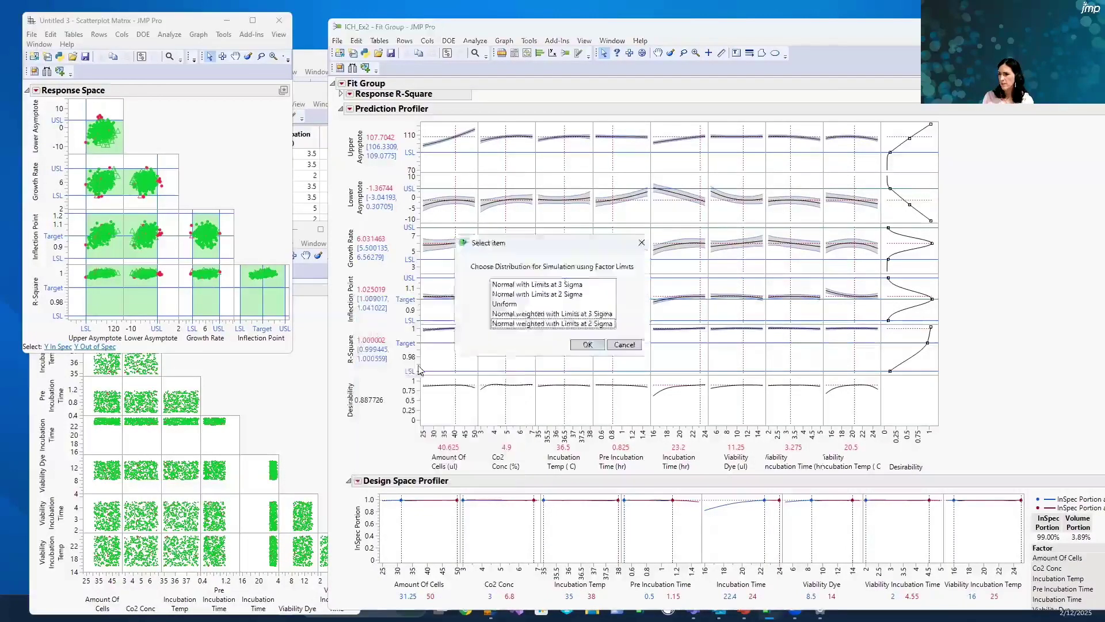
left_click(546, 285)
left_click(586, 345)
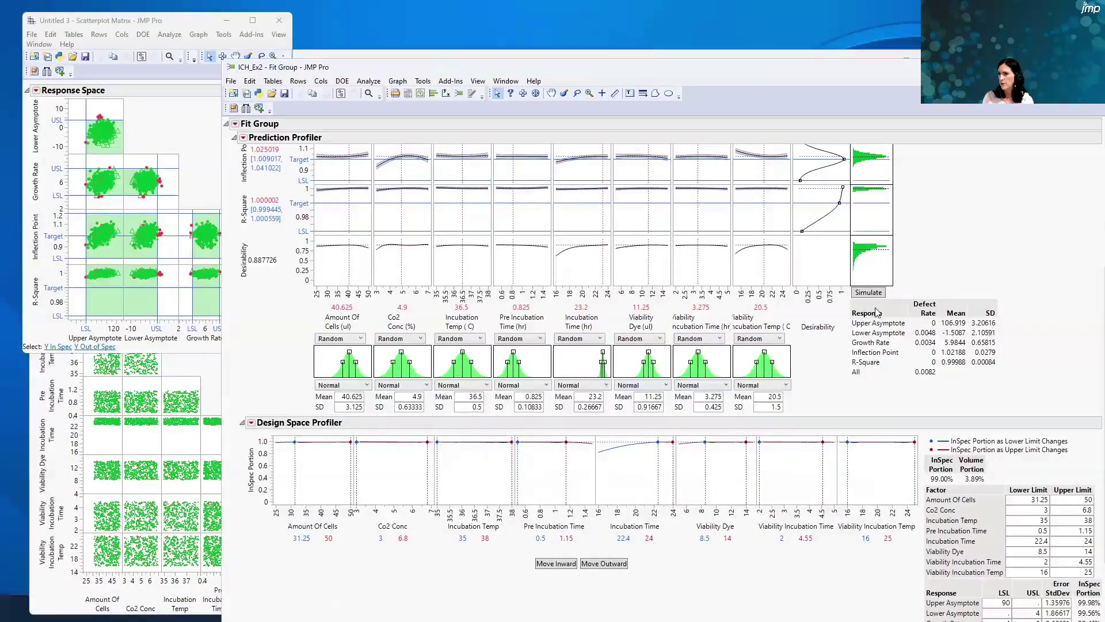
left_click(868, 292)
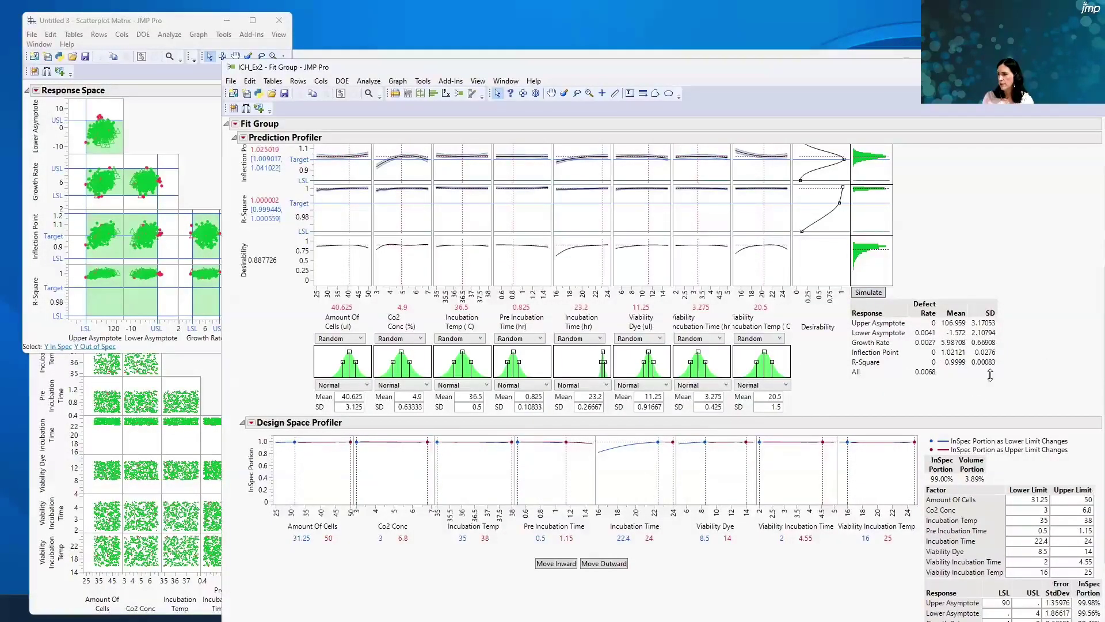
- Generate a data table of simulated runs using the Simulator's Simulate to Table option, and position it over the Fit Group report
scroll(384, 534, "down", 2)
scroll(385, 534, "down", 2)
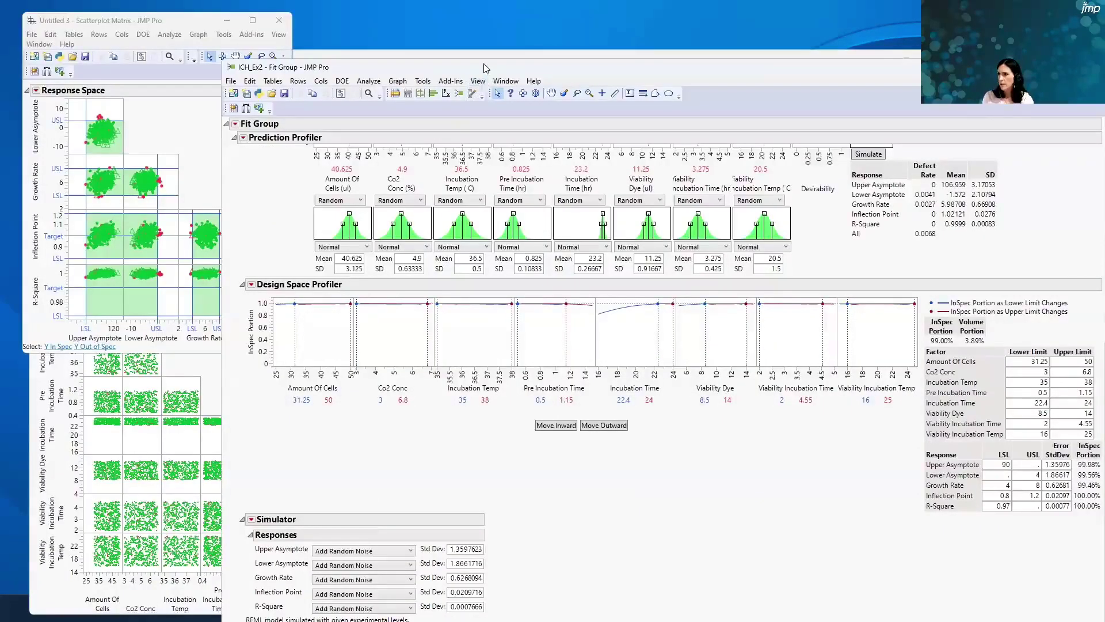
left_click_drag(484, 68, 451, 38)
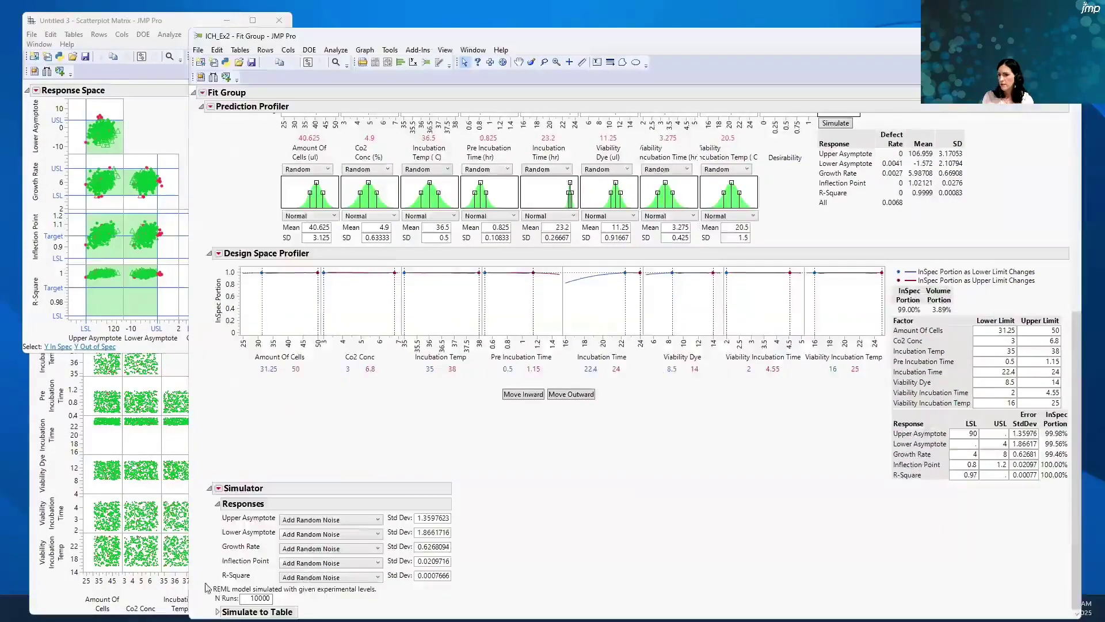
left_click(217, 612)
scroll(268, 596, "down", 1)
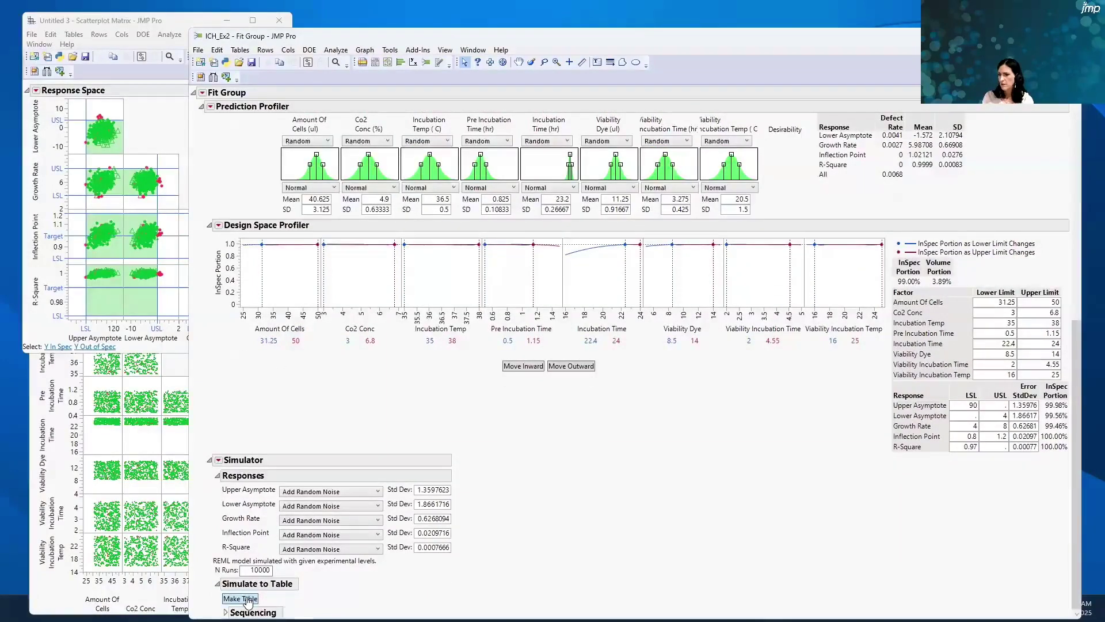
left_click(247, 599)
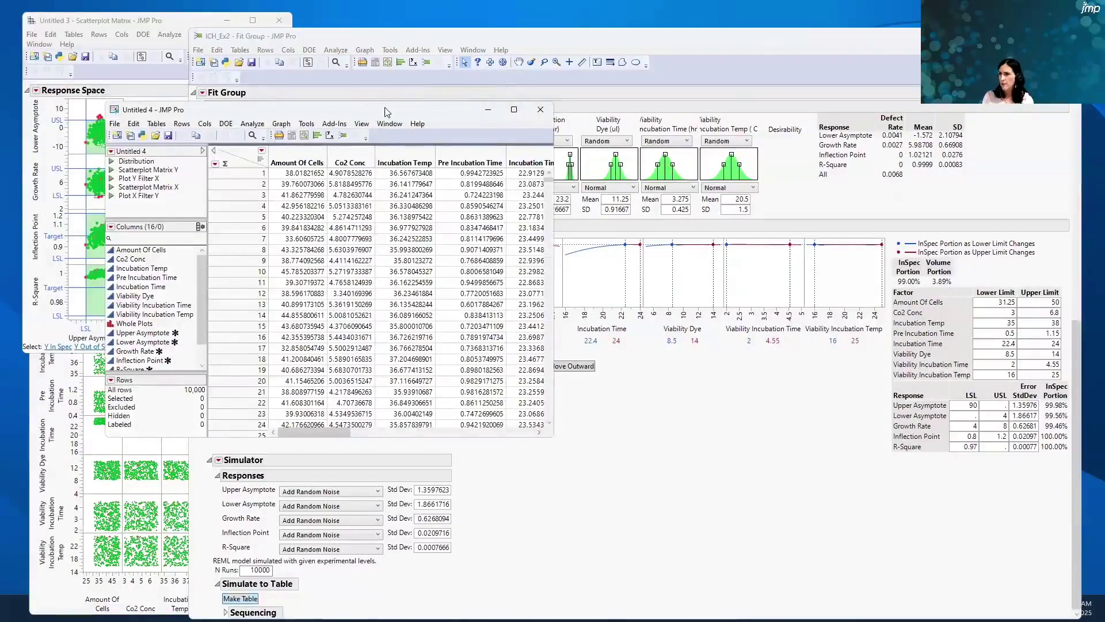
left_click_drag(386, 109, 614, 99)
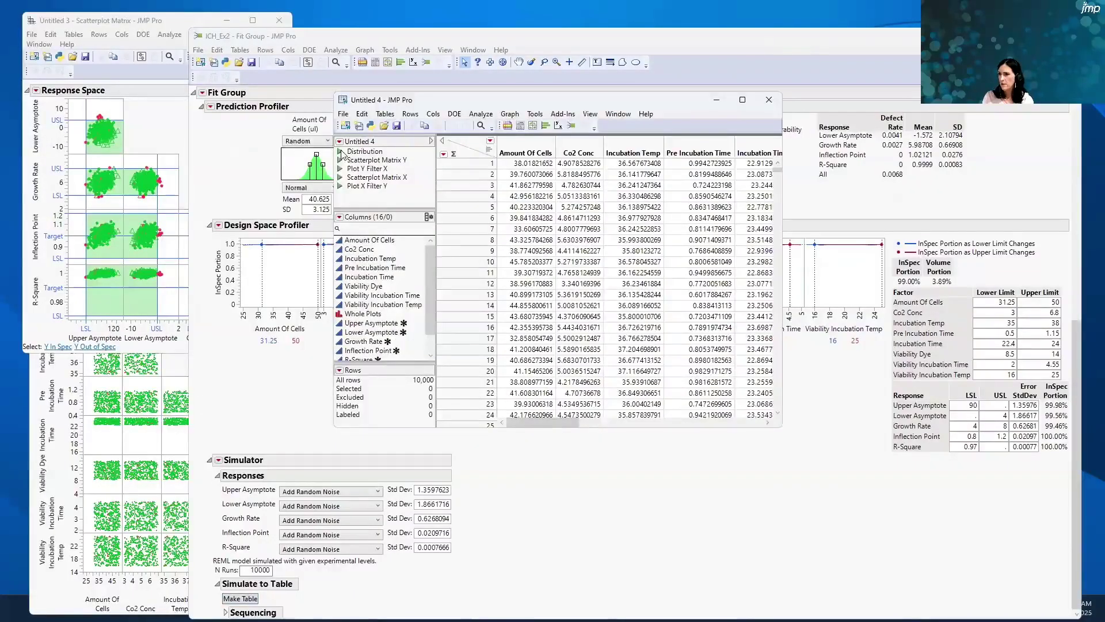
- Run the simulated table's Distribution script and review the process capability and nonconformance of the responses, especially Lower Asymptote and Growth Rate
left_click(340, 151)
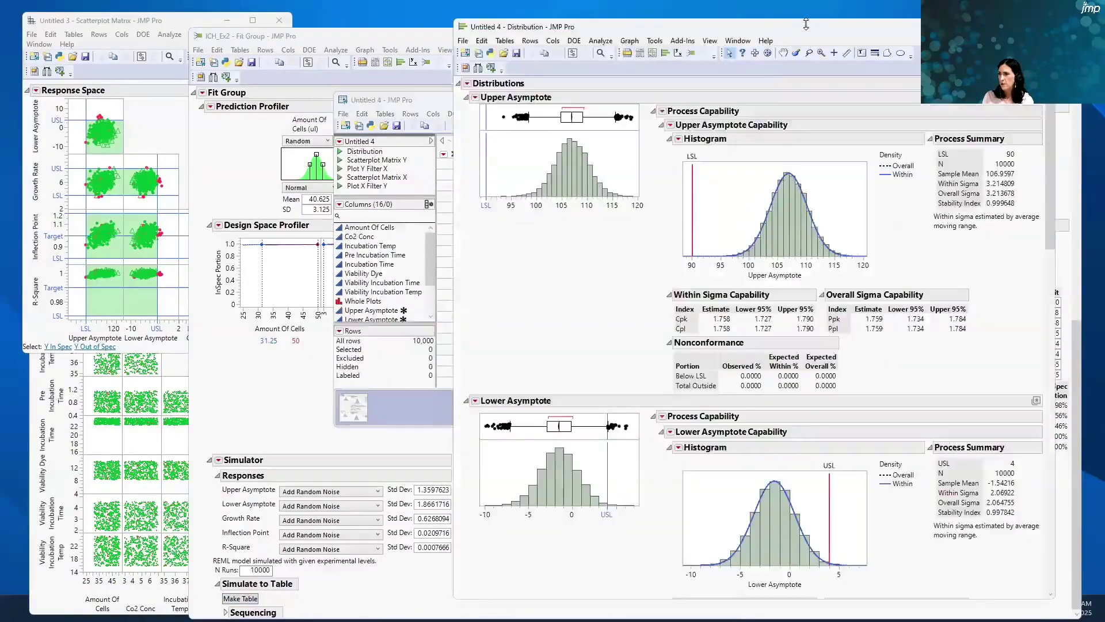
left_click_drag(806, 33, 568, 47)
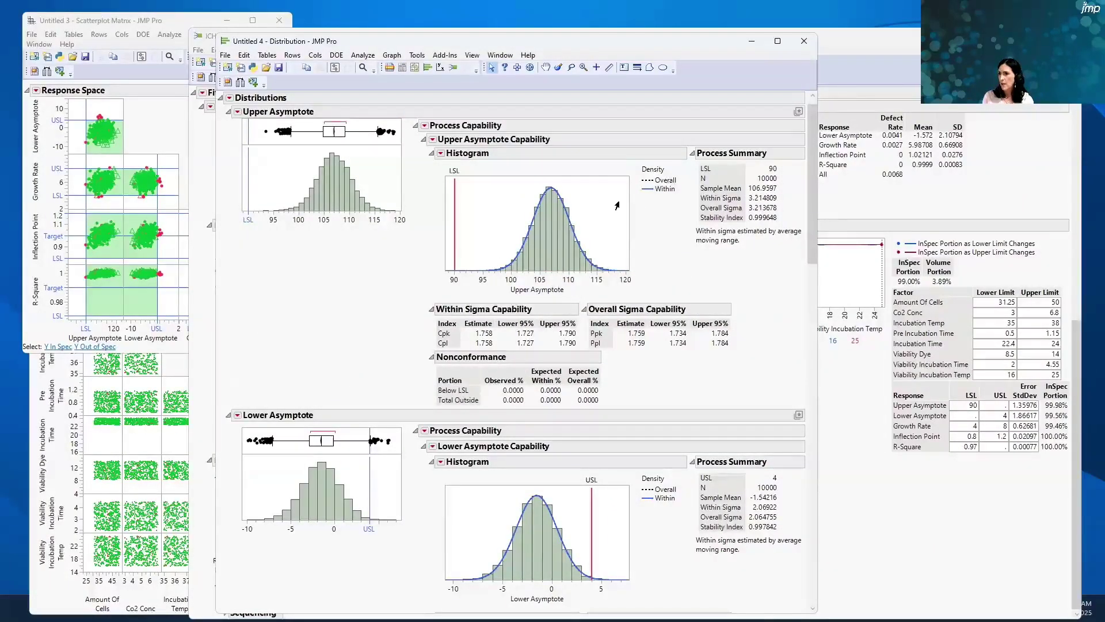
scroll(617, 206, "down", 2)
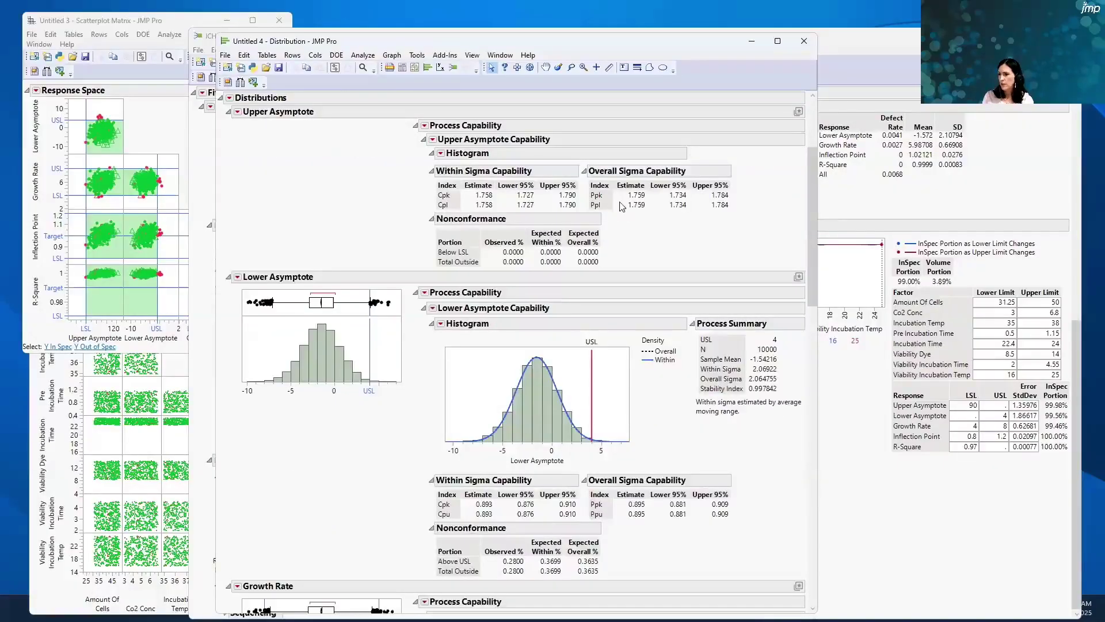
scroll(622, 206, "down", 2)
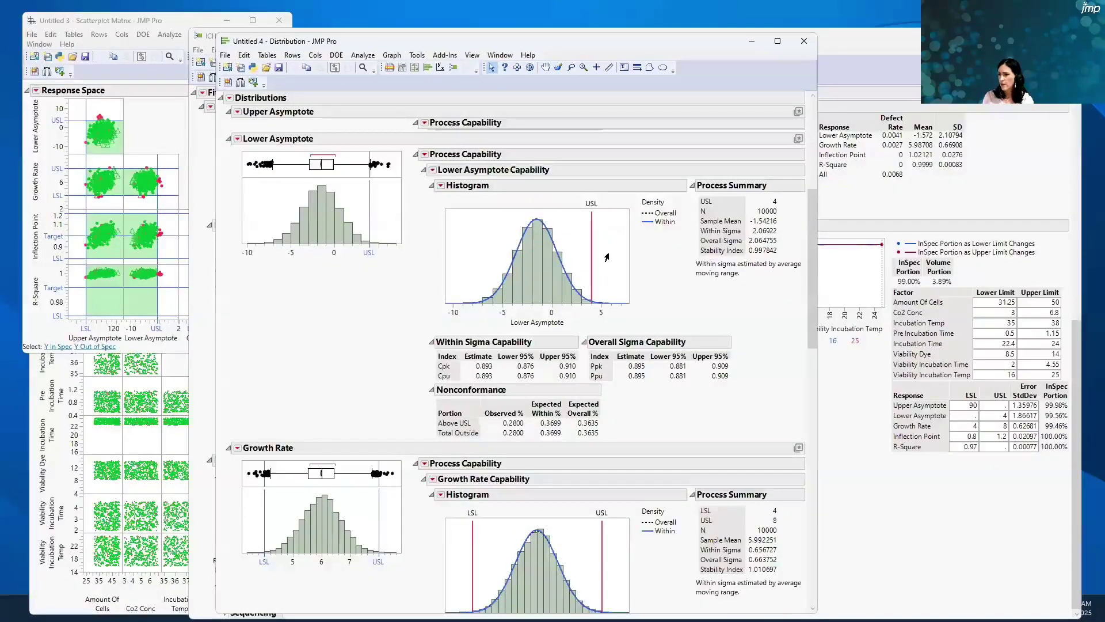
scroll(607, 257, "down", 5)
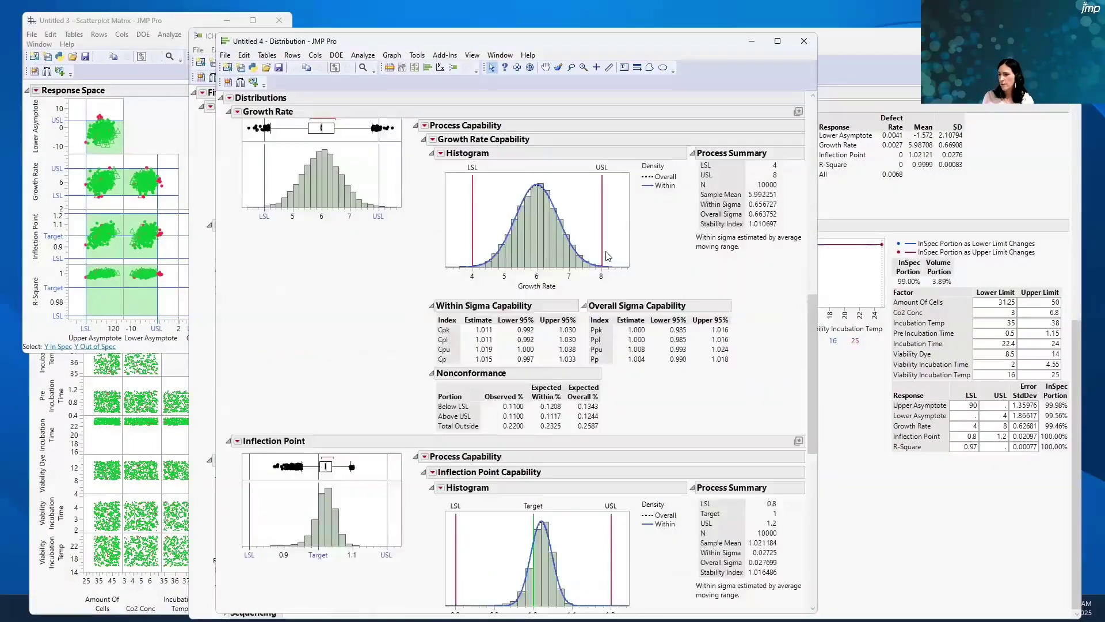
scroll(608, 256, "down", 3)
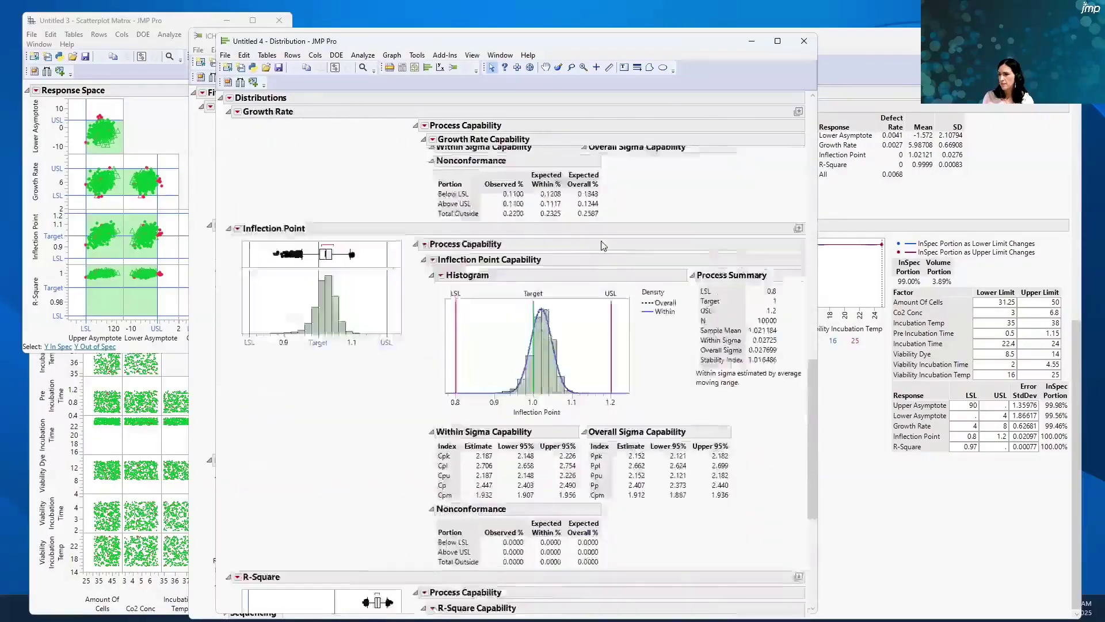
scroll(603, 246, "up", 2)
scroll(495, 248, "up", 3)
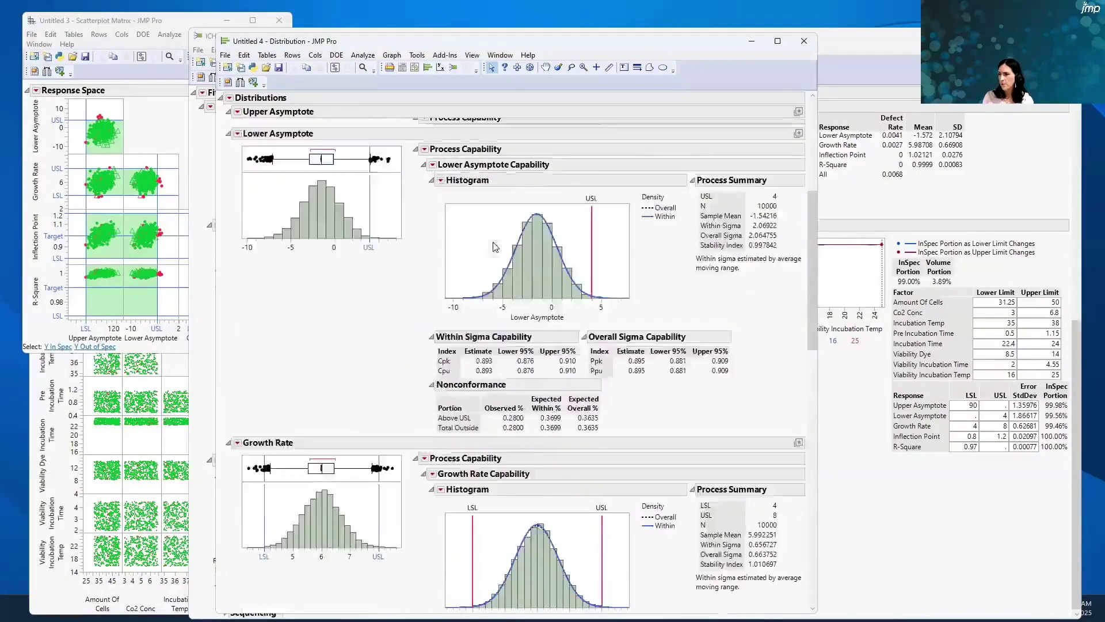
scroll(495, 247, "up", 1)
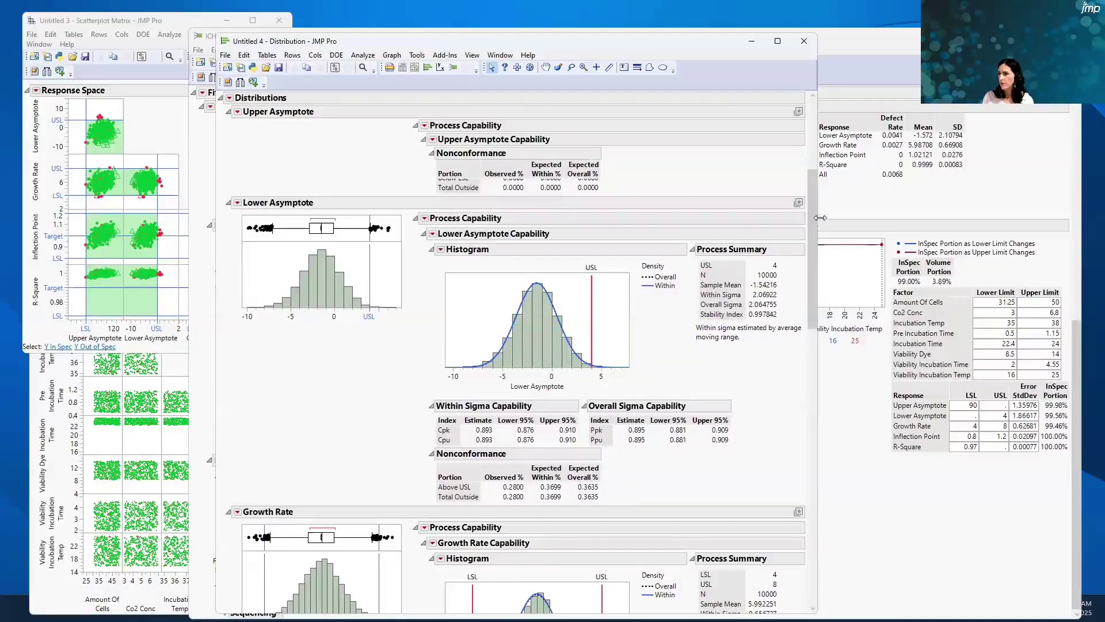
- Bring the Fit Group report to the front and show the Design Space Profiler's options, including Save X Spec Limits
left_click(867, 52)
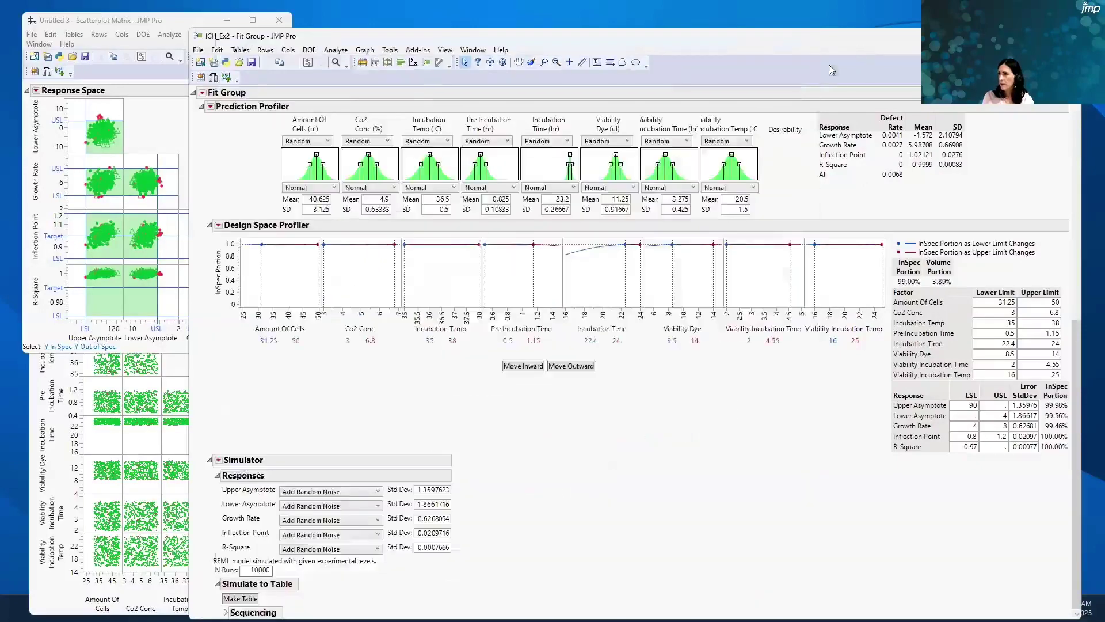
left_click(218, 225)
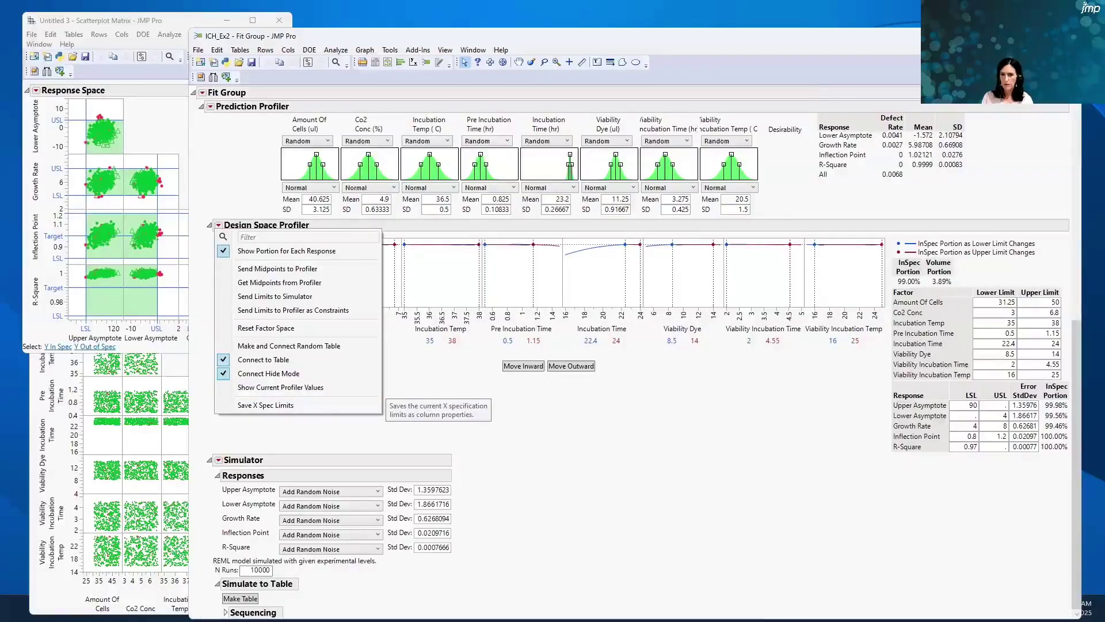
key("alt+Tab")
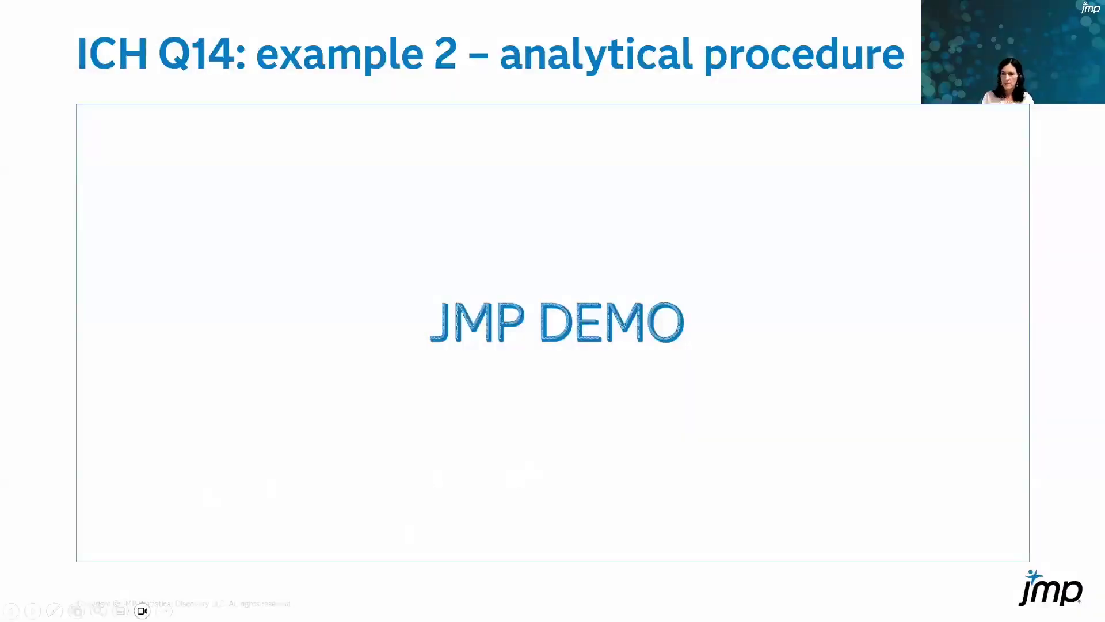
left_click(413, 294)
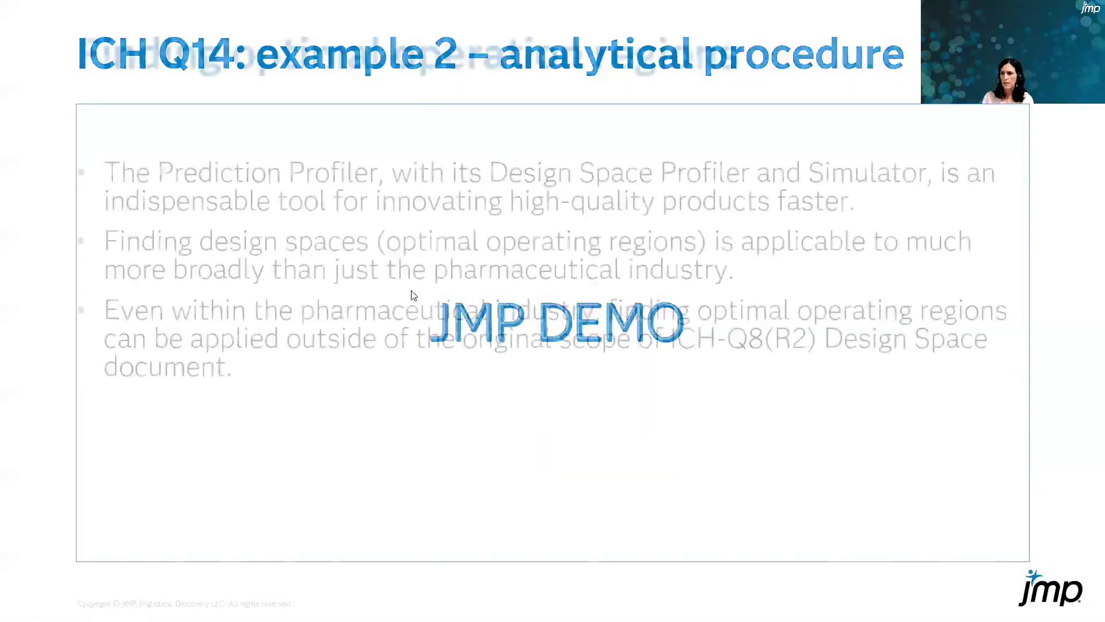